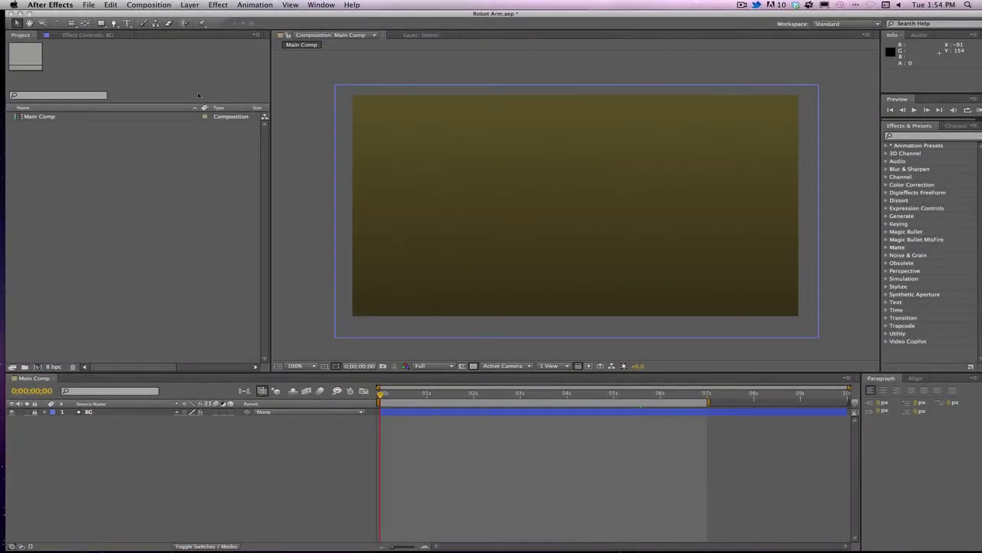
# Draw a closed four-point tapered black bar with the Pen tool in the right half of the composition
pyautogui.click(114, 23)
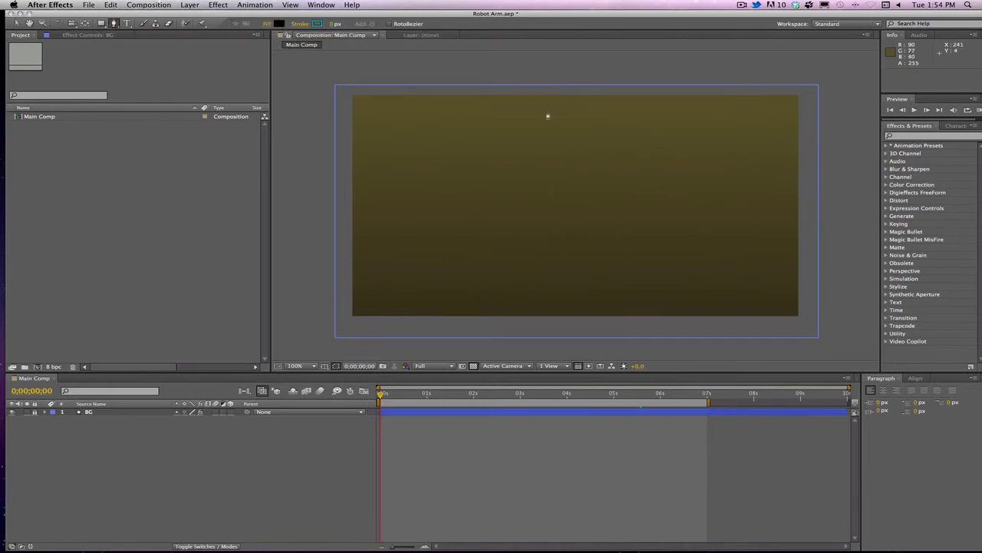
pyautogui.click(780, 211)
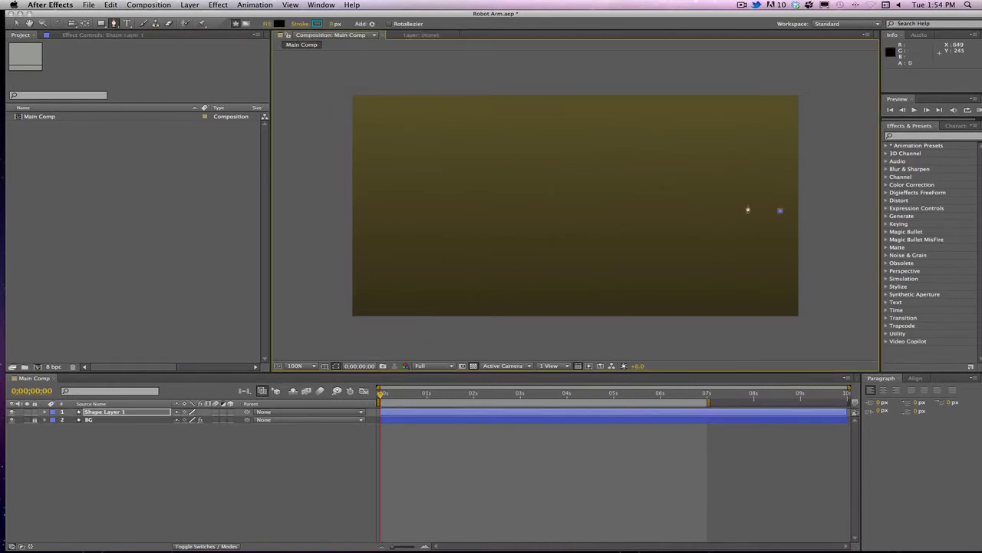
pyautogui.click(637, 183)
pyautogui.click(633, 198)
pyautogui.click(777, 221)
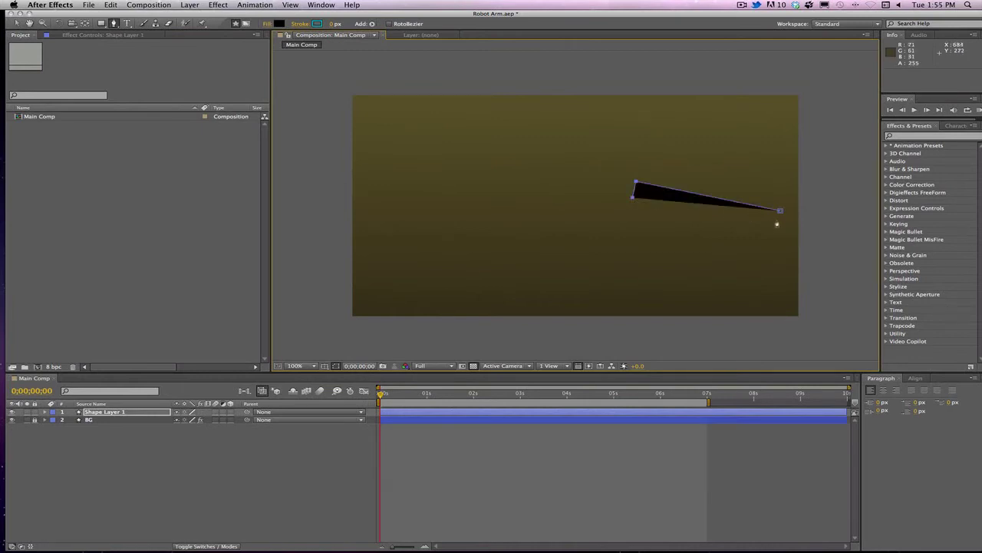
pyautogui.click(780, 214)
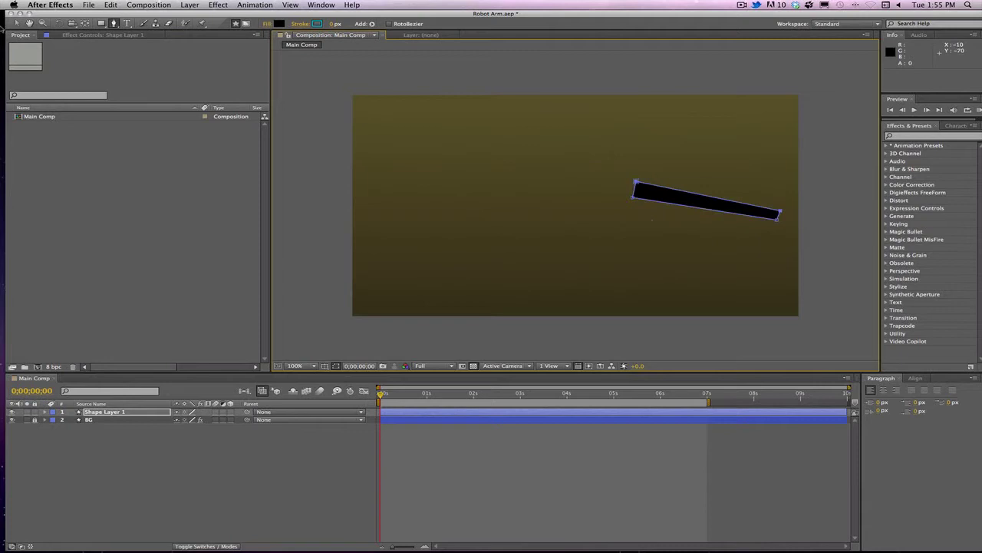
# Move the bar's anchor point to its narrow right end with the Pan Behind tool
pyautogui.press('v')
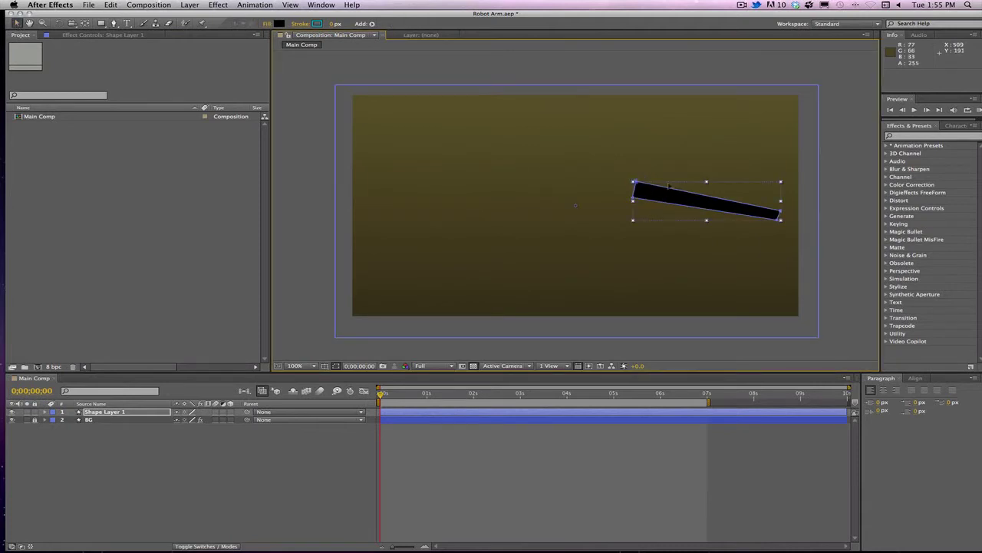
pyautogui.click(699, 74)
pyautogui.click(660, 197)
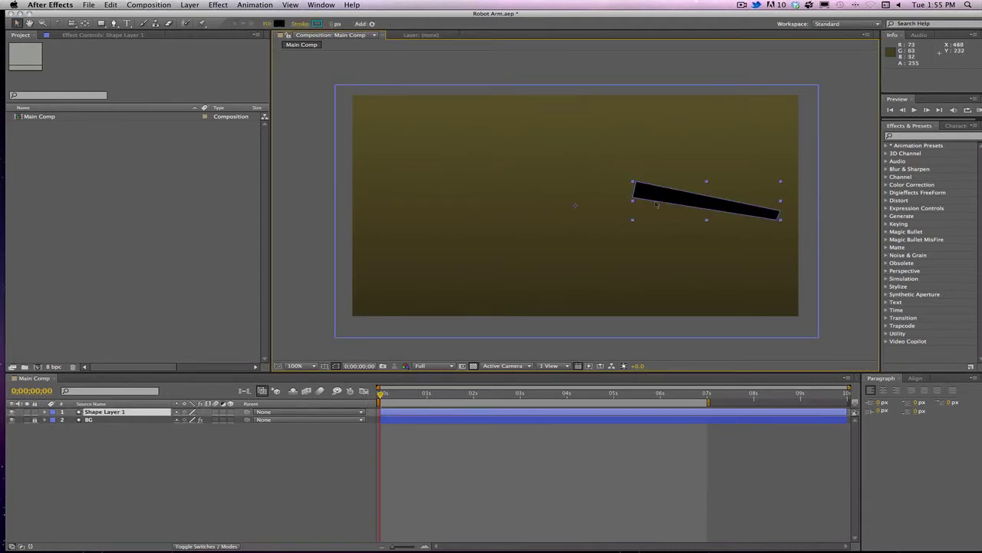
pyautogui.click(84, 23)
pyautogui.moveTo(578, 206); pyautogui.dragTo(782, 221)
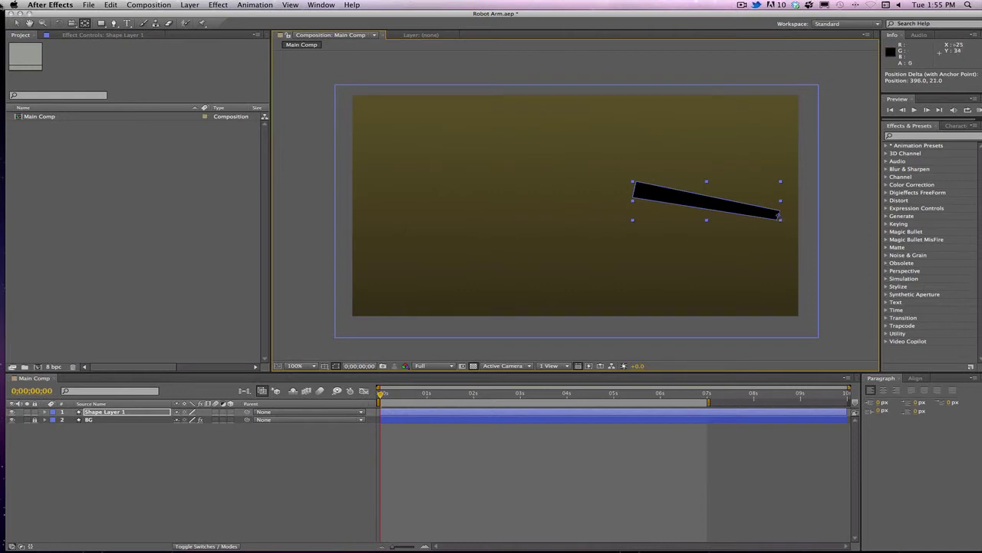
# Move the tapered bar slightly up and to the left, to a position of about 678, 245
pyautogui.click(19, 23)
pyautogui.click(288, 86)
pyautogui.click(697, 202)
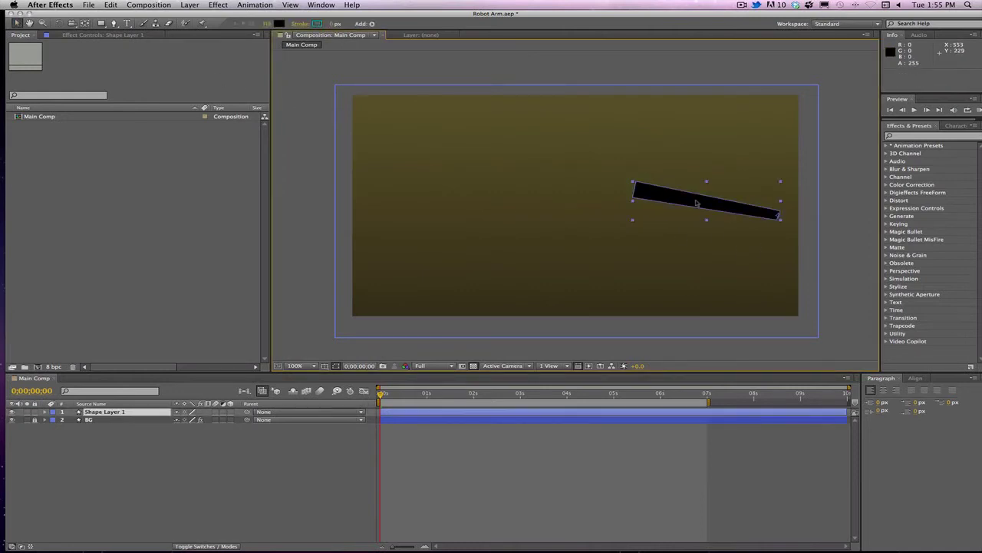
pyautogui.moveTo(692, 198); pyautogui.dragTo(681, 190)
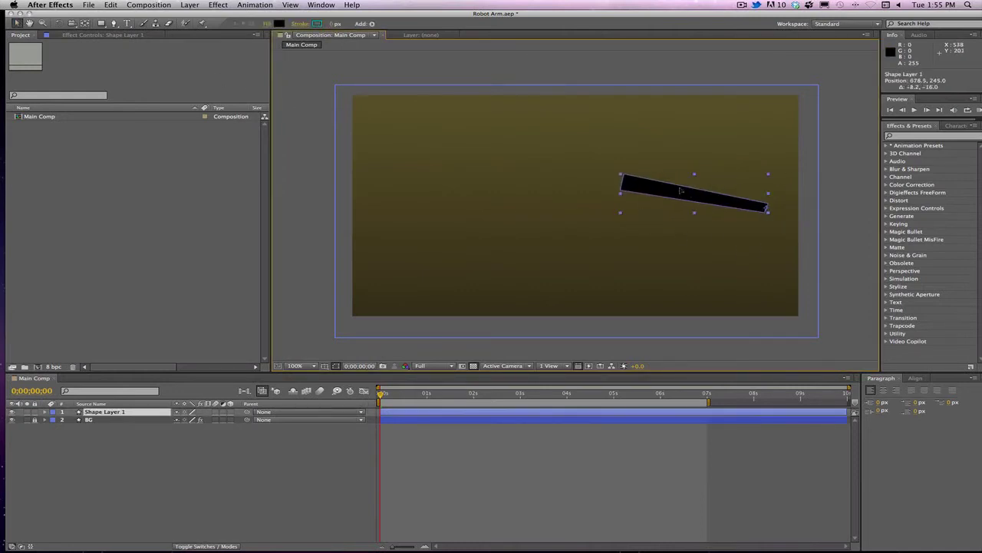
# Reveal the shape layer's Rotation, test rotating the bar around its anchor point, and undo the change
pyautogui.click(106, 413)
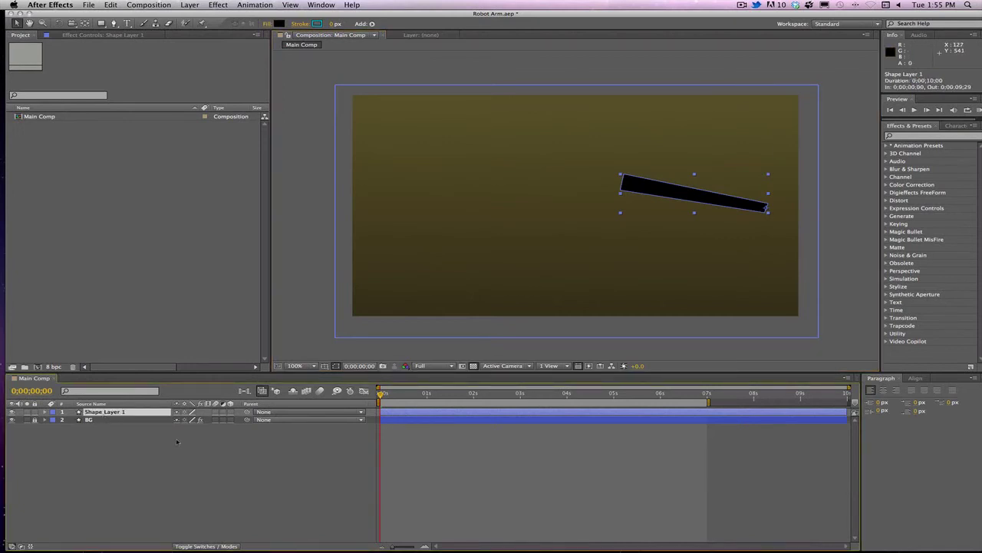
pyautogui.press('r')
pyautogui.moveTo(187, 419); pyautogui.dragTo(204, 421)
pyautogui.hotkey('ctrl', 'z')
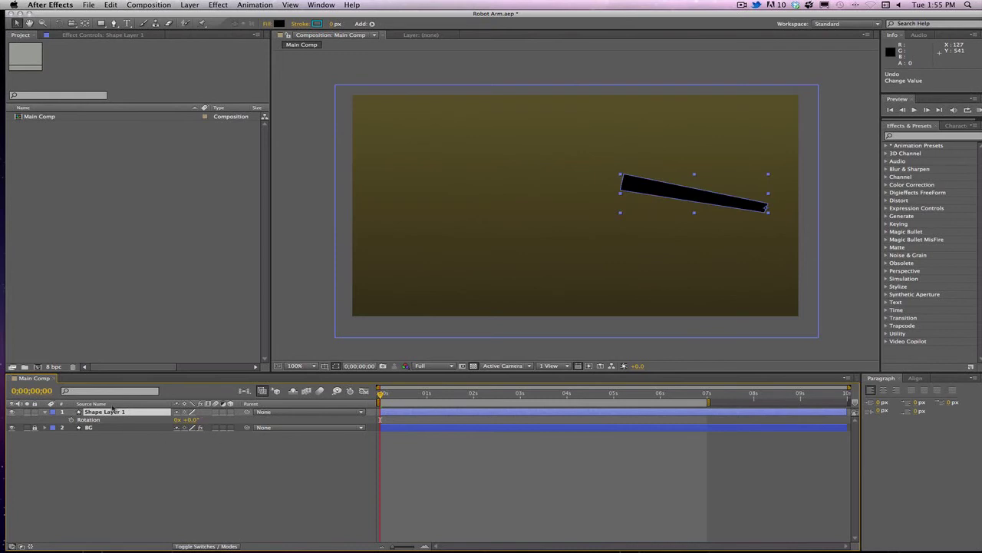
# Rename the shape layer as Arm 1 and deselect it
pyautogui.click(104, 413)
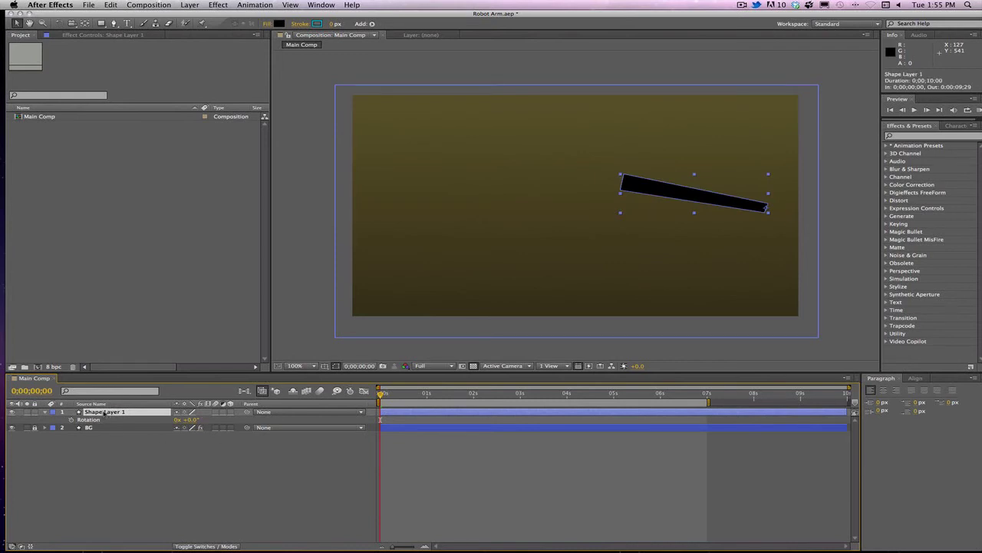
pyautogui.press('Return')
pyautogui.write('Arm')
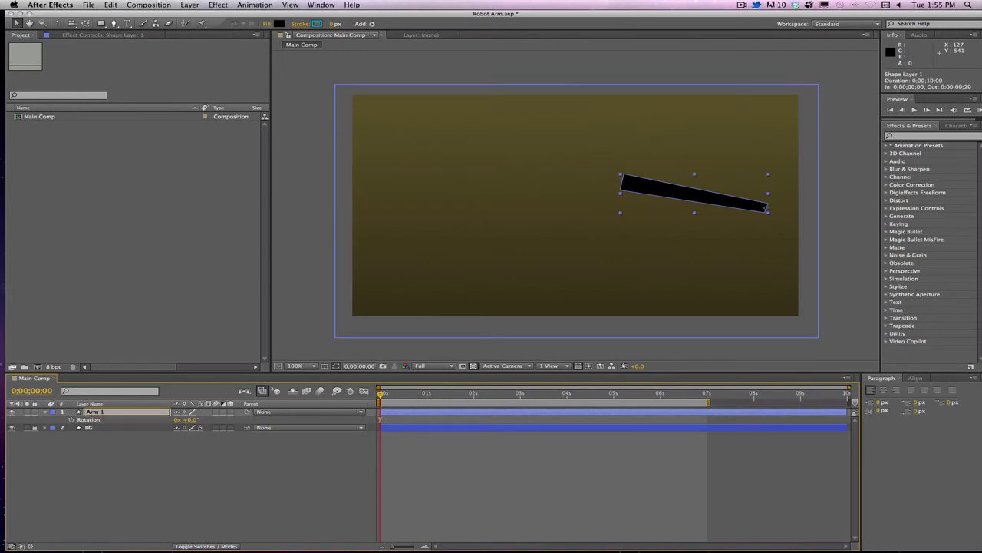
pyautogui.press('Return')
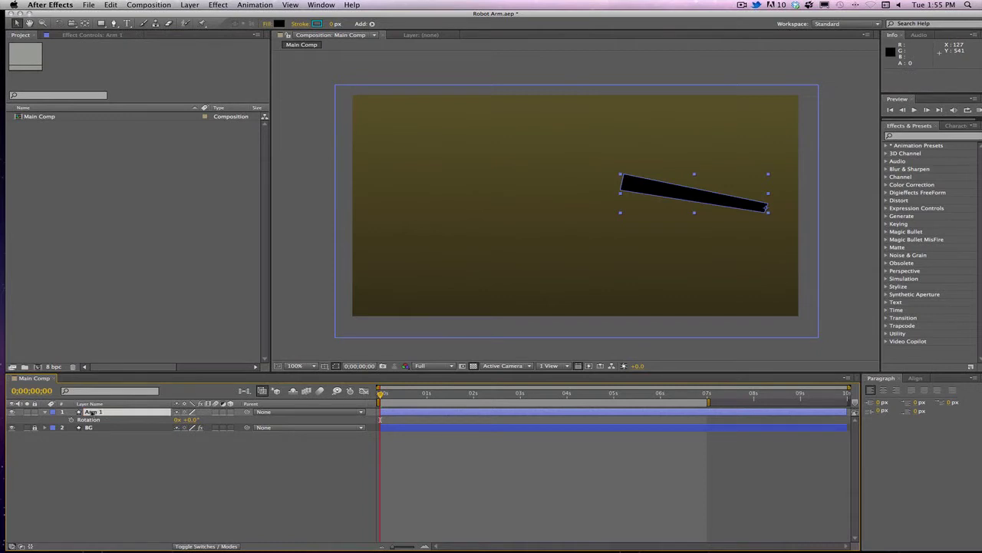
pyautogui.click(101, 412)
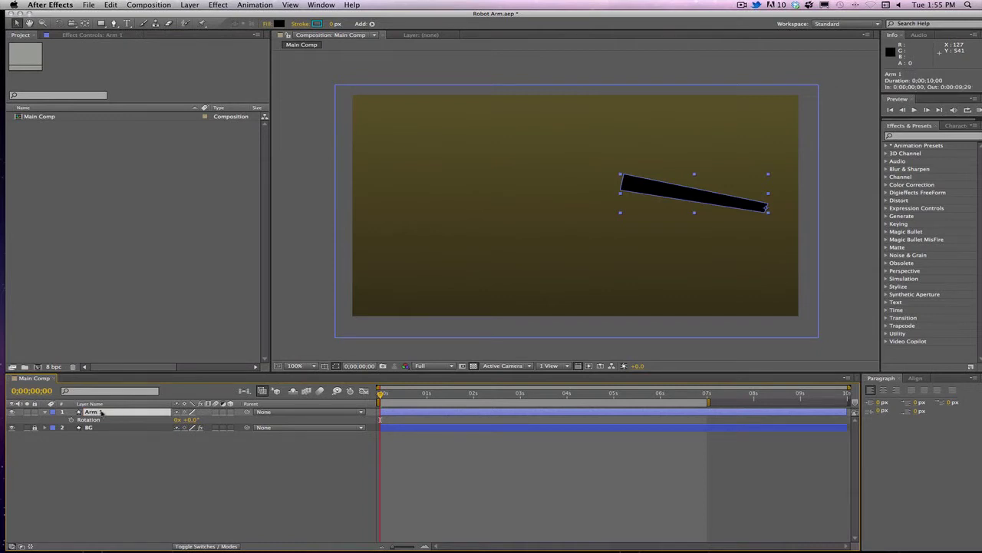
pyautogui.press('Return')
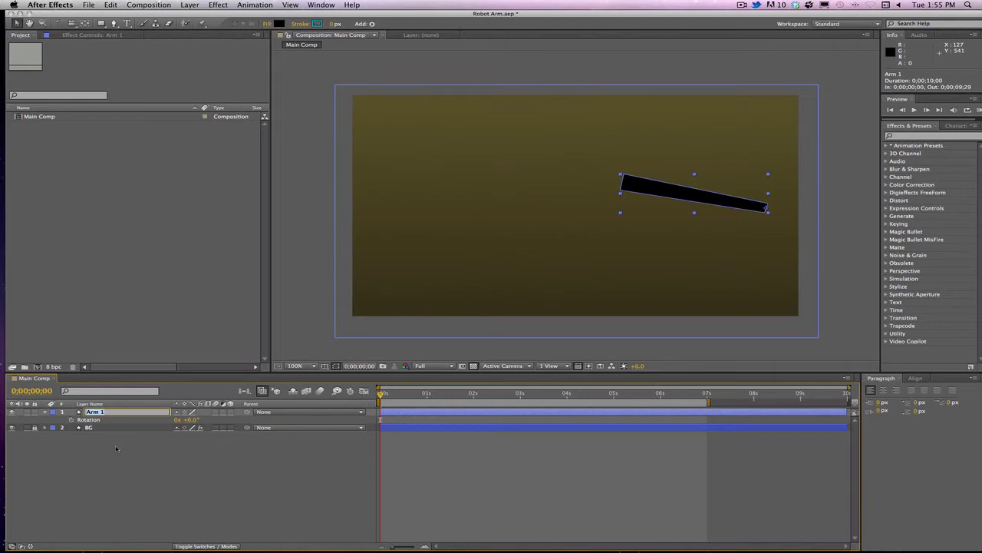
pyautogui.click(116, 449)
pyautogui.click(98, 295)
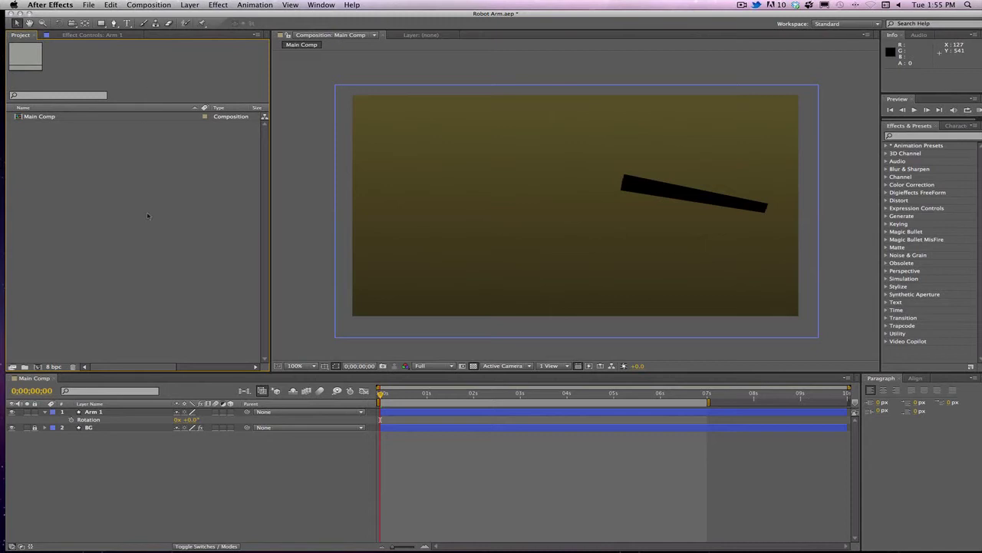
# Draw a second, thinner tapered bar as a new shape layer with the Pen tool, left of Arm 1 and nearly horizontal
pyautogui.click(113, 23)
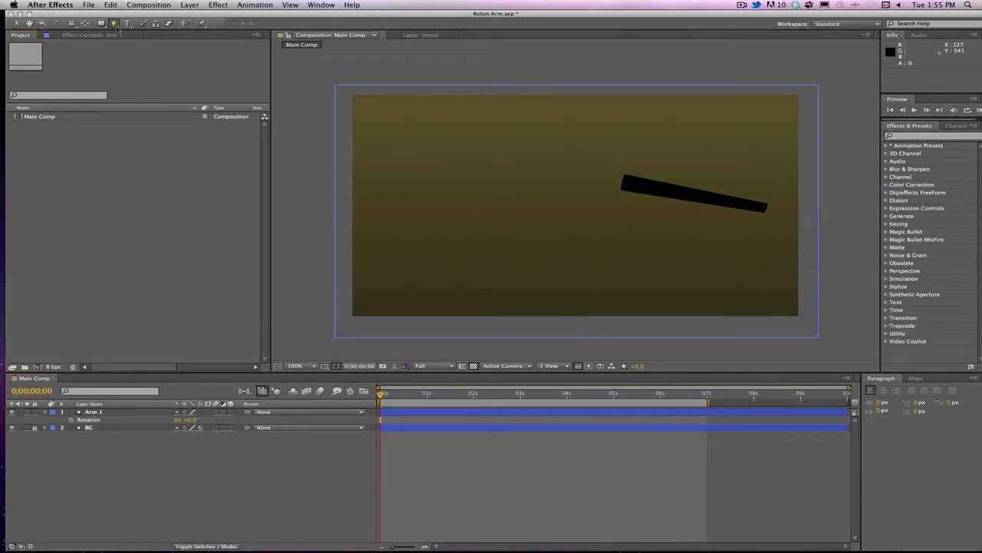
pyautogui.click(588, 179)
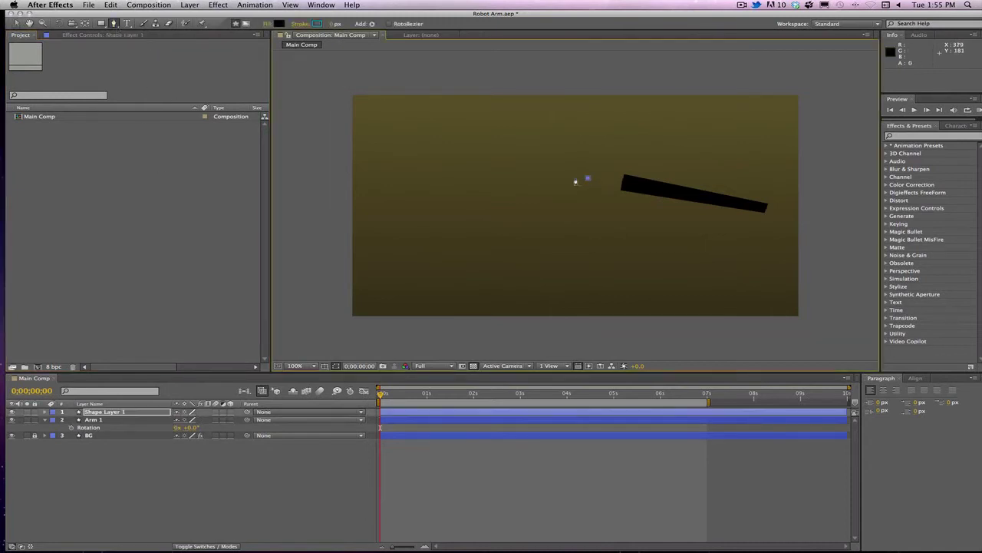
pyautogui.click(481, 177)
pyautogui.click(588, 185)
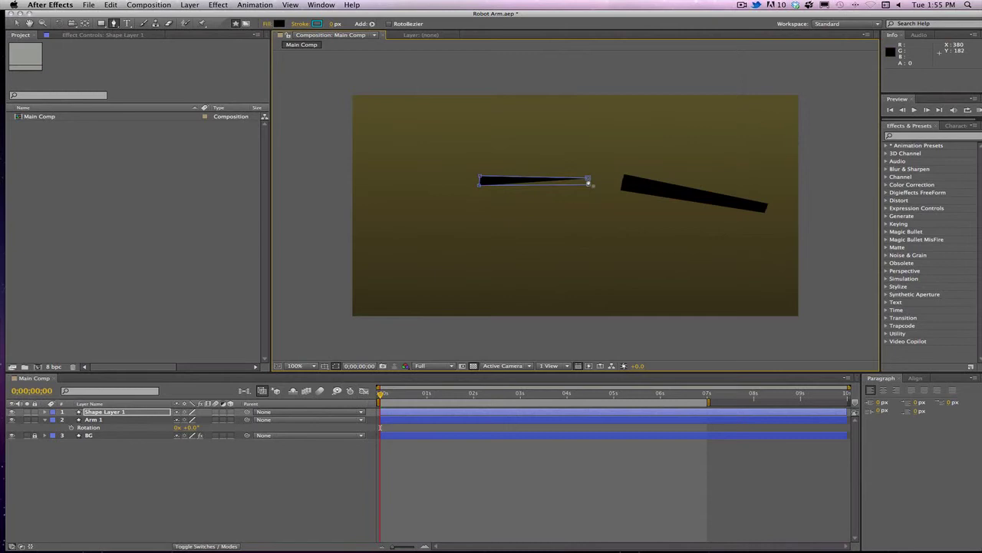
pyautogui.click(589, 183)
# Move the second bar's anchor point to its narrow right end with the Pan Behind tool
pyautogui.press('v')
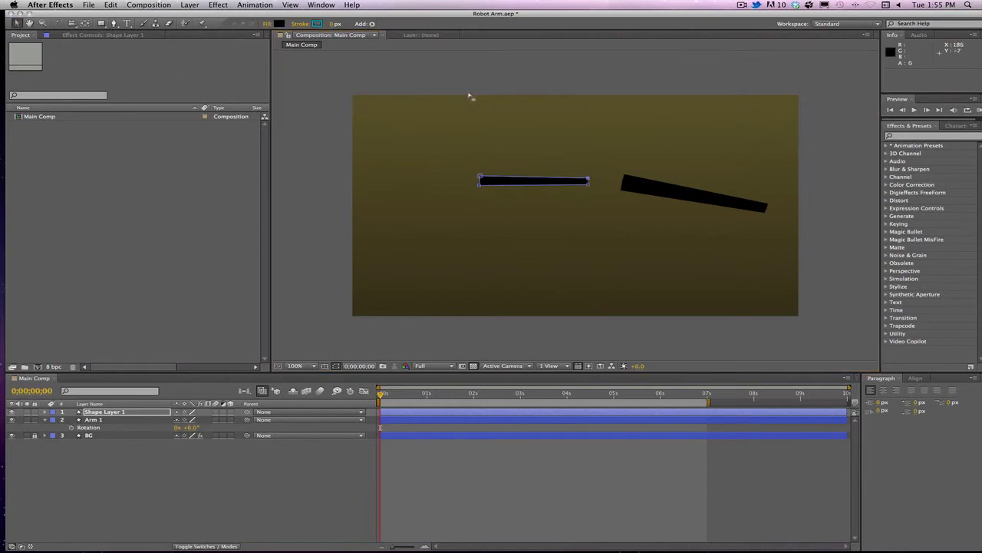
pyautogui.click(513, 180)
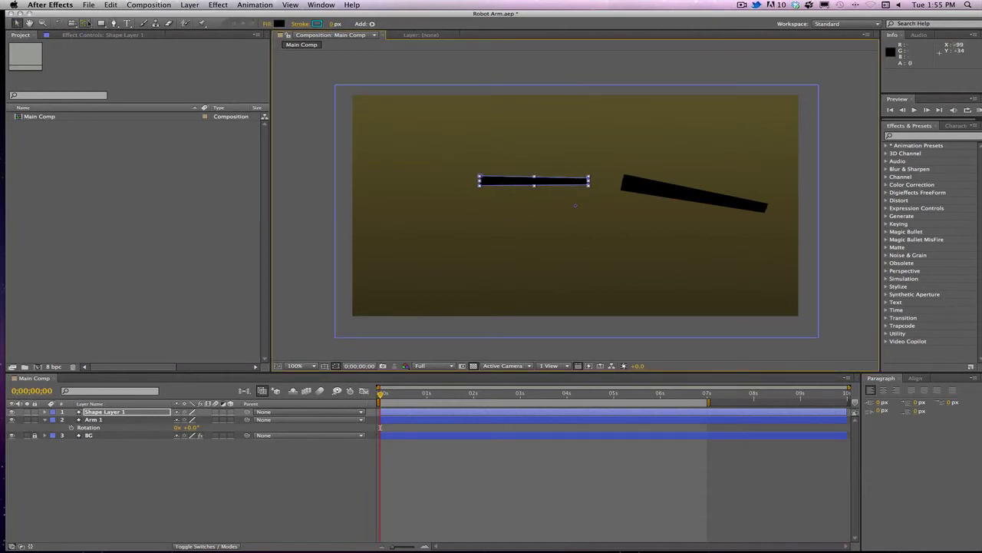
pyautogui.click(85, 22)
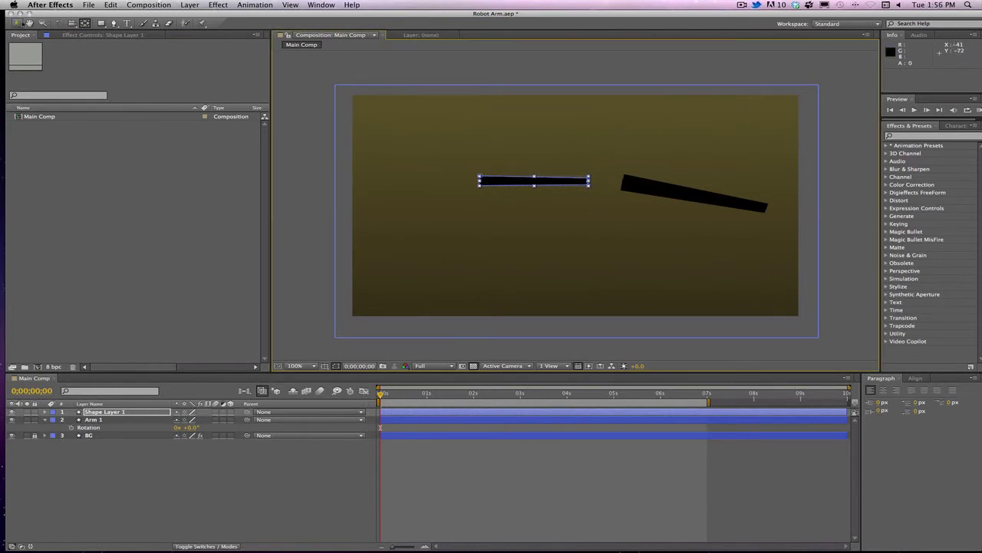
pyautogui.click(18, 23)
pyautogui.click(340, 73)
pyautogui.click(499, 185)
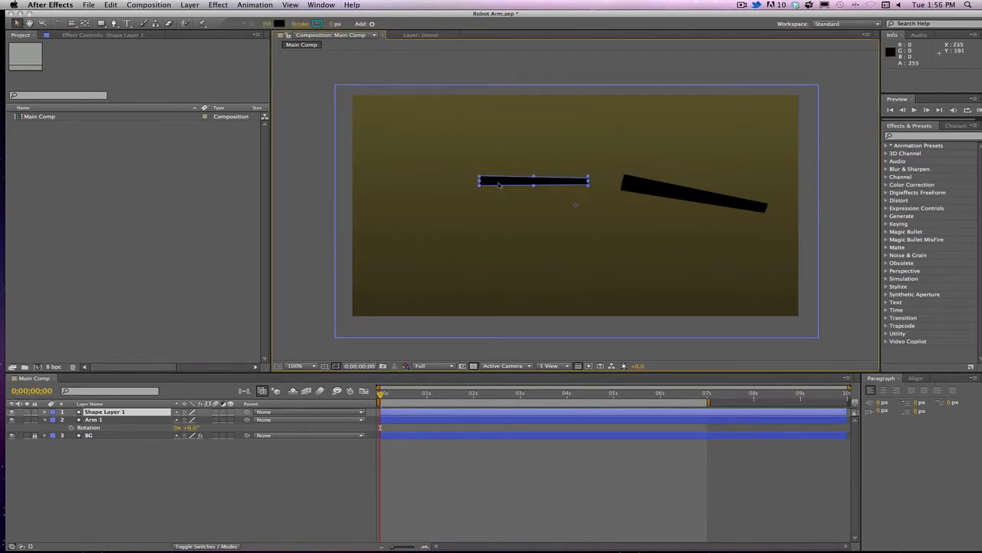
pyautogui.click(86, 23)
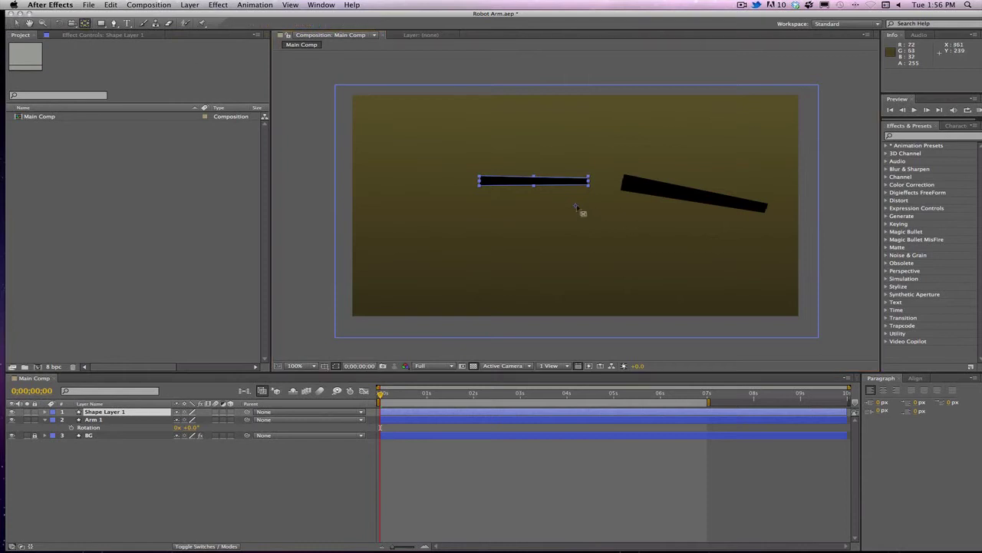
pyautogui.moveTo(577, 204); pyautogui.dragTo(587, 183)
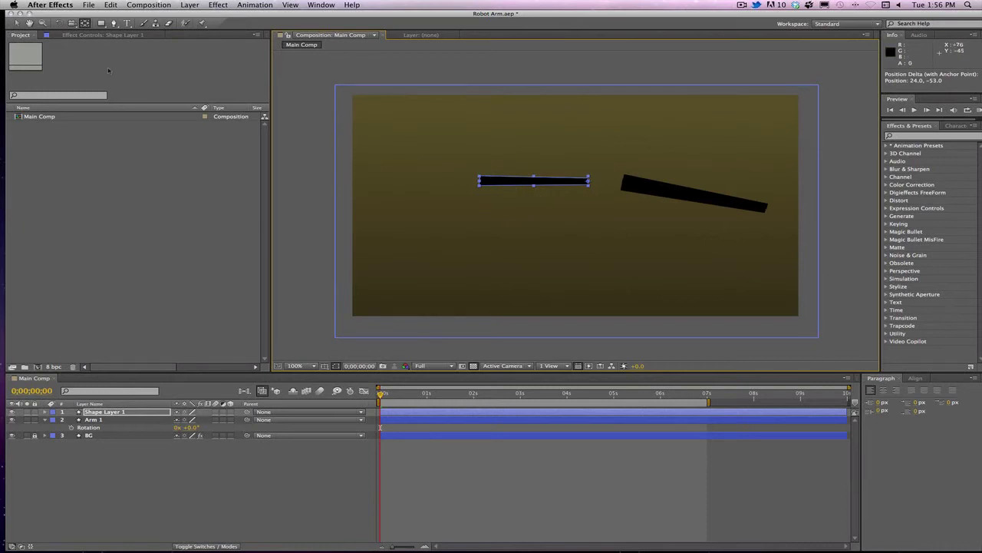
# Undock the Tools panel and dock it in the same group as the Project and Effect Controls panels
pyautogui.moveTo(11, 23); pyautogui.dragTo(17, 23)
pyautogui.click(526, 62)
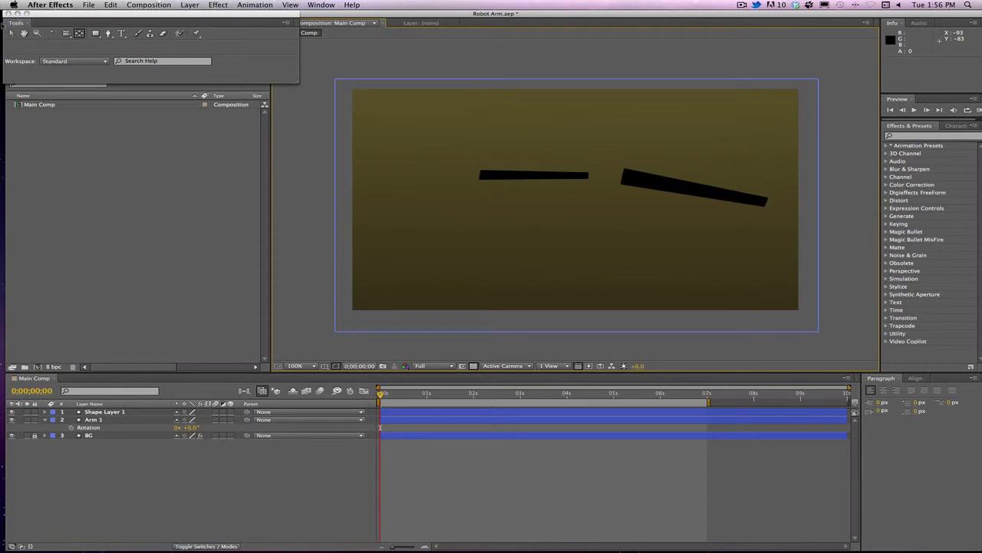
pyautogui.moveTo(11, 25); pyautogui.dragTo(69, 22)
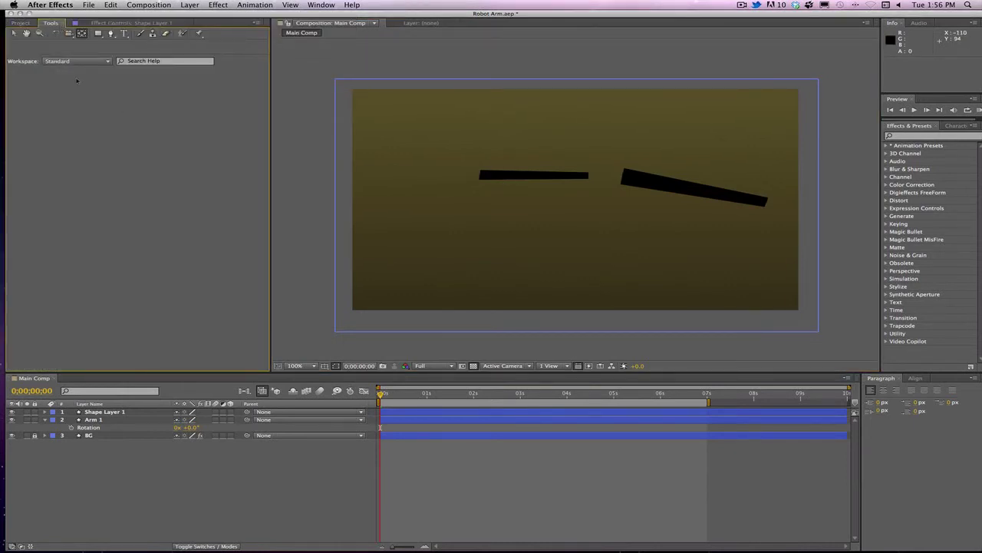
# Move the second bar to a position of about 431, 191 so its narrow end meets the left end of Arm 1
pyautogui.click(13, 33)
pyautogui.moveTo(494, 177); pyautogui.dragTo(534, 178)
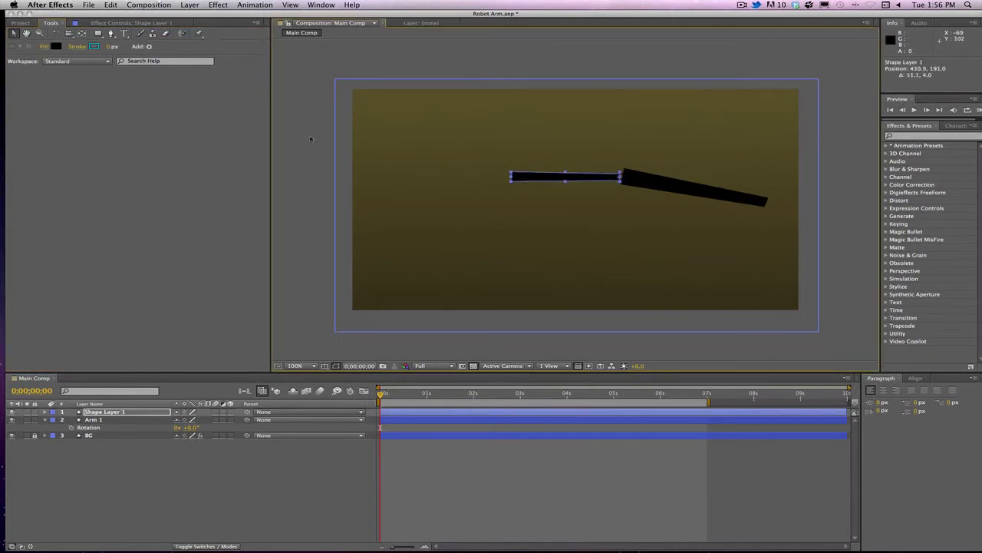
pyautogui.click(310, 190)
# Rename the second bar's shape layer as Arm 2 and deselect it
pyautogui.click(105, 412)
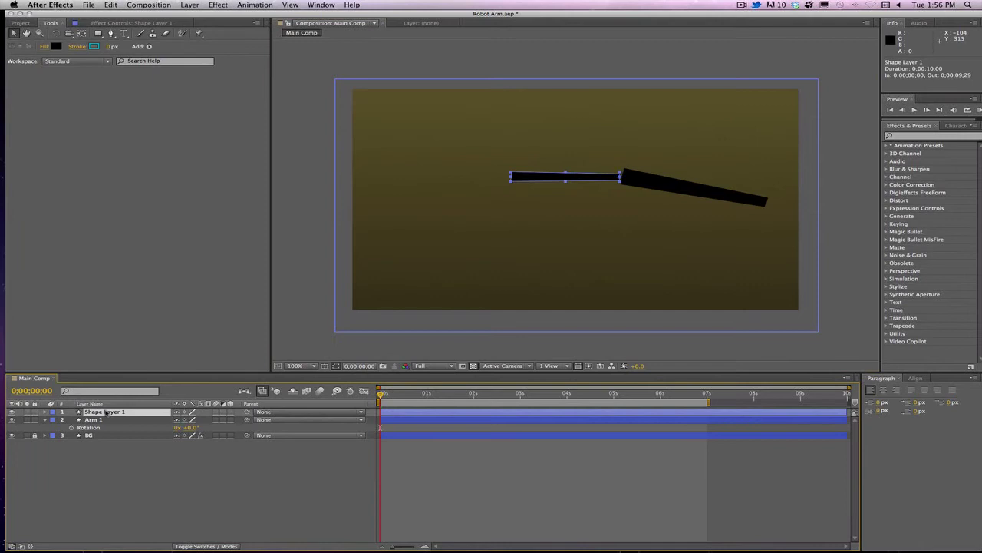
pyautogui.press('Return')
pyautogui.write('A')
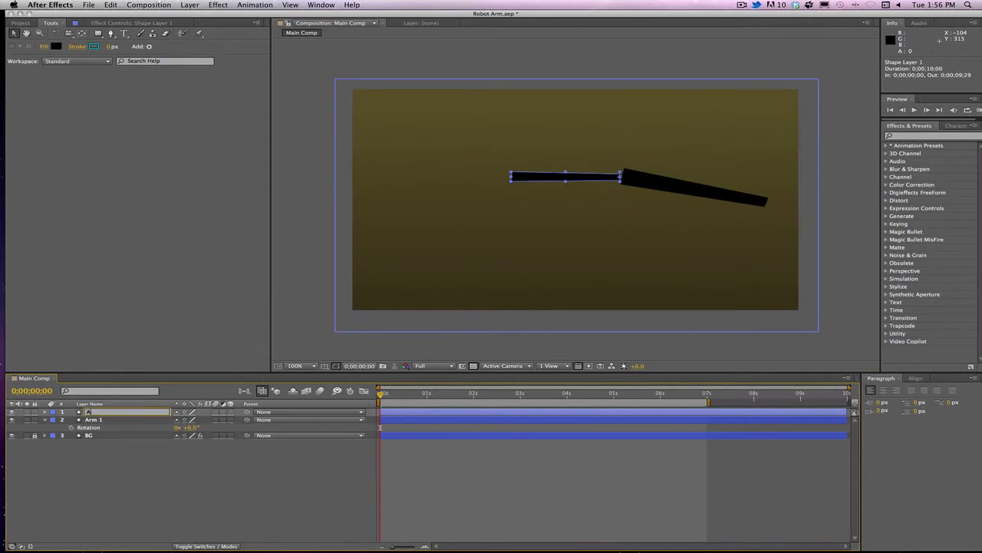
pyautogui.write('rm 2')
pyautogui.press('Return')
pyautogui.click(141, 456)
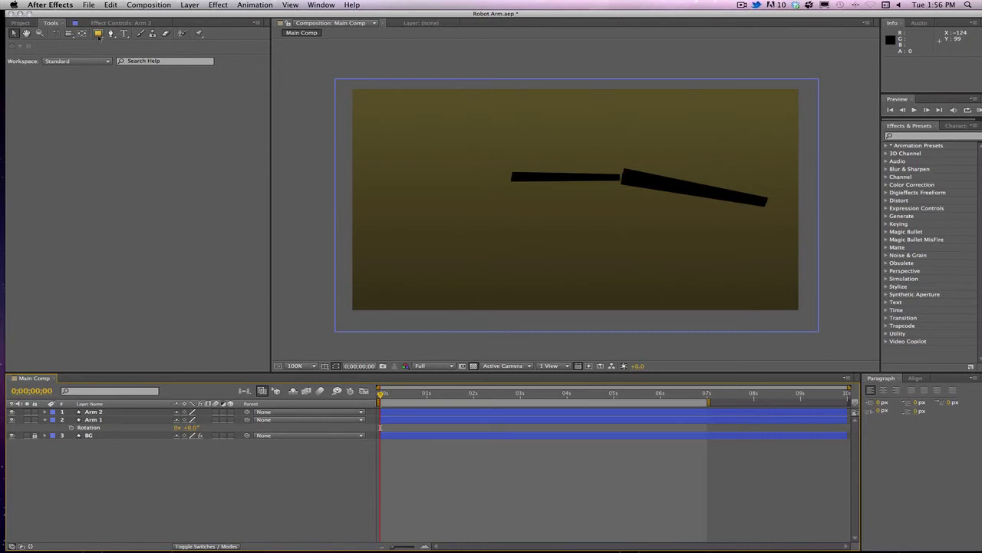
# Draw a closed four-point tapered bar with the Pen tool just beyond Arm 2's free end, wider toward Arm 2
pyautogui.click(110, 33)
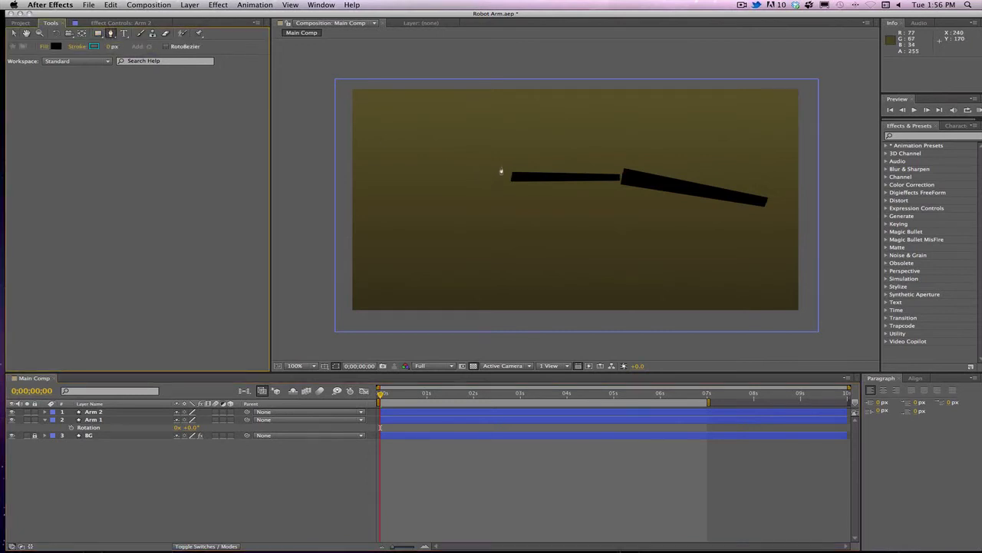
pyautogui.click(500, 168)
pyautogui.click(500, 187)
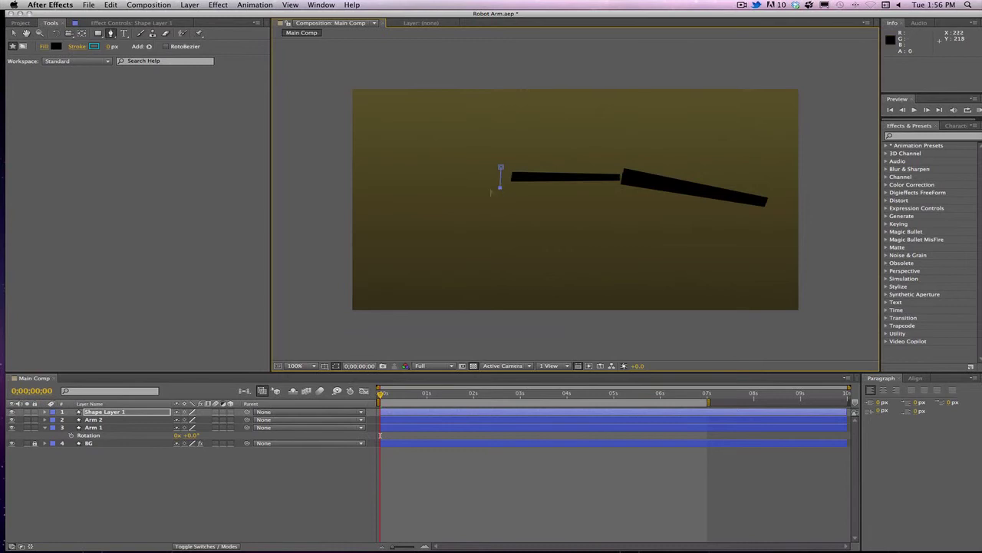
pyautogui.click(404, 186)
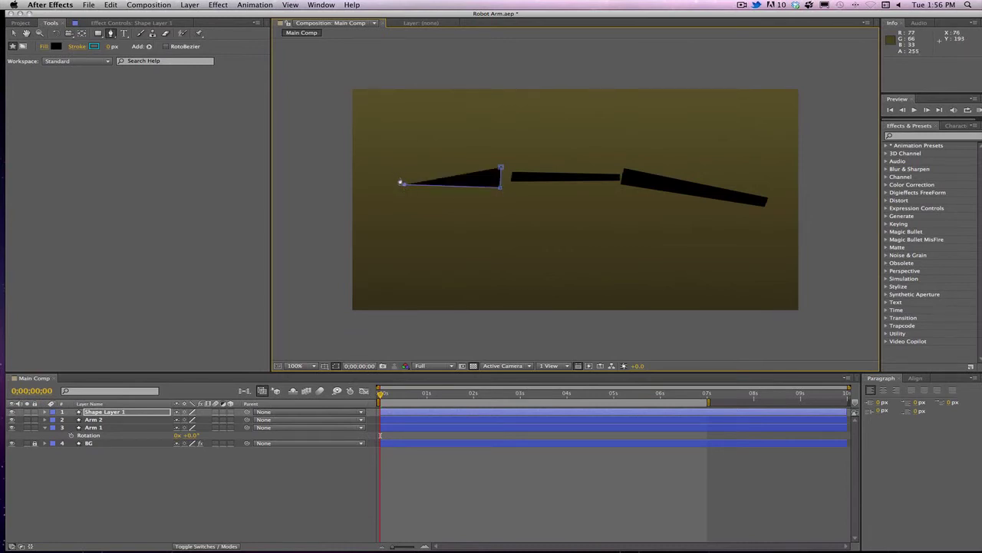
pyautogui.click(501, 168)
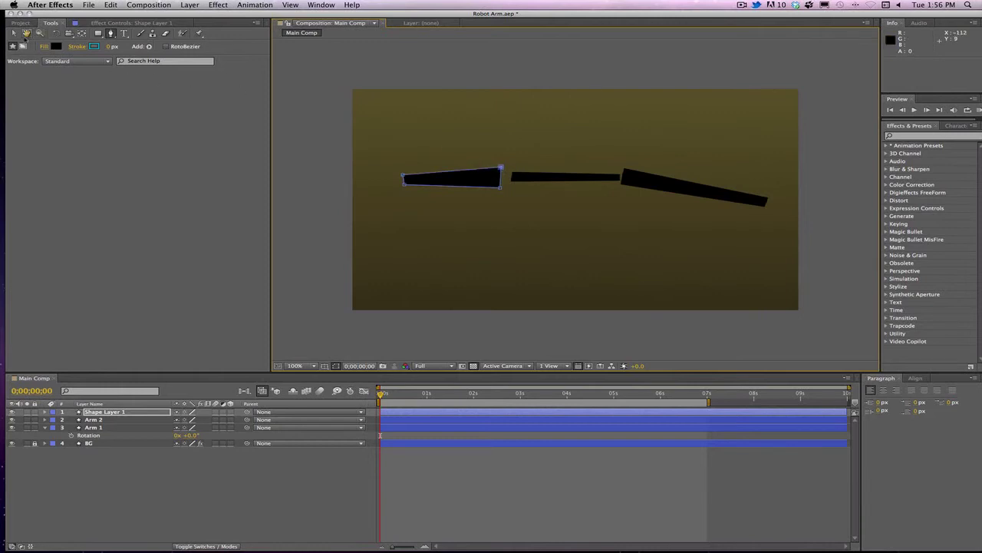
# Move the third bar's anchor point to the middle of its wide right end with the Pan Behind tool and deselect it
pyautogui.click(14, 34)
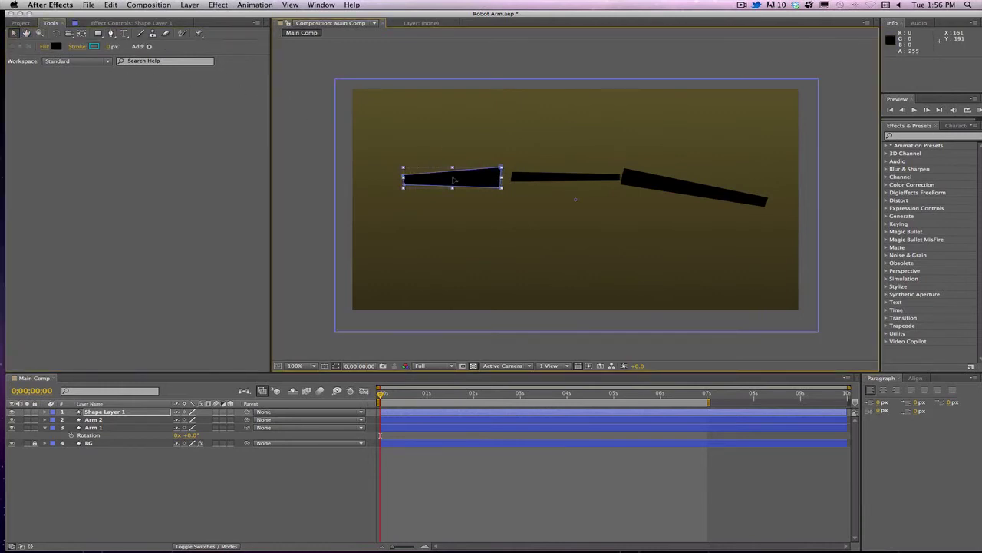
pyautogui.click(460, 69)
pyautogui.click(465, 184)
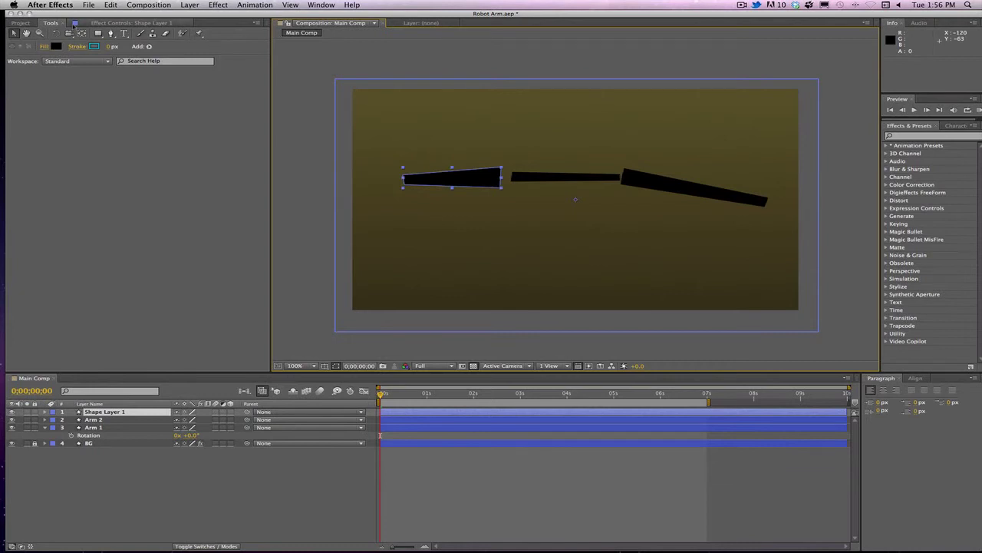
pyautogui.click(82, 33)
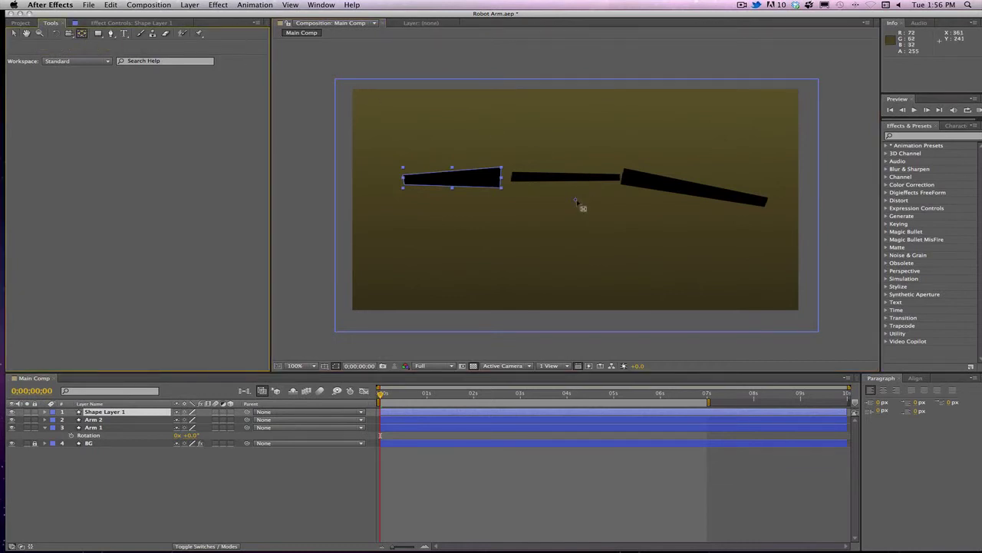
pyautogui.moveTo(578, 201); pyautogui.dragTo(505, 183)
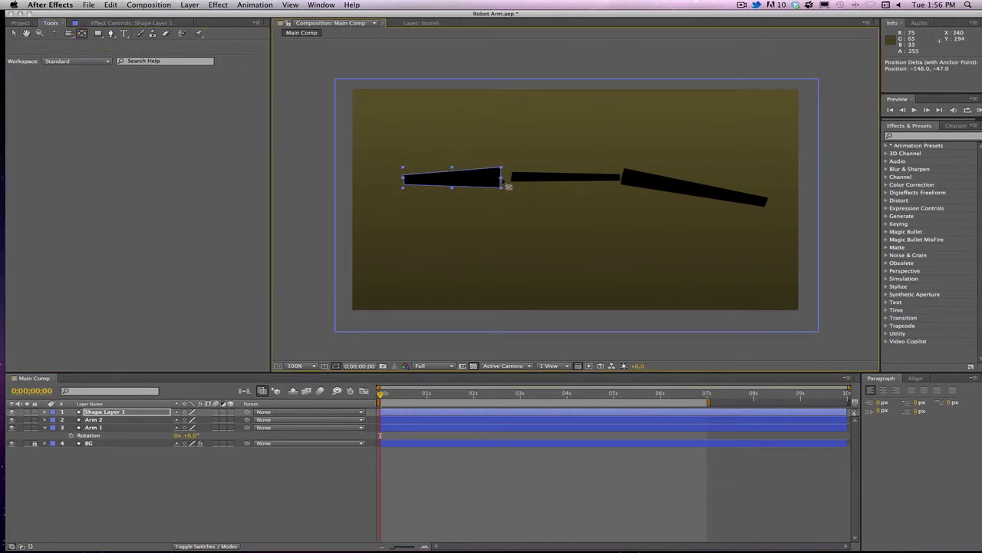
pyautogui.click(13, 33)
pyautogui.click(452, 155)
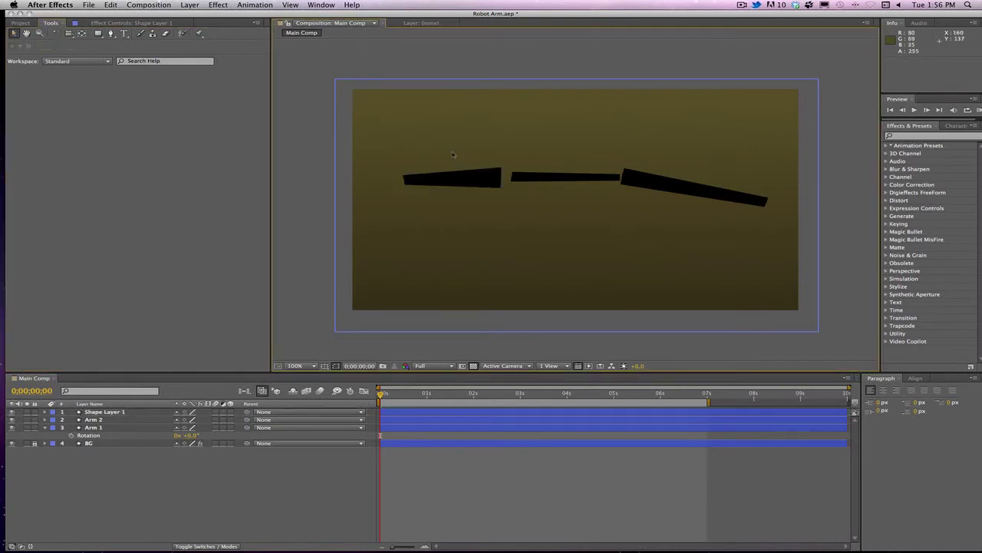
# Join the three bars by moving Arm 1 to about 691, 240, Arm 2 to about 460, 185 and the third bar to about 286, 185
pyautogui.click(463, 176)
pyautogui.click(564, 178)
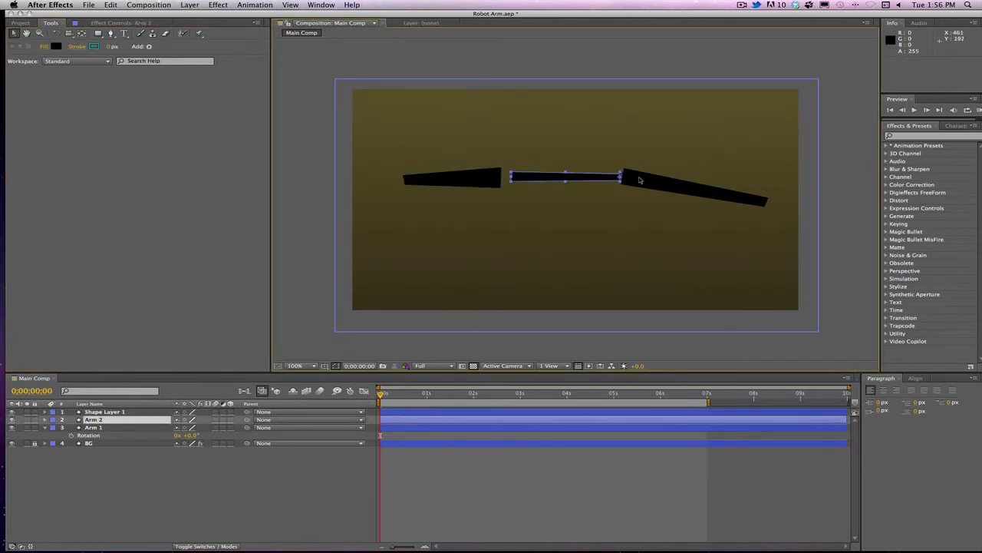
pyautogui.click(729, 193)
pyautogui.moveTo(686, 194); pyautogui.dragTo(701, 192)
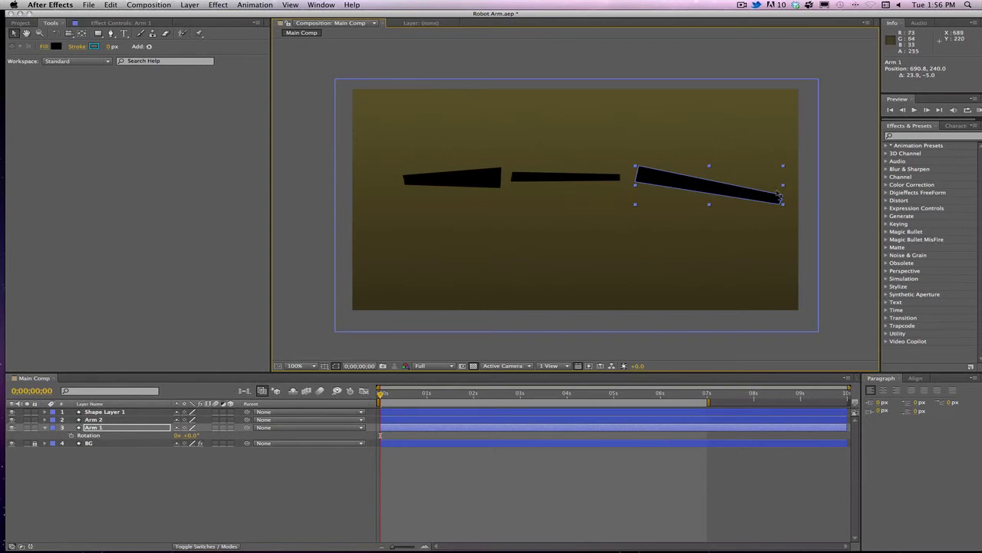
pyautogui.moveTo(596, 181); pyautogui.dragTo(612, 179)
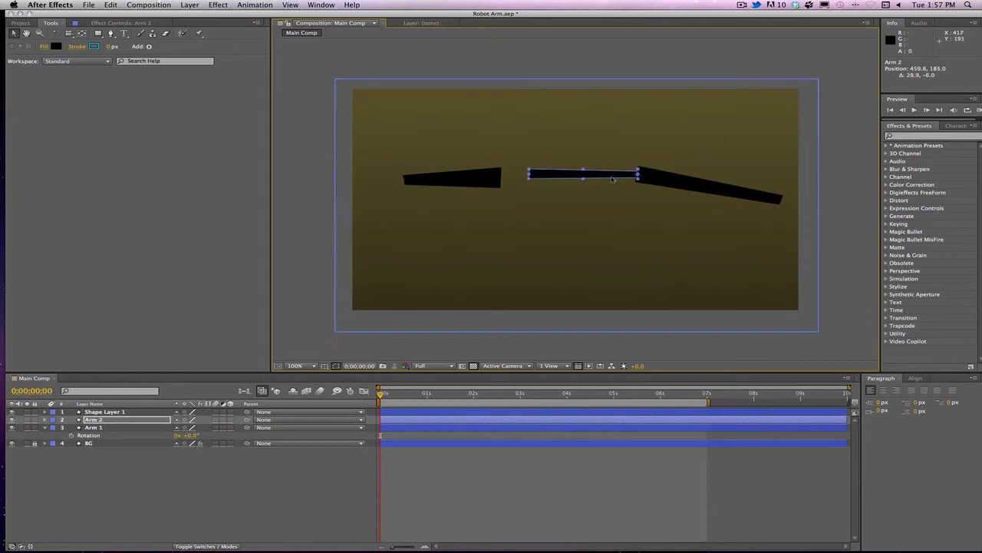
pyautogui.moveTo(479, 184); pyautogui.dragTo(506, 180)
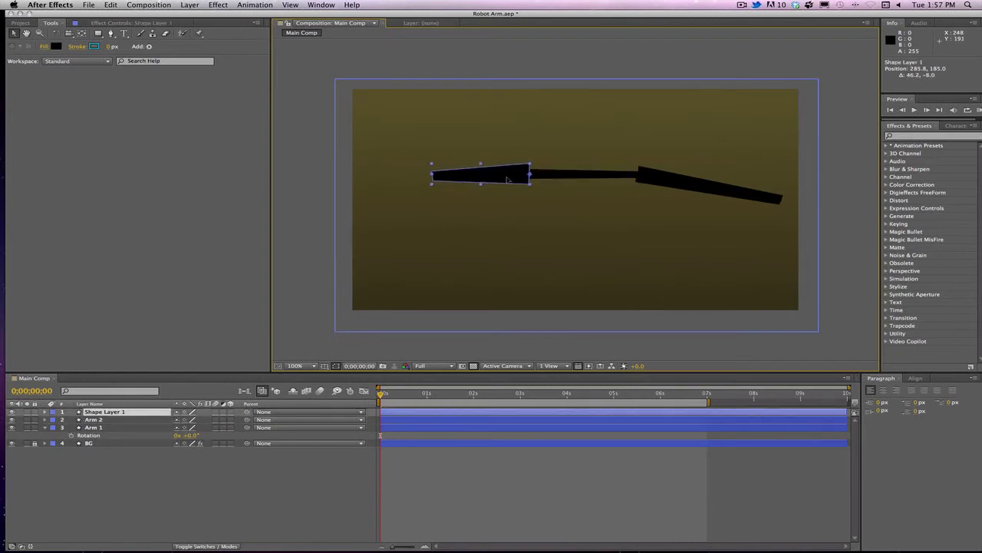
pyautogui.click(290, 213)
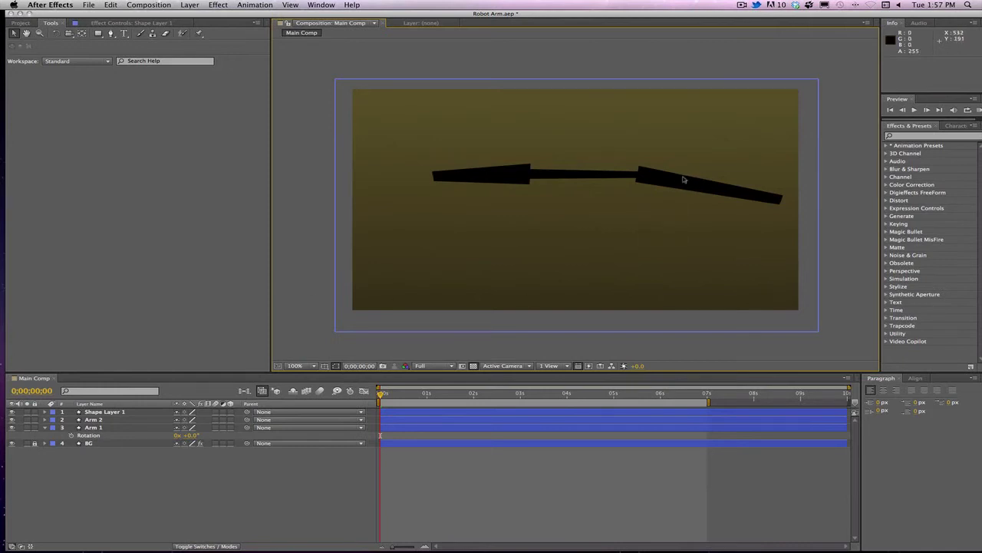
# Rename the third bar's shape layer as Arm 3 and deselect it
pyautogui.click(102, 412)
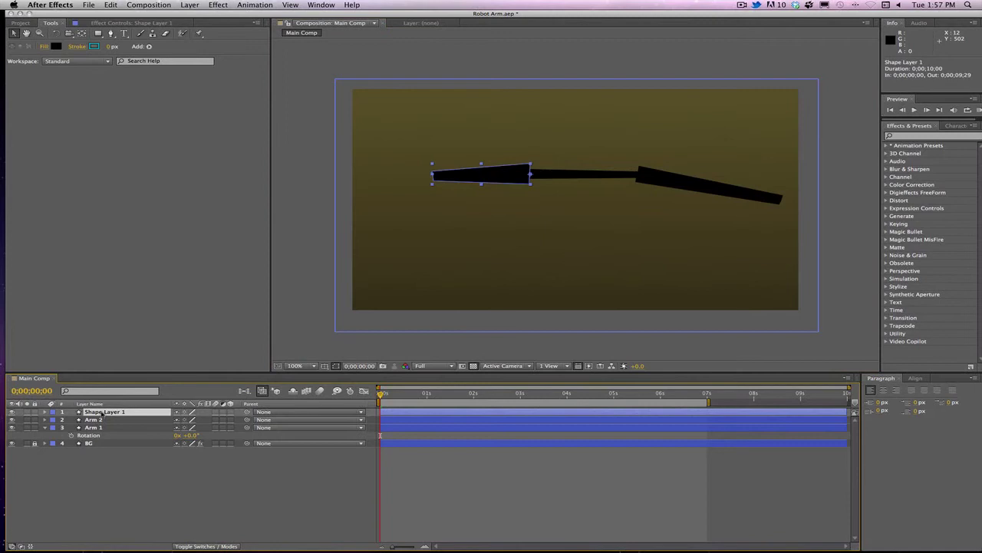
pyautogui.press('Return')
pyautogui.write('A')
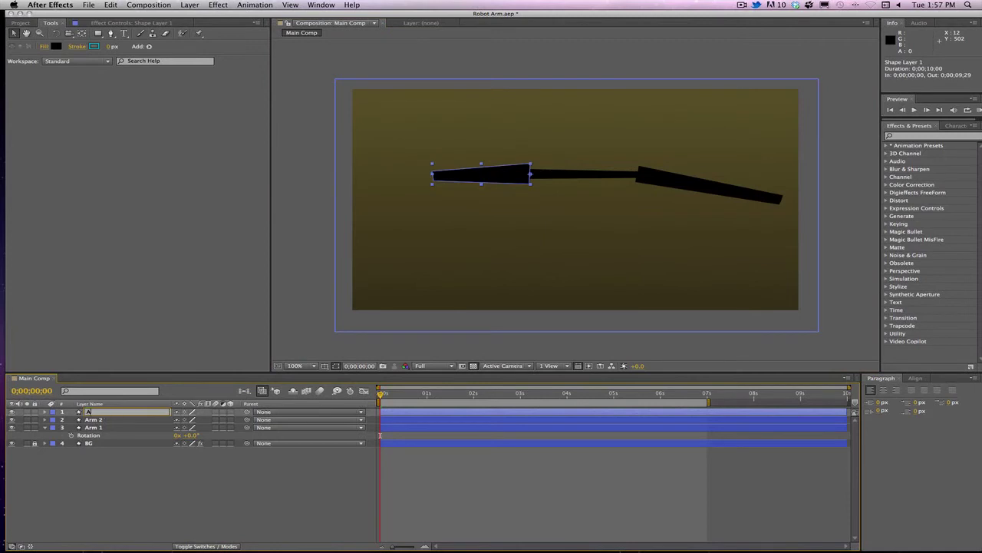
pyautogui.write('rm 3')
pyautogui.press('Return')
pyautogui.press('F2')
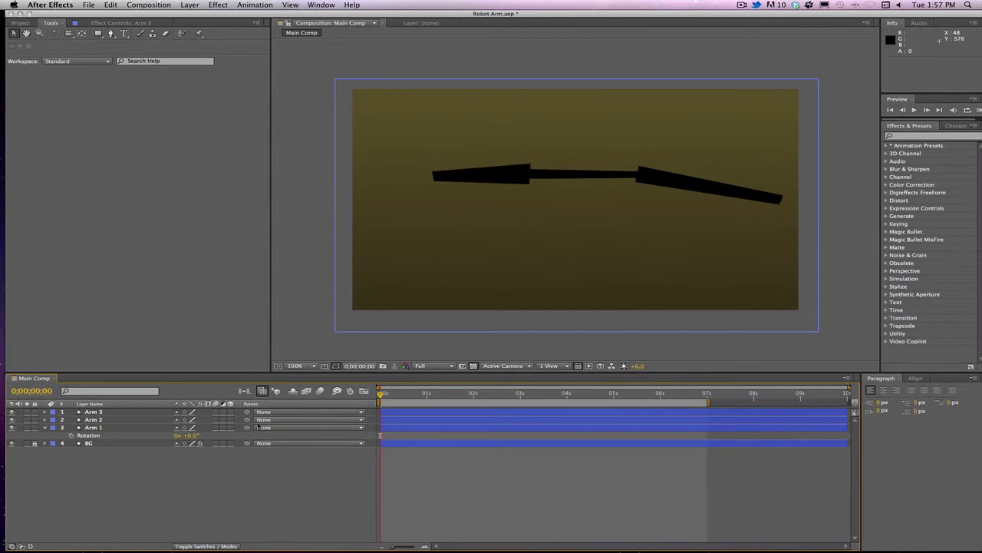
# Parent Arm 2 to Arm 1 and Arm 3 to Arm 2
pyautogui.moveTo(247, 429)
pyautogui.mouseDown()
pyautogui.moveTo(243, 487)
pyautogui.moveTo(246, 427)
pyautogui.moveTo(274, 499)
pyautogui.moveTo(246, 419)
pyautogui.mouseUp()
pyautogui.moveTo(247, 420); pyautogui.dragTo(92, 428)
pyautogui.moveTo(247, 412); pyautogui.dragTo(141, 419)
# Move Arm 1 with its child arms slightly left and down in the composition, and deselect it
pyautogui.click(135, 433)
pyautogui.moveTo(677, 181); pyautogui.dragTo(647, 199)
pyautogui.click(280, 215)
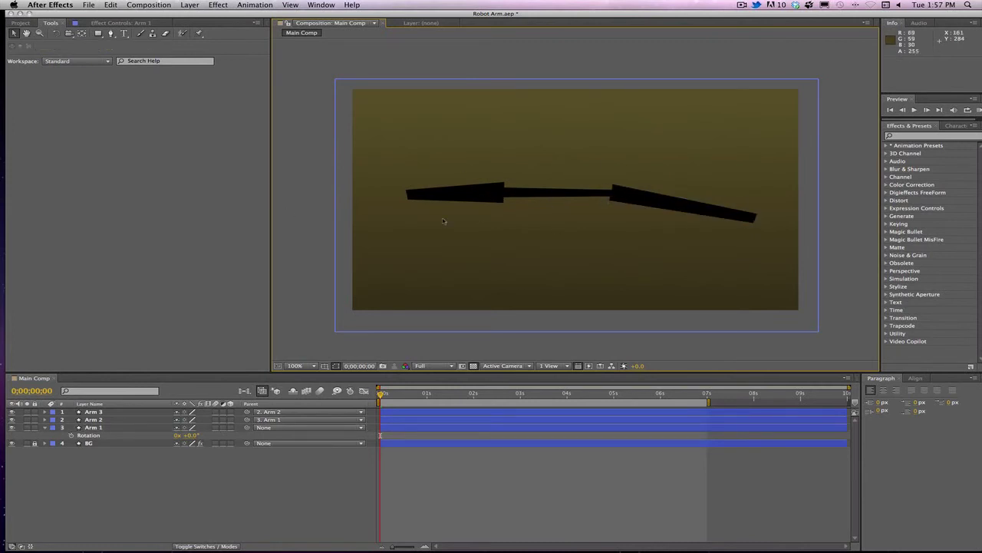
# Draw a small filled circle with the Ellipse tool just above the joint between Arm 1 and Arm 2
pyautogui.click(81, 34)
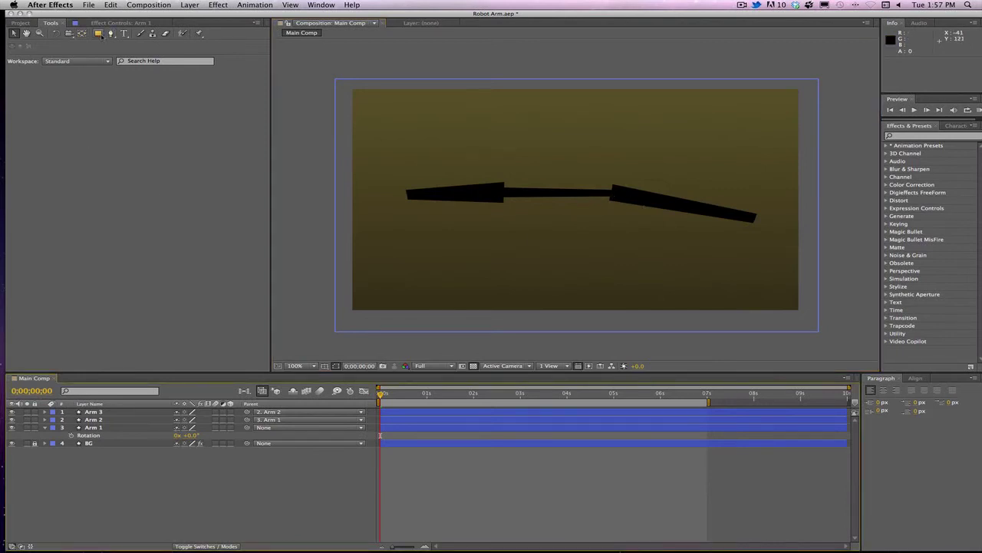
pyautogui.moveTo(97, 33); pyautogui.dragTo(142, 52)
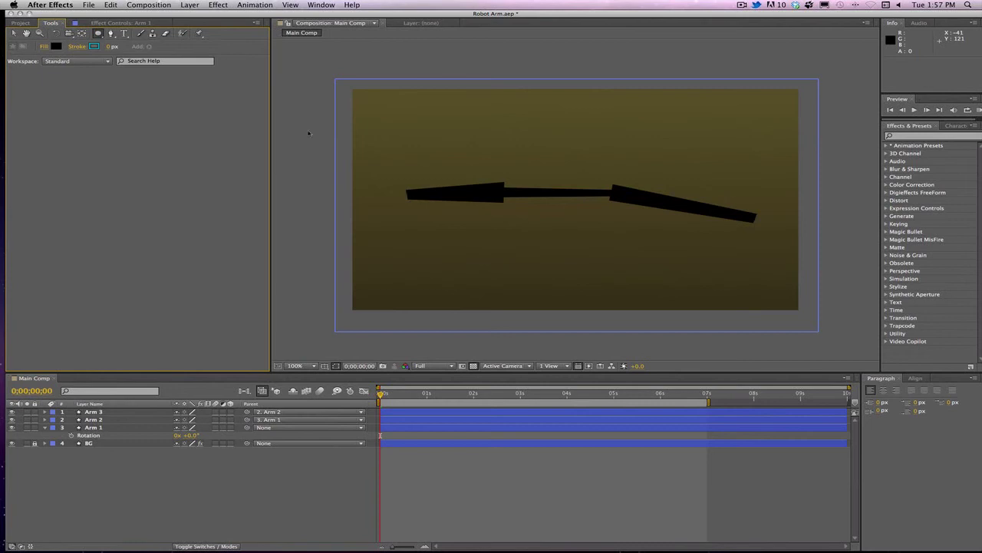
pyautogui.moveTo(606, 157); pyautogui.dragTo(642, 188)
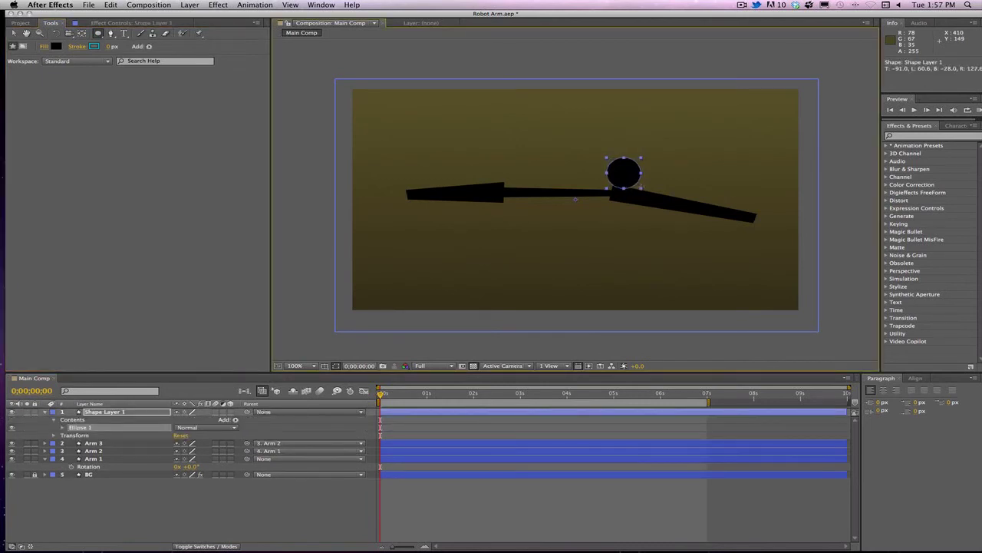
# Center the circle's anchor point and move the circle to about 420, 228 over the joint between Arm 1 and Arm 2
pyautogui.click(13, 33)
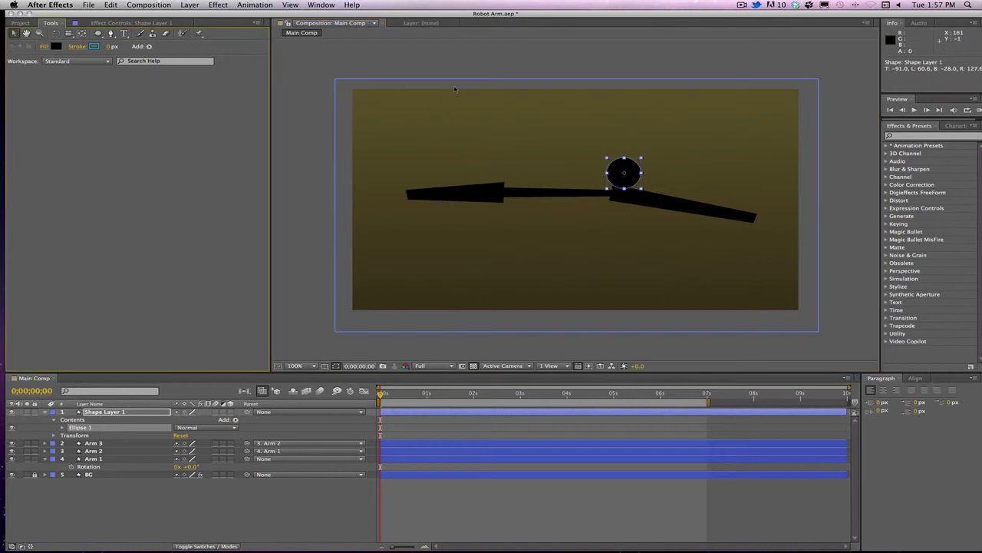
pyautogui.click(545, 89)
pyautogui.click(630, 175)
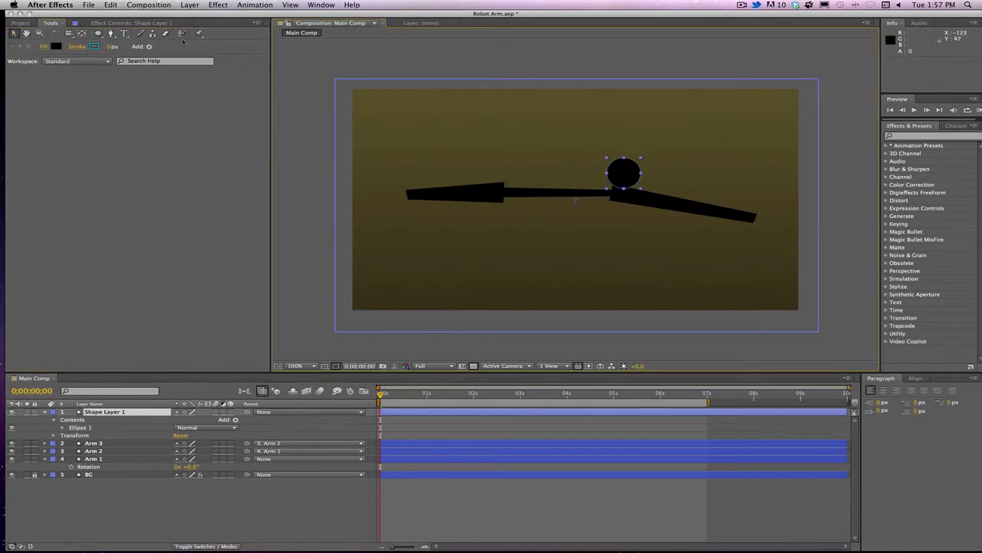
pyautogui.click(82, 35)
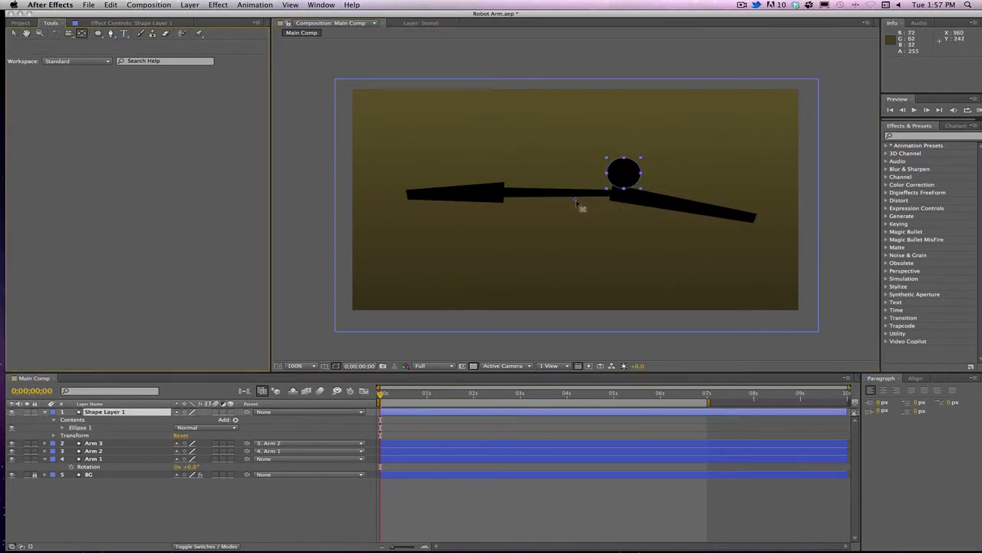
pyautogui.moveTo(581, 207); pyautogui.dragTo(627, 199)
pyautogui.click(13, 33)
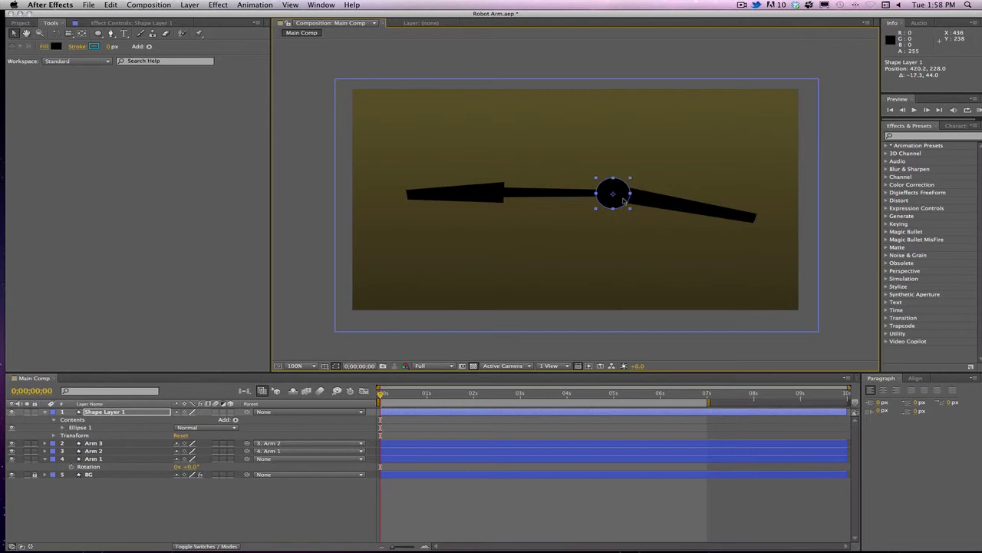
# Rename the circle's shape layer as Circle 1 and deselect it
pyautogui.click(109, 412)
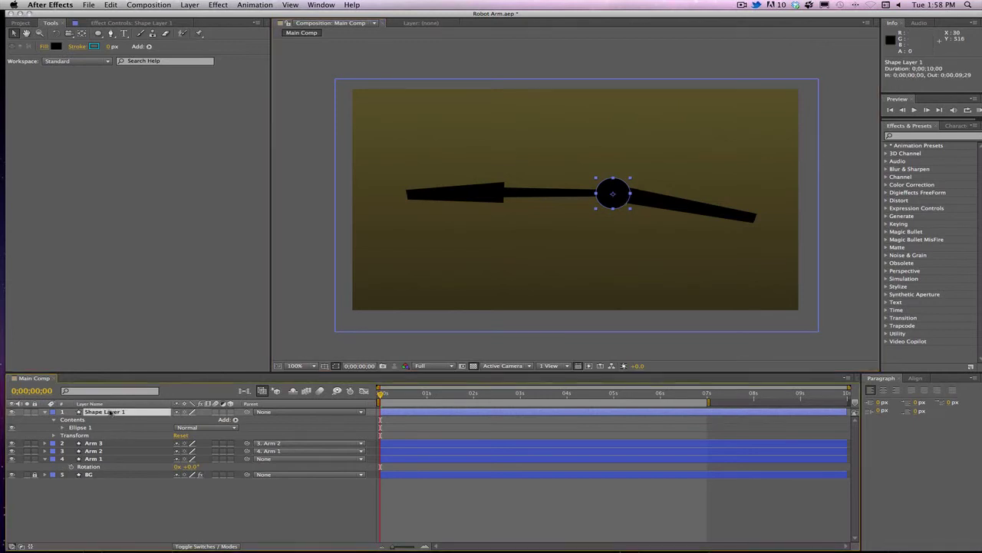
pyautogui.press('Return')
pyautogui.write('Circle')
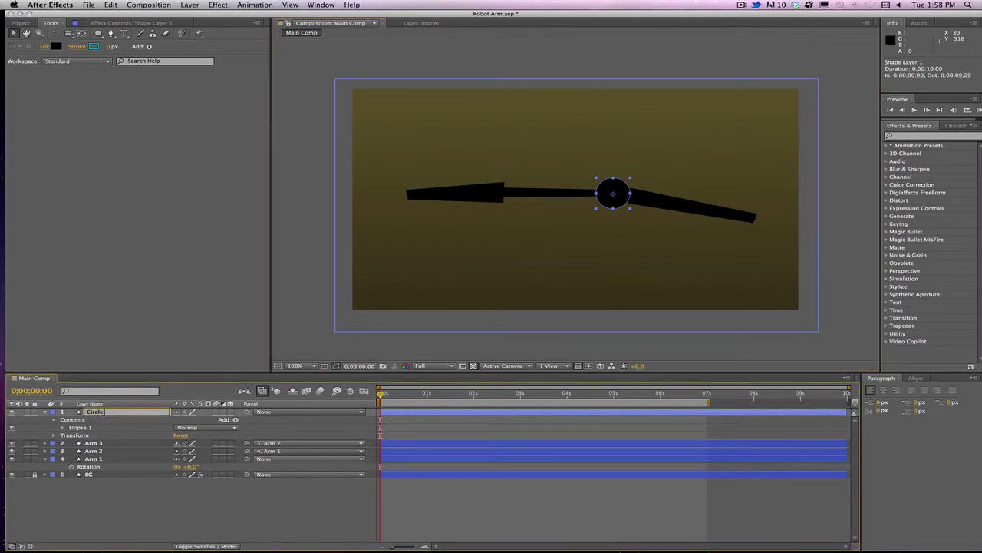
pyautogui.write(' 1')
pyautogui.press('Return')
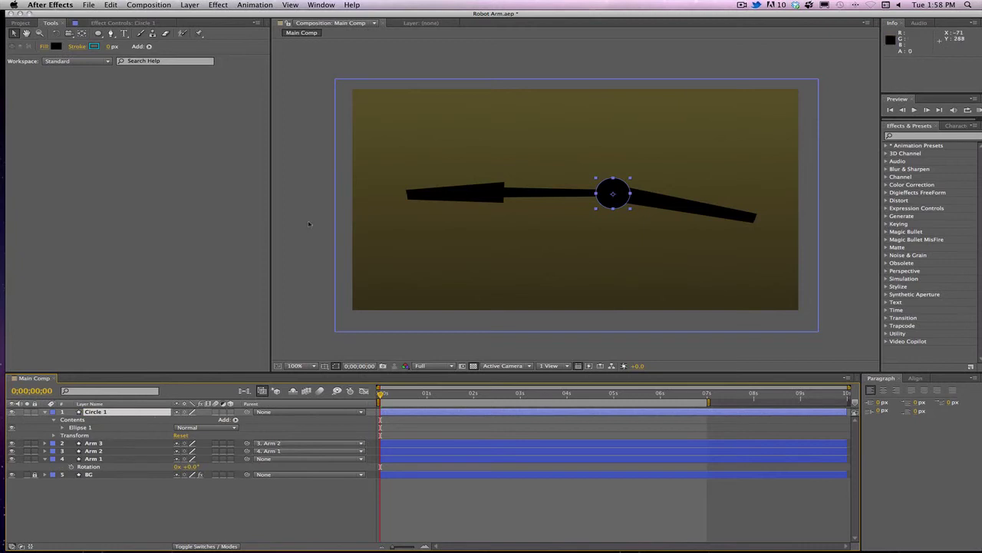
pyautogui.click(322, 245)
# Duplicate Circle 1 and move the copy to about 242, 226 over the joint between Arm 2 and Arm 3
pyautogui.click(101, 413)
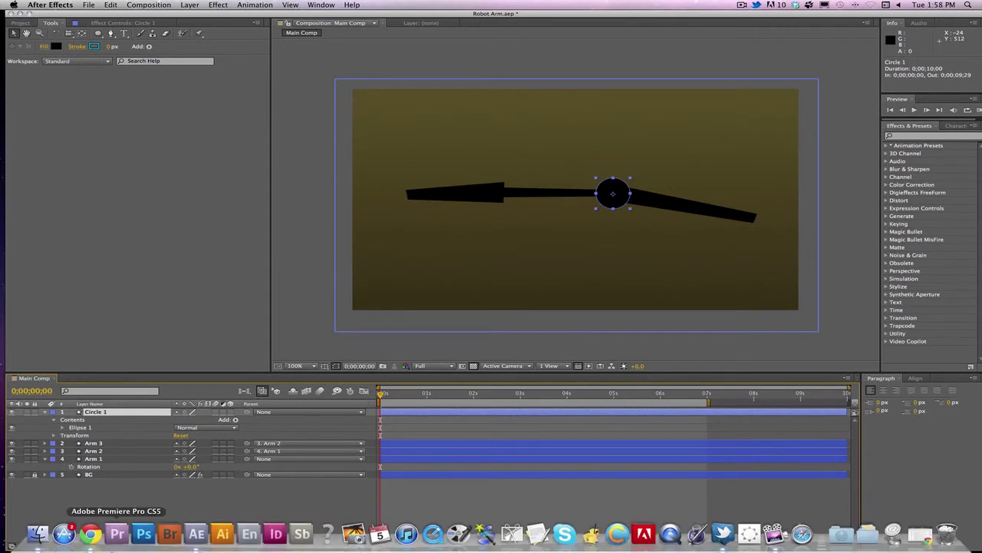
pyautogui.hotkey('ctrl', 'd')
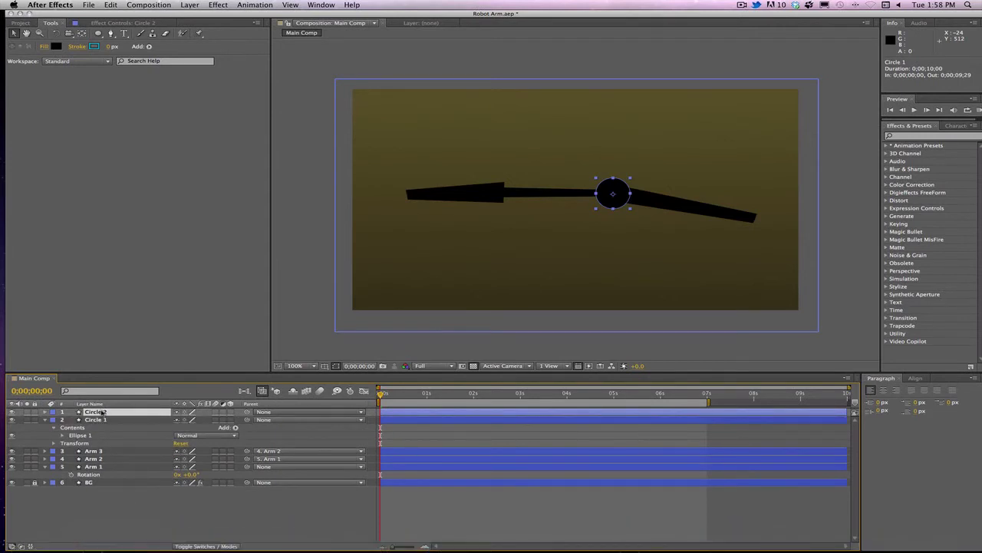
pyautogui.moveTo(625, 201); pyautogui.dragTo(502, 193)
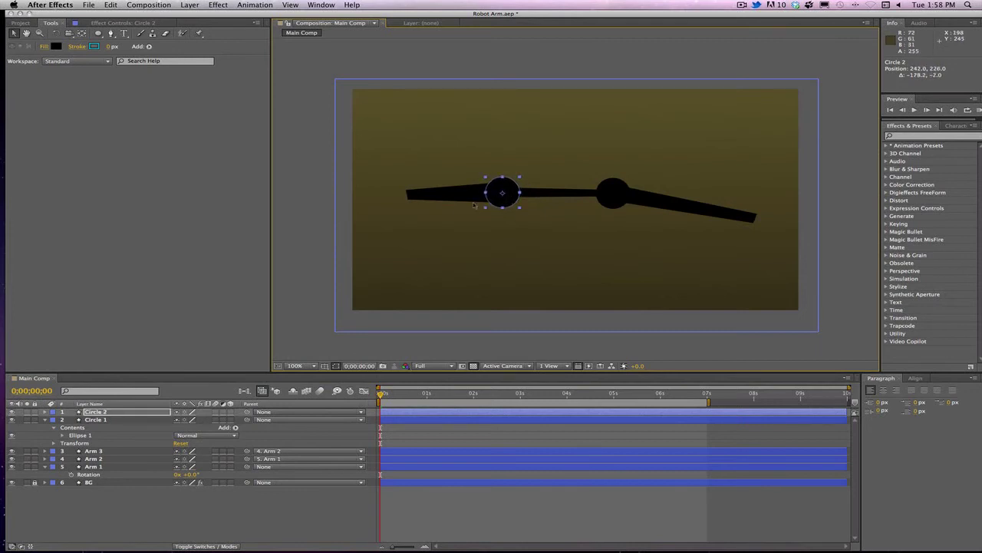
pyautogui.click(357, 216)
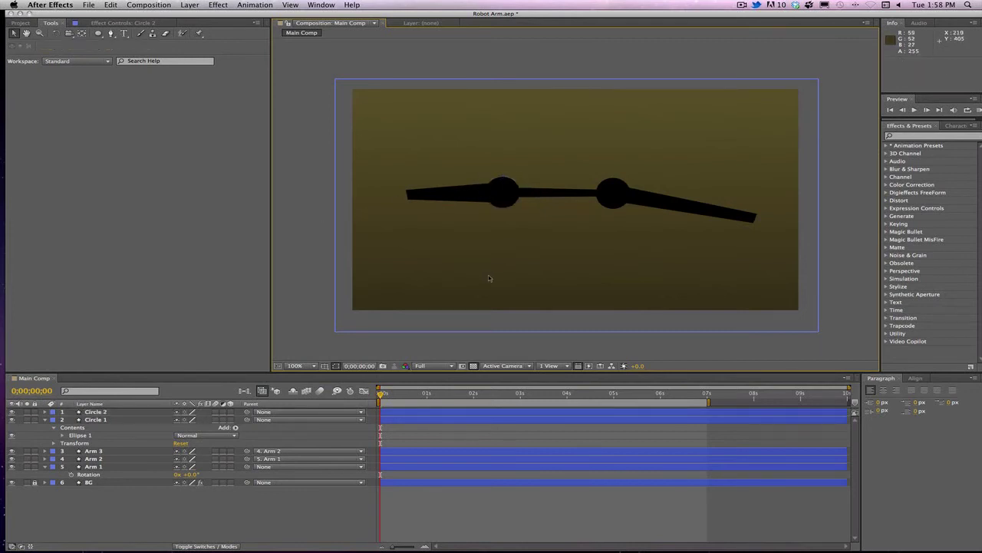
# Place Circle 1 between Arm 3 and Arm 2 in the layer order, collapse its properties and parent it to Arm 2
pyautogui.click(101, 420)
pyautogui.moveTo(119, 421); pyautogui.dragTo(100, 458)
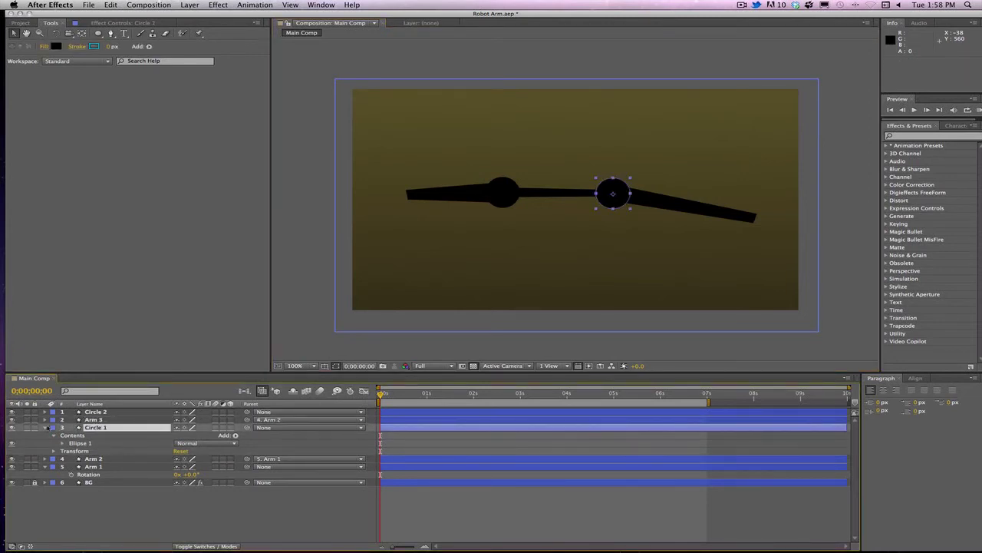
pyautogui.click(45, 427)
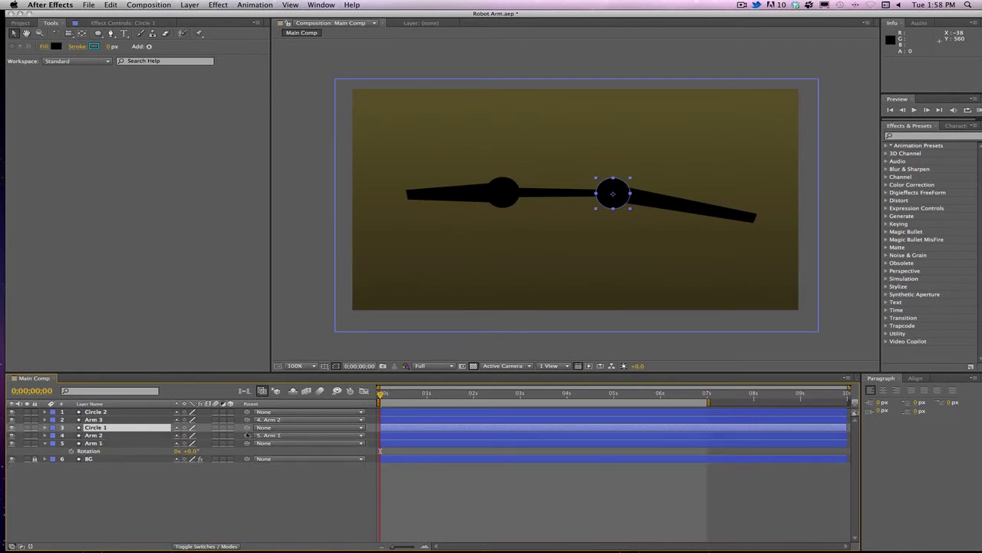
pyautogui.moveTo(248, 428); pyautogui.dragTo(127, 435)
pyautogui.click(326, 471)
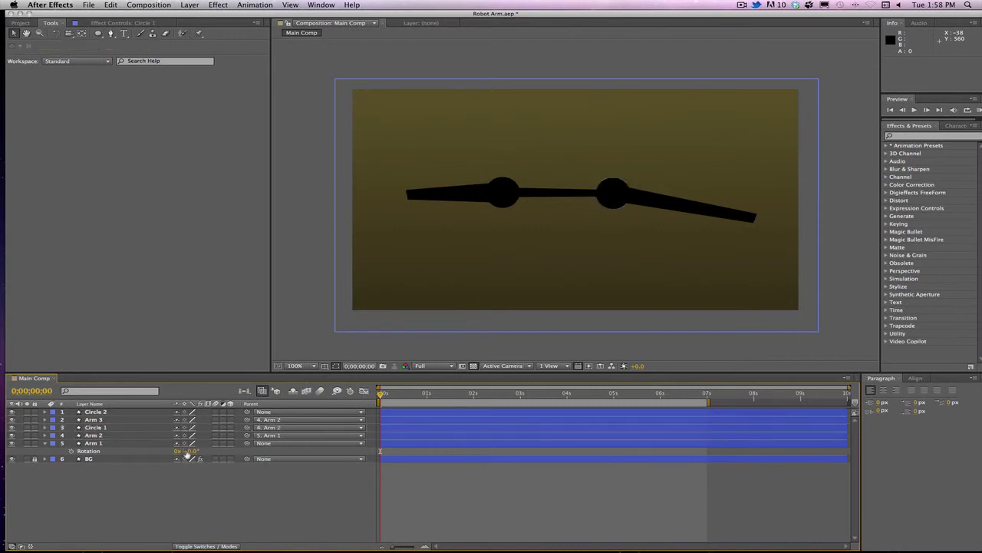
# Parent Circle 2 to Arm 3 and clear the layer selection
pyautogui.click(119, 414)
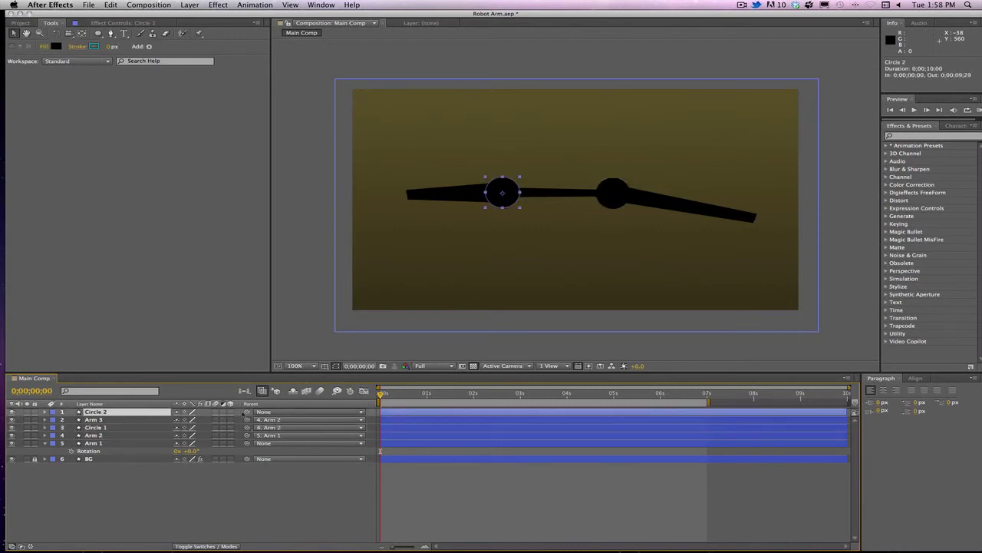
pyautogui.moveTo(247, 412); pyautogui.dragTo(122, 420)
pyautogui.click(123, 443)
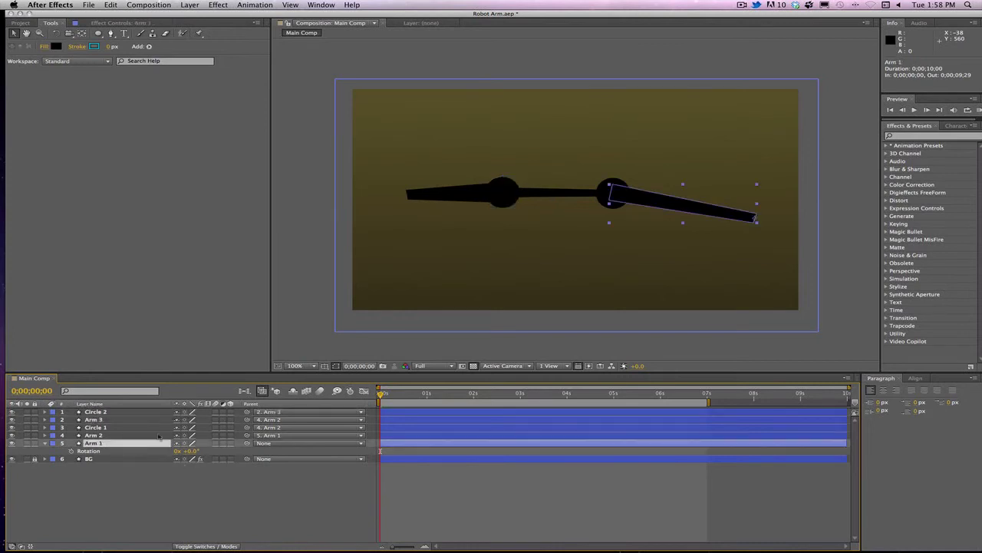
pyautogui.click(296, 505)
# Move the whole linked arm slightly up and to the right by repositioning Arm 1, and deselect it
pyautogui.click(108, 445)
pyautogui.moveTo(676, 212); pyautogui.dragTo(679, 187)
pyautogui.click(663, 170)
pyautogui.click(306, 213)
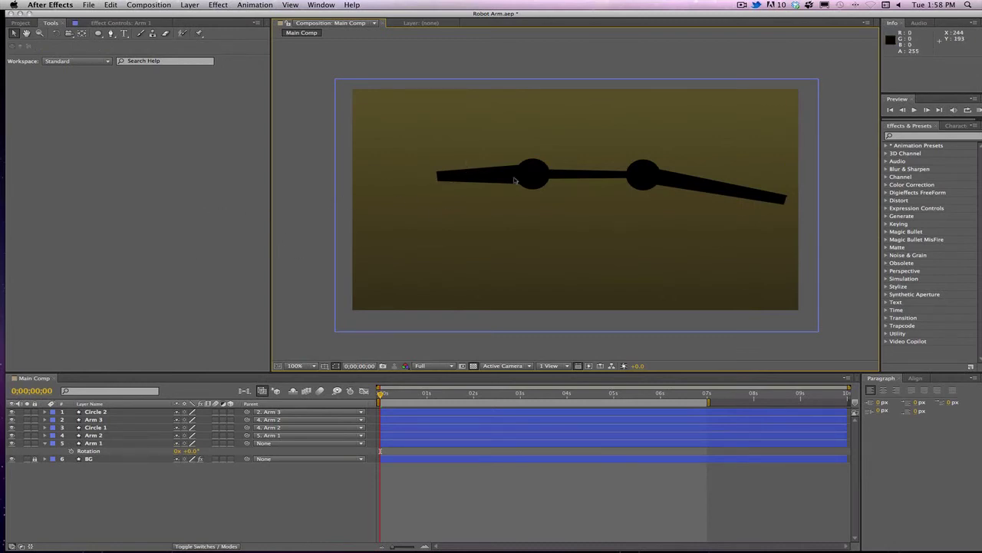
# Create a new 500 × 500 px composition named Bucket with a duration of 0;00;10;00
pyautogui.click(153, 8)
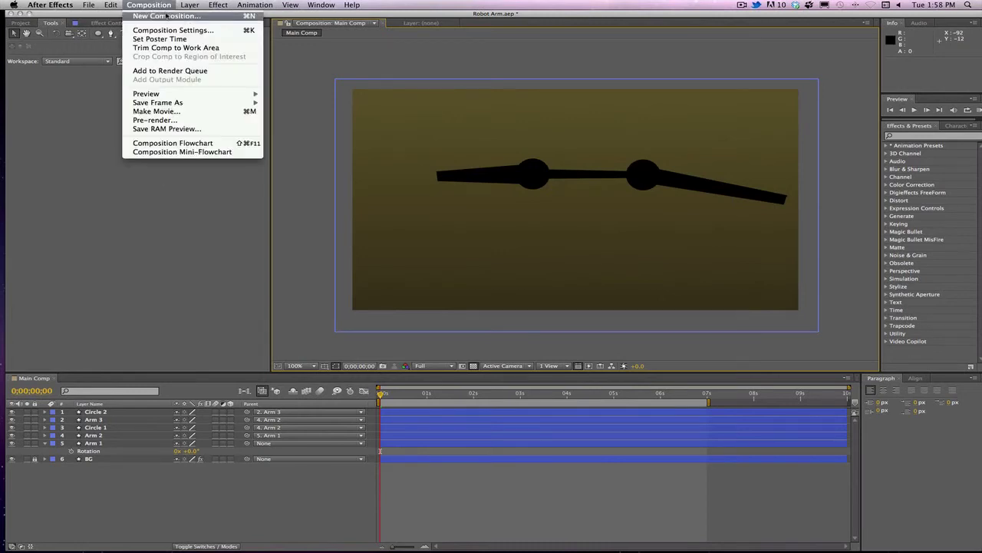
pyautogui.click(154, 13)
pyautogui.write('a')
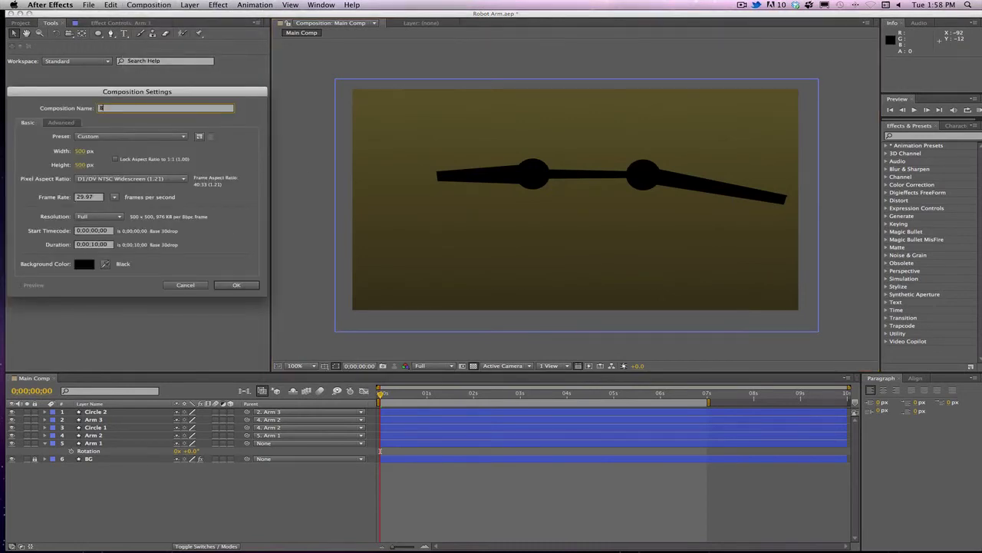
pyautogui.write('ucket')
pyautogui.press('Return')
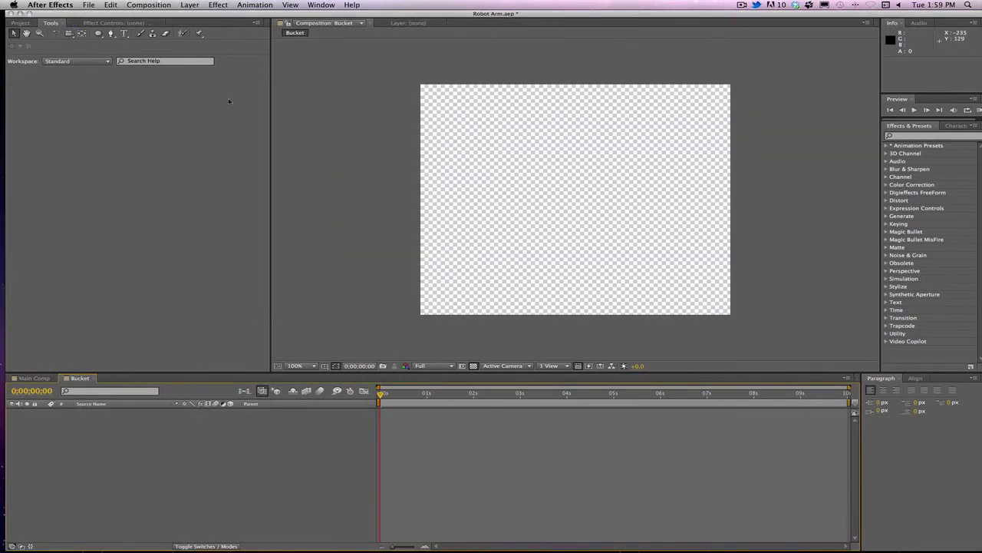
# Draw a closed, upward-pointing black triangle with the Pen tool, spanning most of the Bucket composition's width above its centre
pyautogui.click(110, 33)
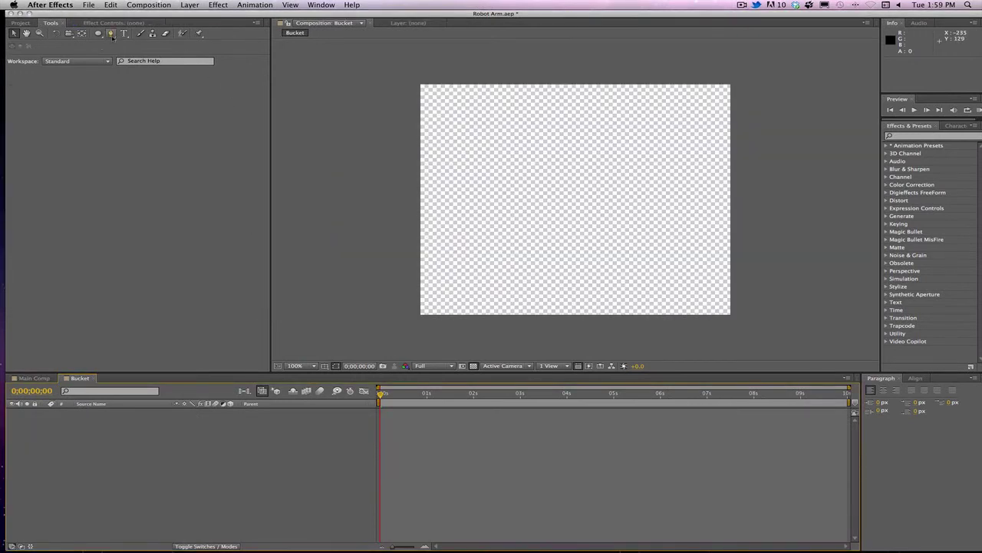
pyautogui.click(715, 203)
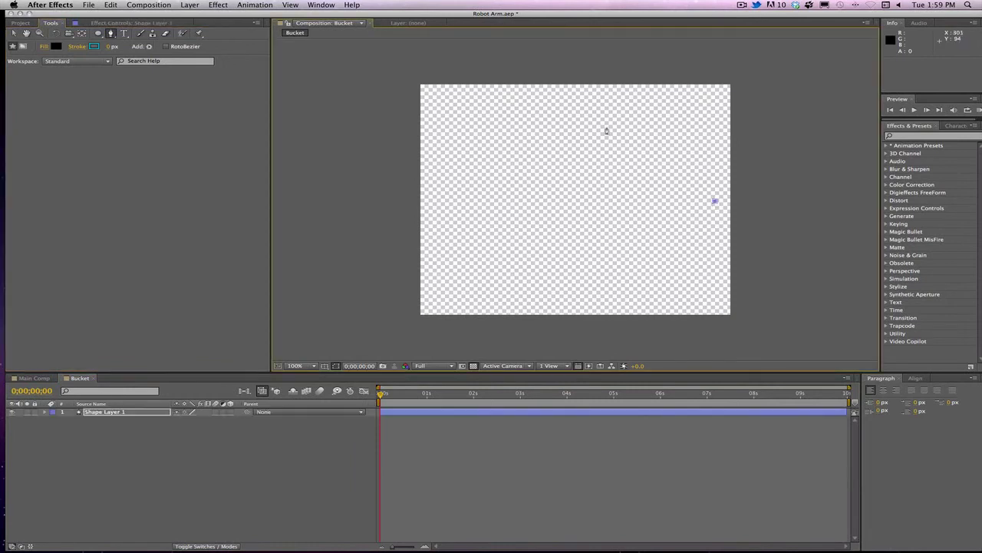
pyautogui.click(564, 128)
pyautogui.click(445, 205)
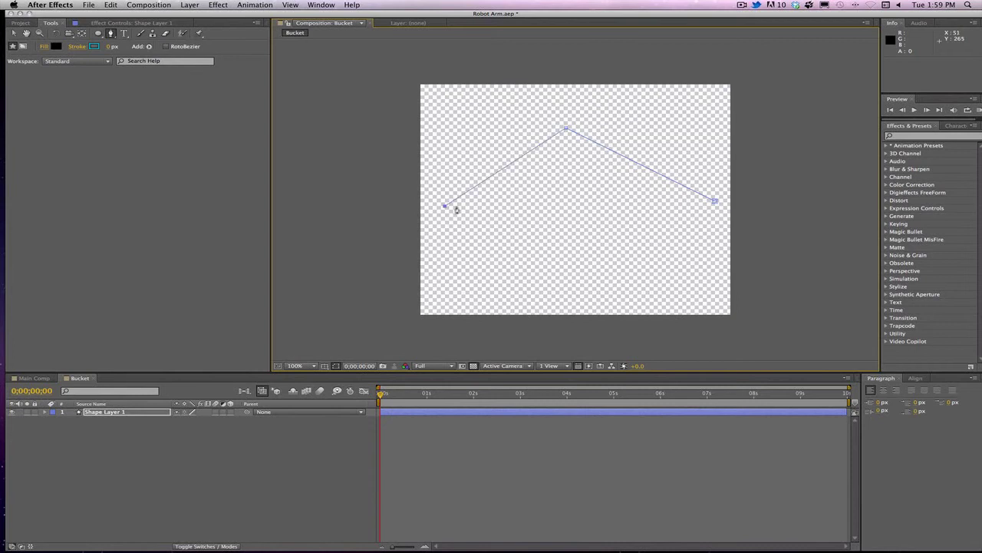
pyautogui.click(714, 203)
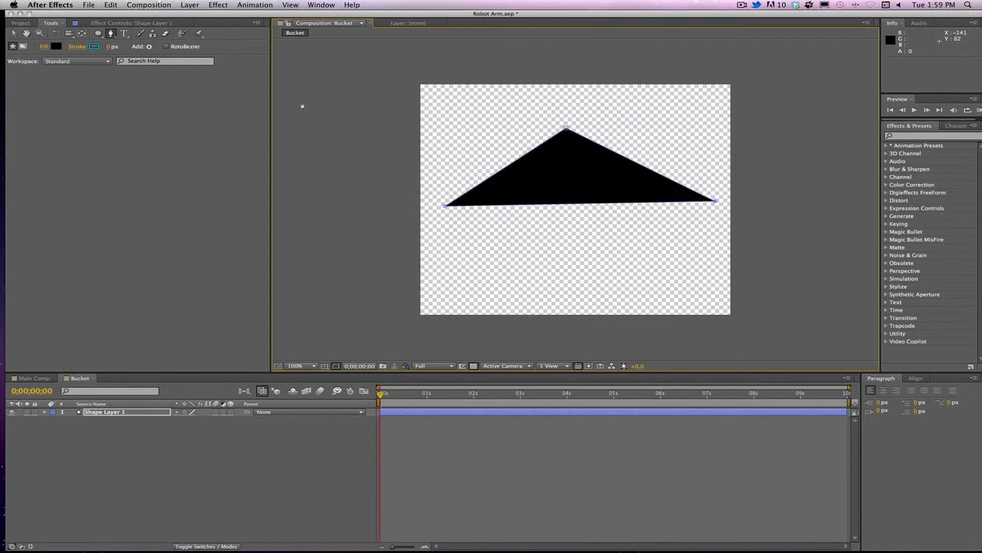
# Rotate the triangle about 1.2° to level its base
pyautogui.click(55, 33)
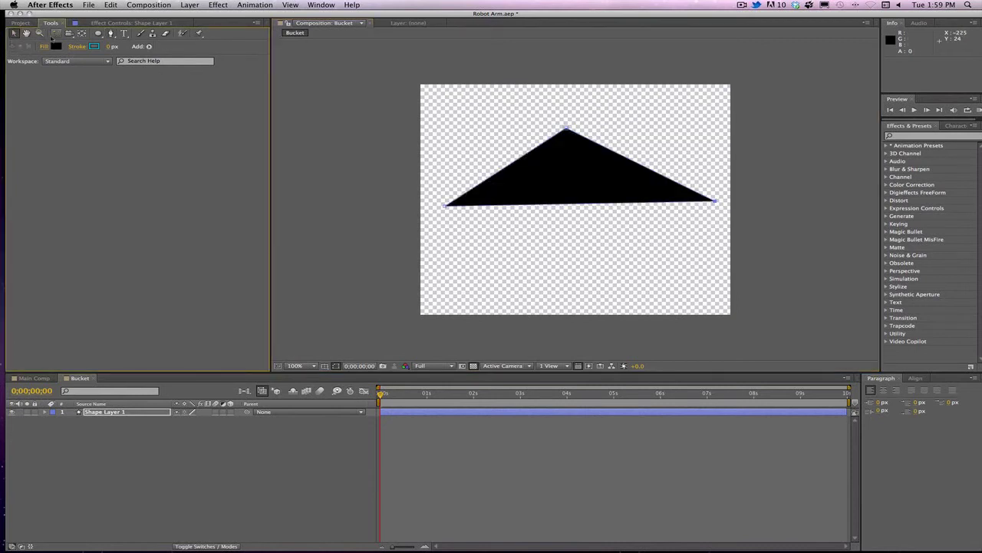
pyautogui.click(569, 122)
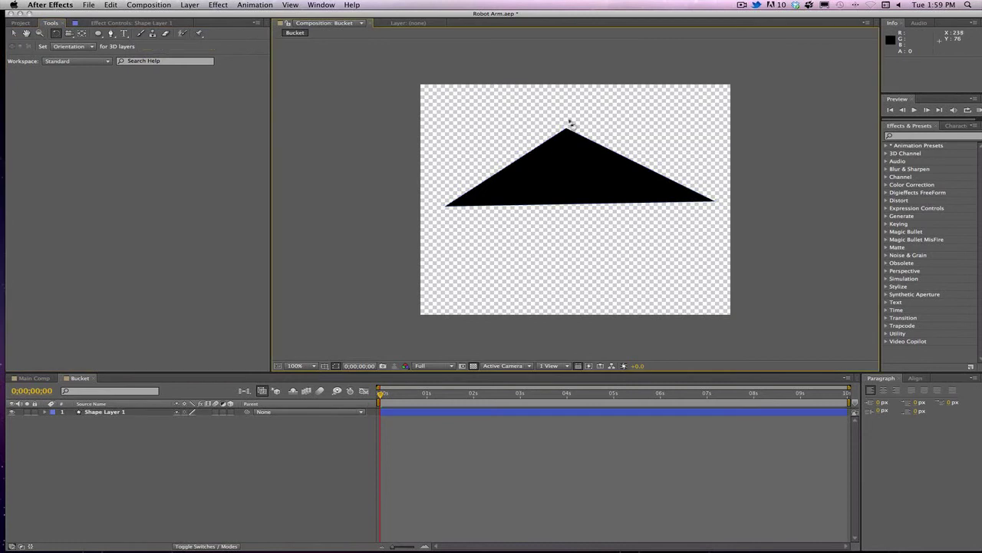
pyautogui.click(602, 158)
pyautogui.click(725, 214)
pyautogui.click(705, 203)
pyautogui.moveTo(715, 207); pyautogui.dragTo(716, 212)
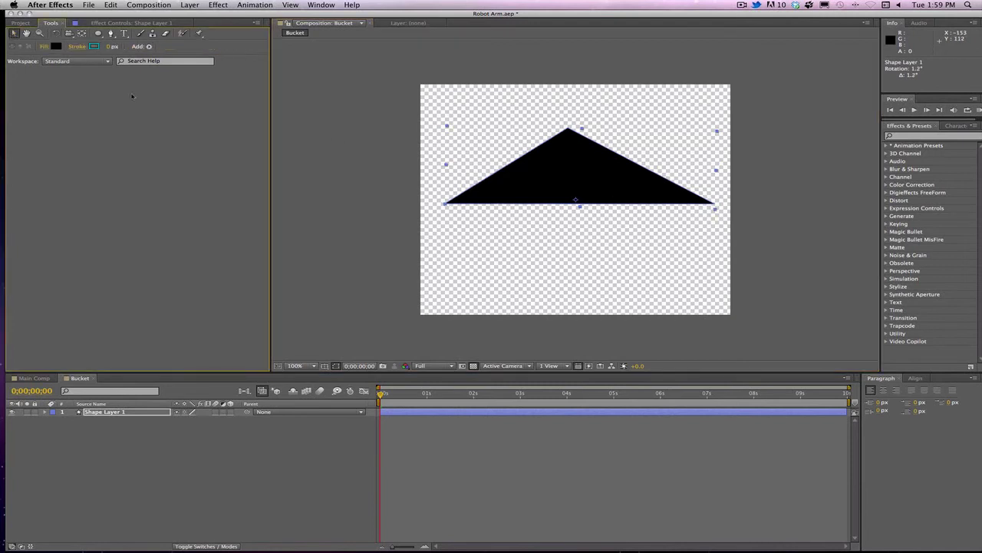
# Draw a downward-pointing triangle on a new shape layer with the Pen tool, its top edge running just below the first triangle's base
pyautogui.click(110, 33)
pyautogui.click(193, 487)
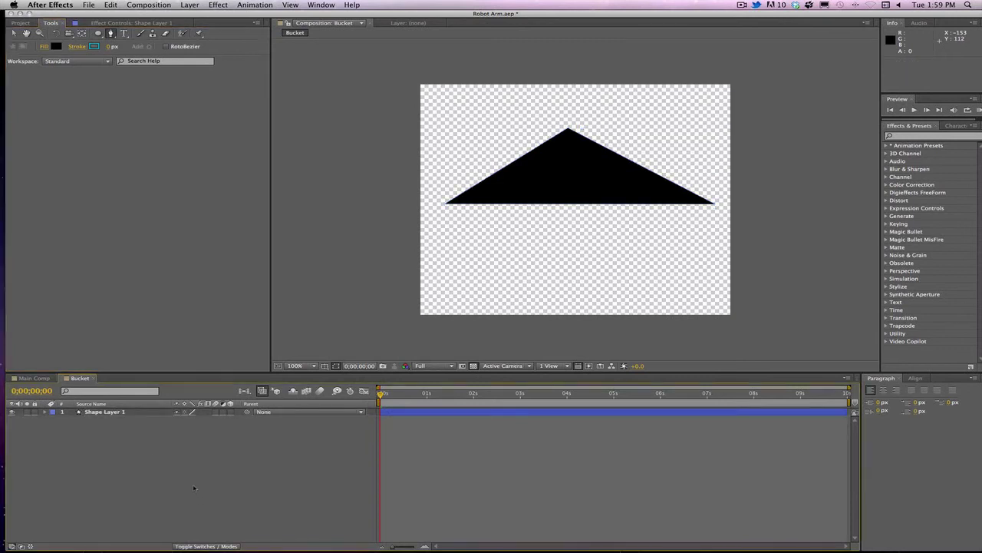
pyautogui.click(714, 206)
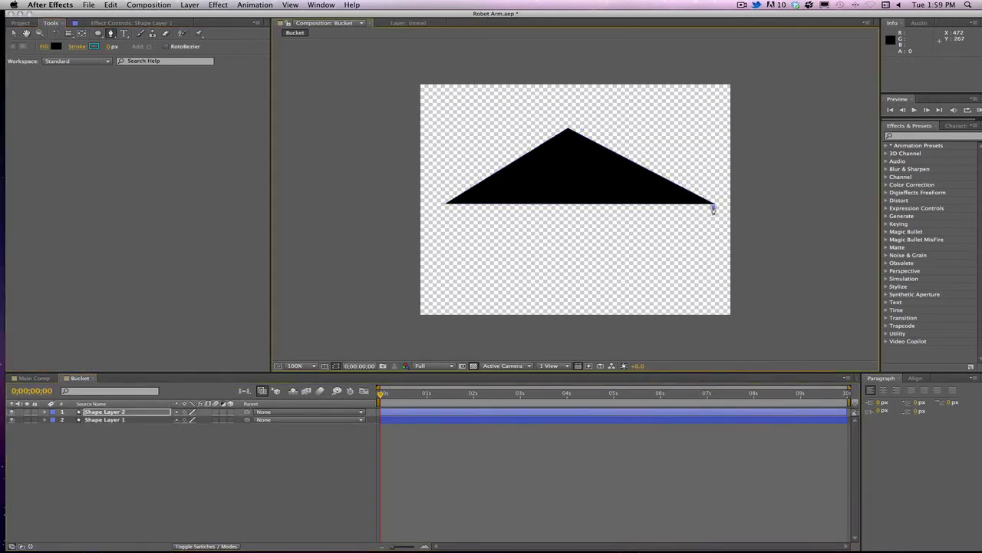
pyautogui.click(445, 206)
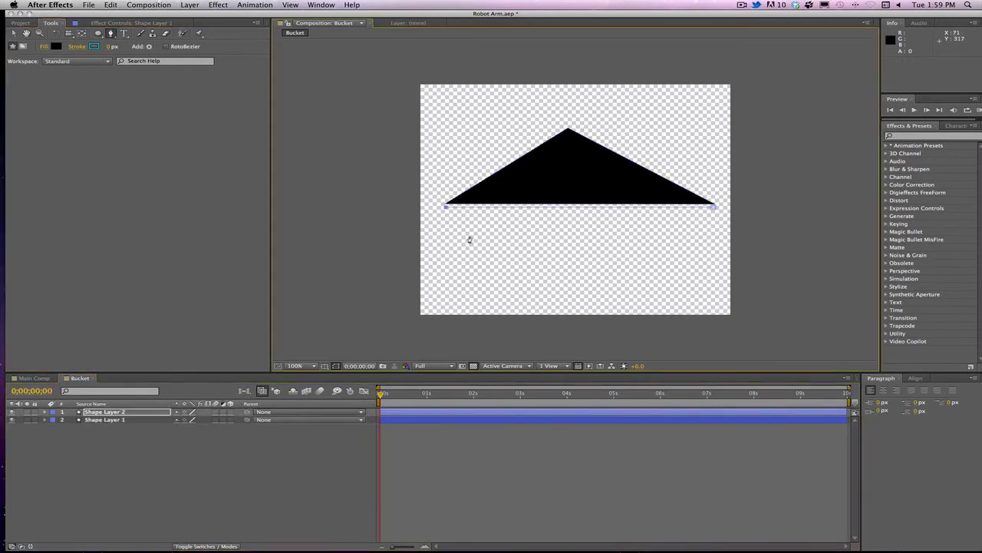
pyautogui.click(553, 267)
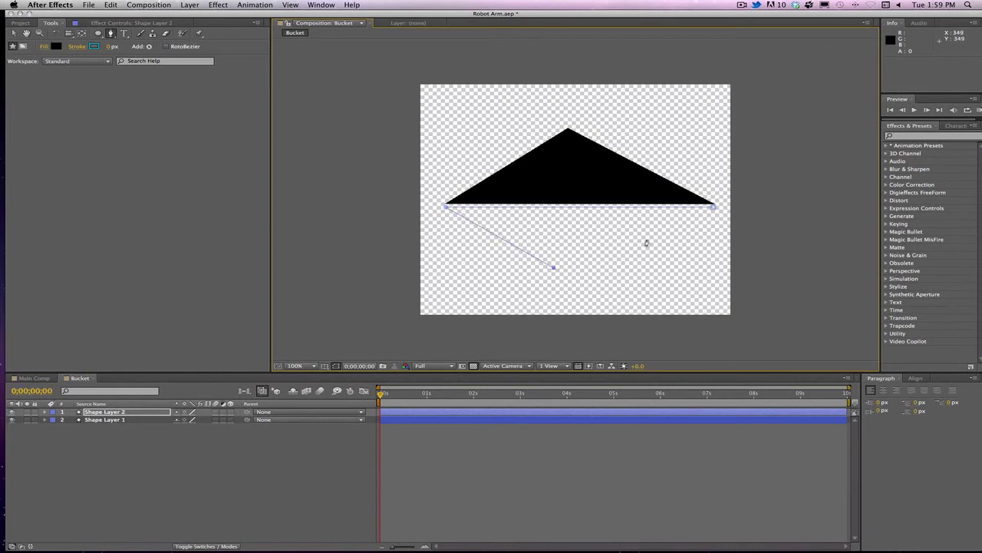
pyautogui.click(714, 206)
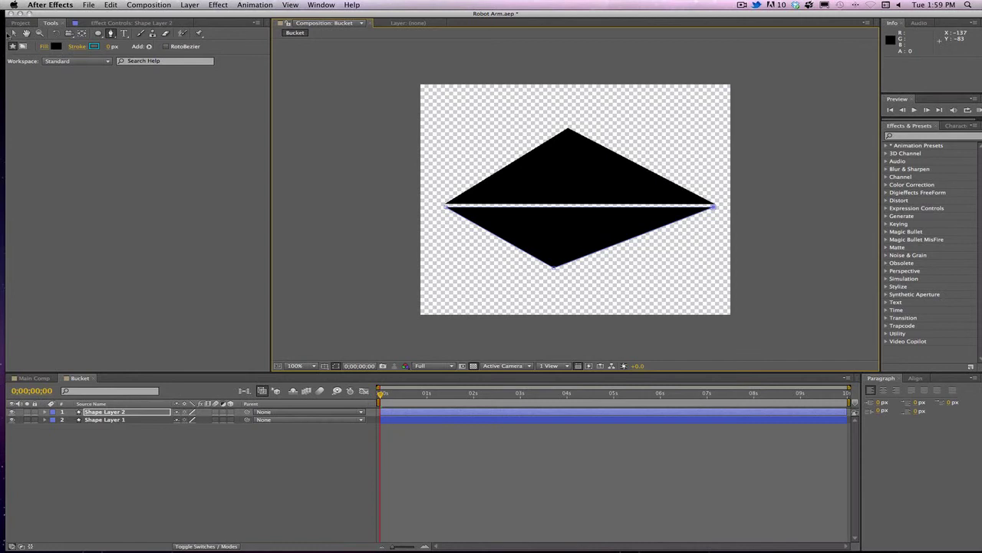
# Move the lower triangle up to position 250, 248 against the upper triangle's base, and deselect it
pyautogui.click(12, 34)
pyautogui.click(487, 216)
pyautogui.moveTo(577, 241); pyautogui.dragTo(577, 239)
pyautogui.click(664, 188)
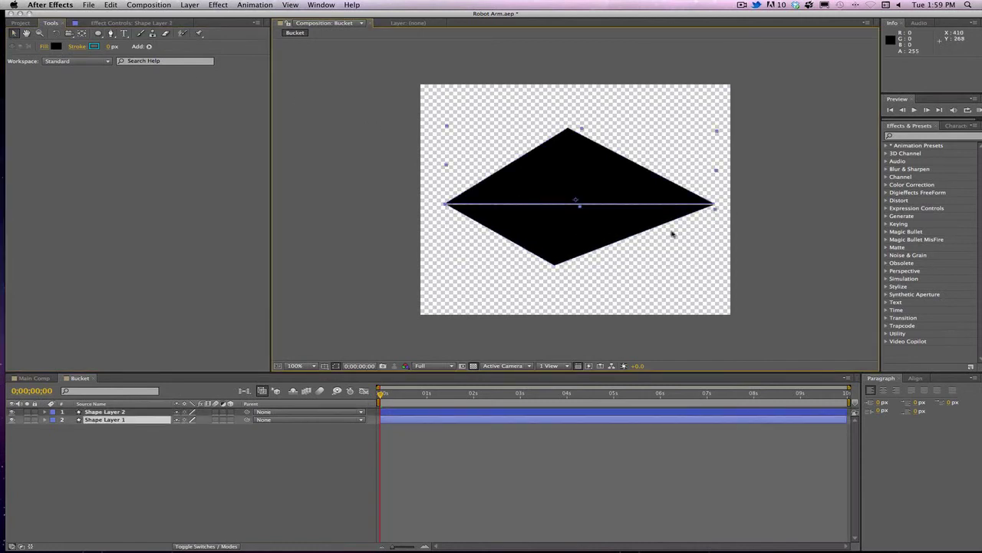
pyautogui.click(611, 231)
pyautogui.press('Up')
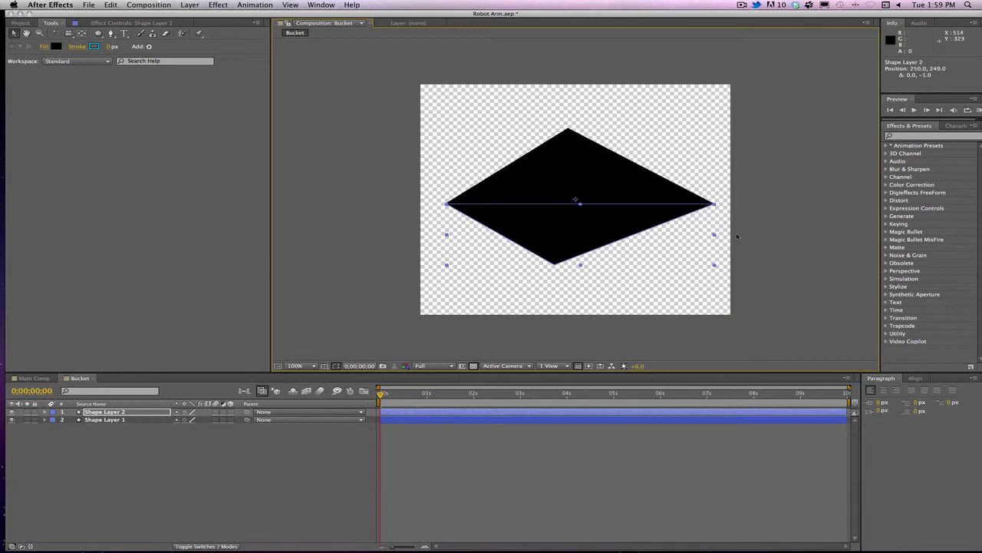
pyautogui.click(723, 239)
pyautogui.click(579, 236)
pyautogui.press('Up')
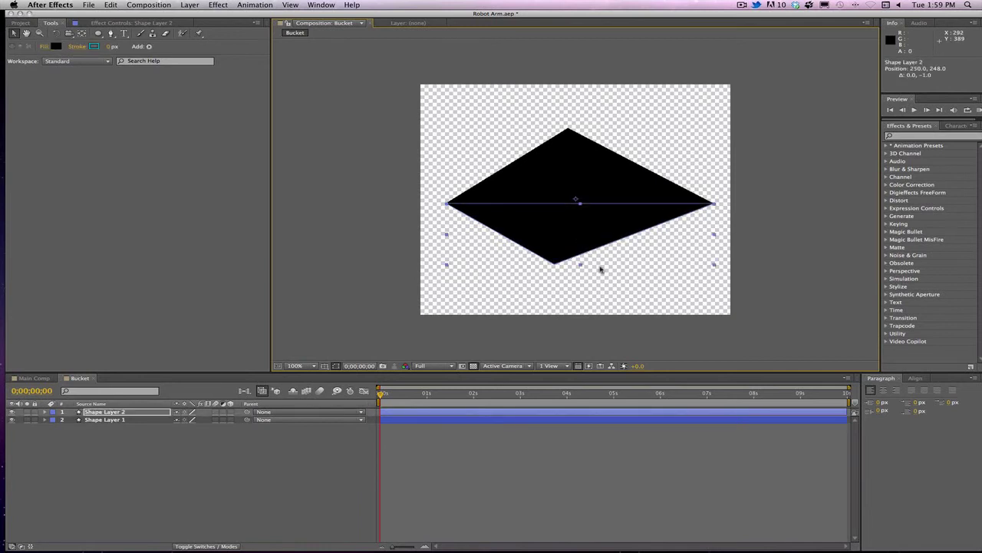
pyautogui.click(451, 165)
pyautogui.click(711, 268)
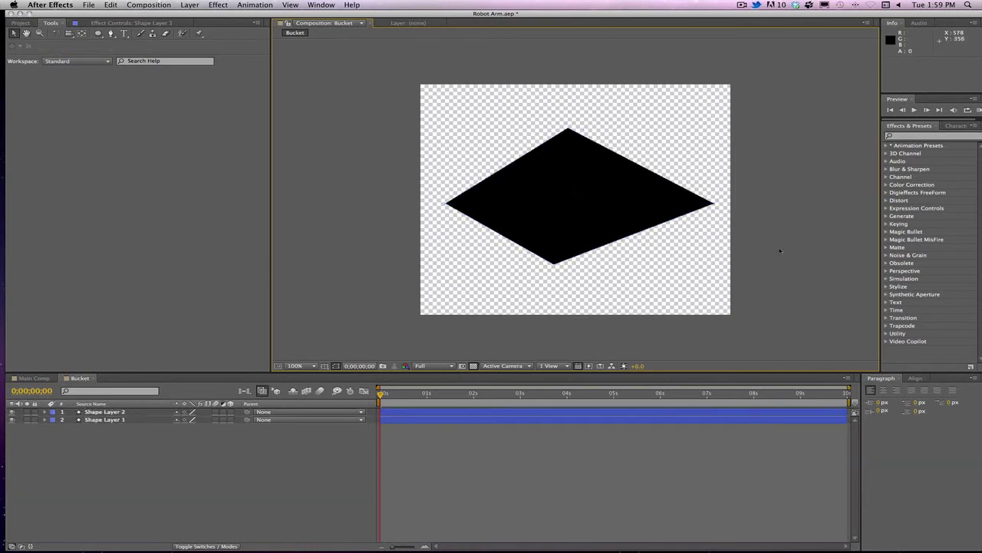
# Move the lower triangle's anchor point to its right corner as the bucket's hinge
pyautogui.click(581, 237)
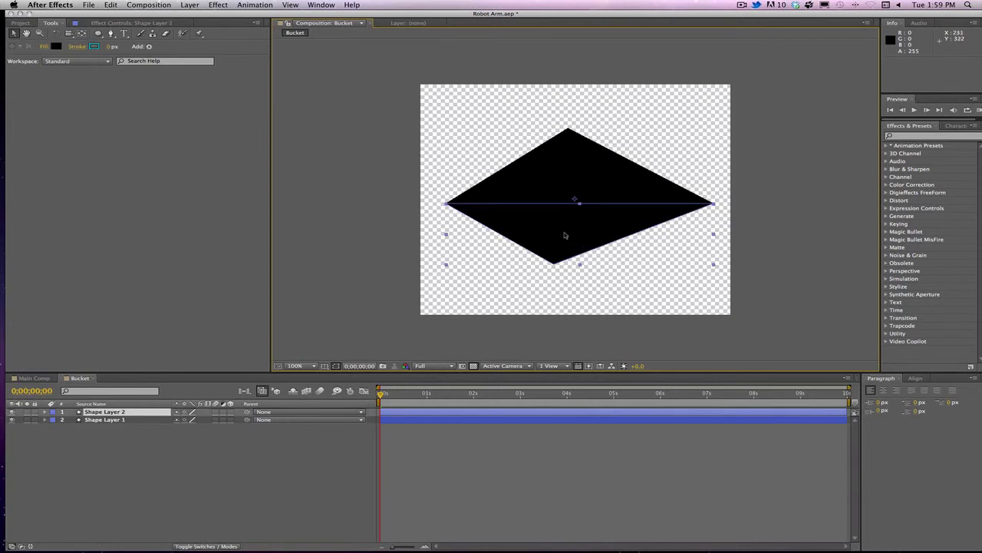
pyautogui.click(81, 33)
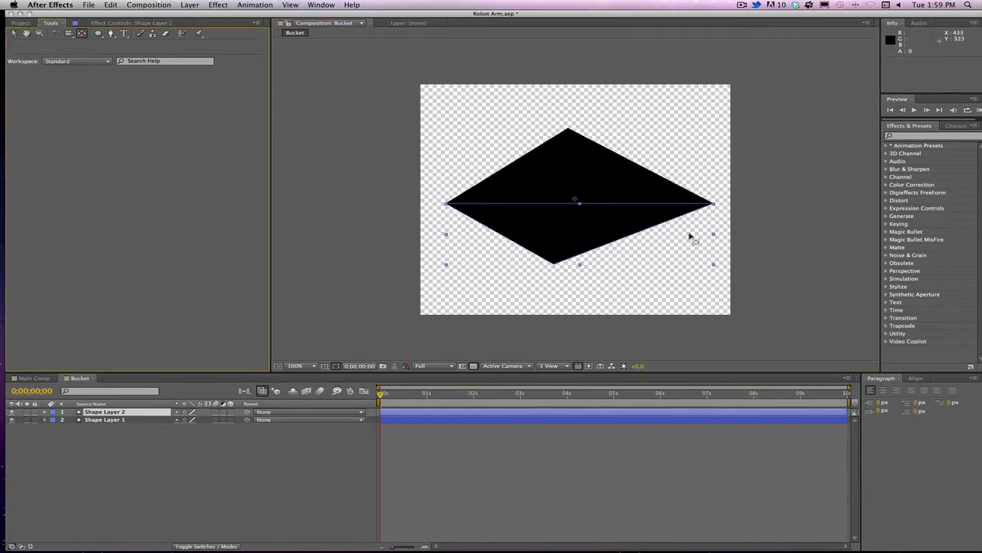
pyautogui.moveTo(575, 201); pyautogui.dragTo(715, 205)
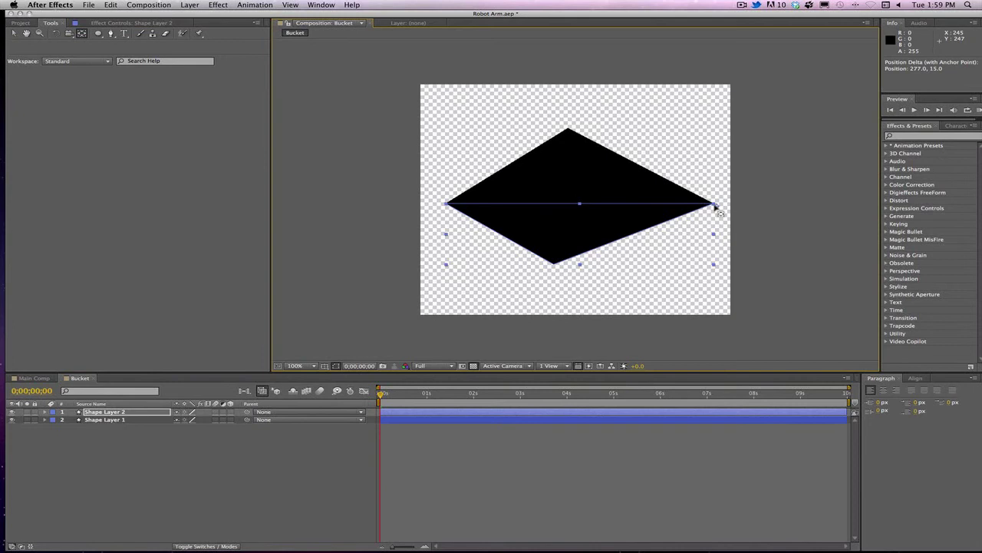
pyautogui.click(13, 33)
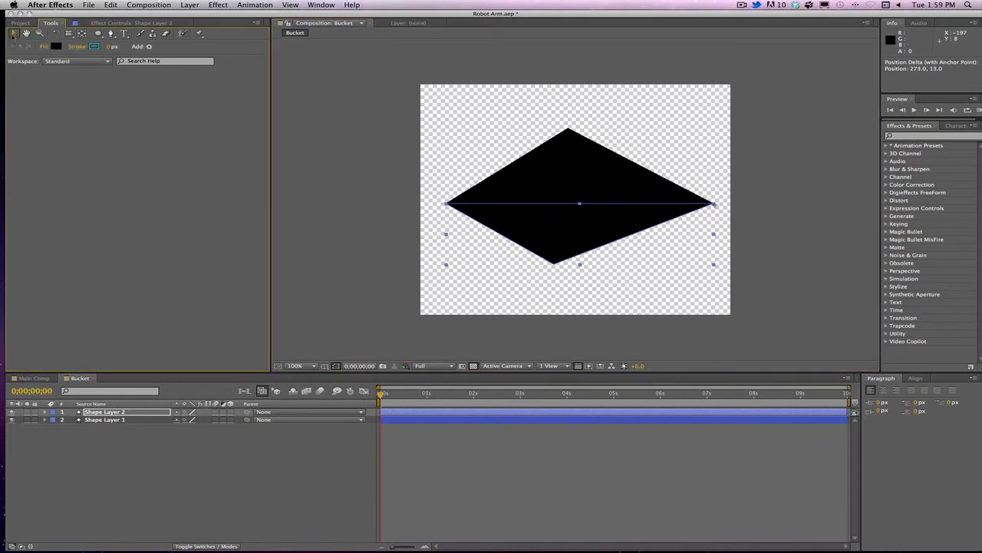
pyautogui.click(408, 88)
pyautogui.click(521, 236)
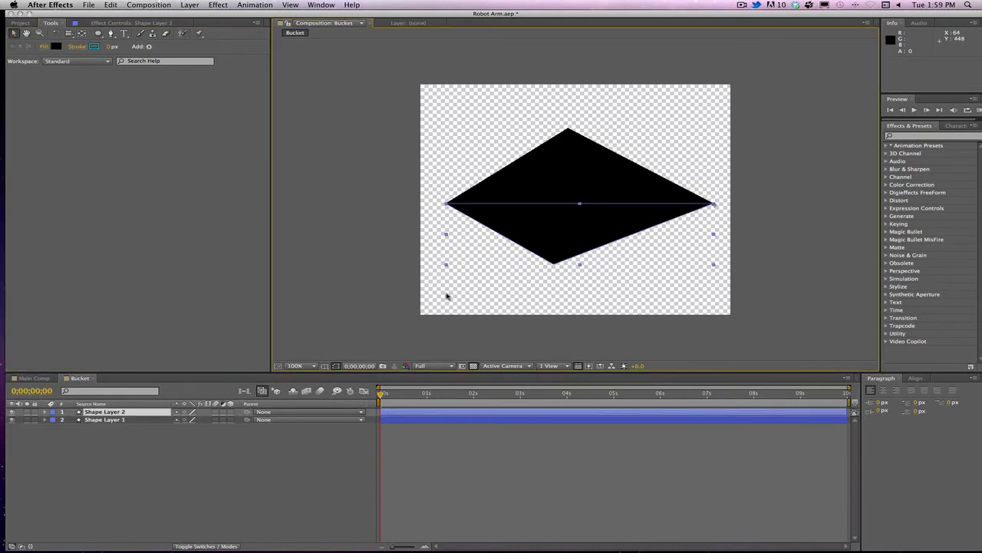
# Keyframe Shape Layer 2's rotation at 0° at time 0 and at -11° at 0;00;00;16 to open the bucket
pyautogui.click(102, 413)
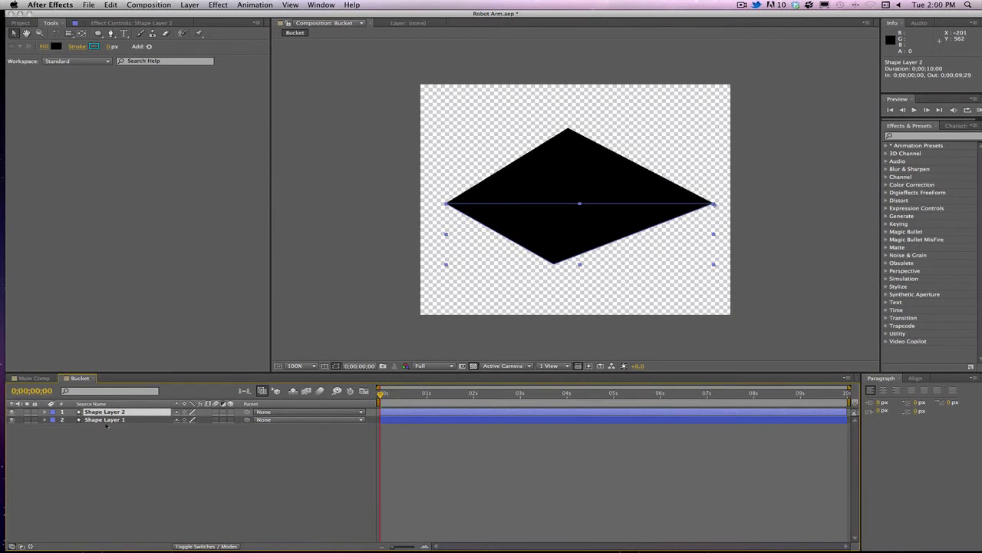
pyautogui.press('r')
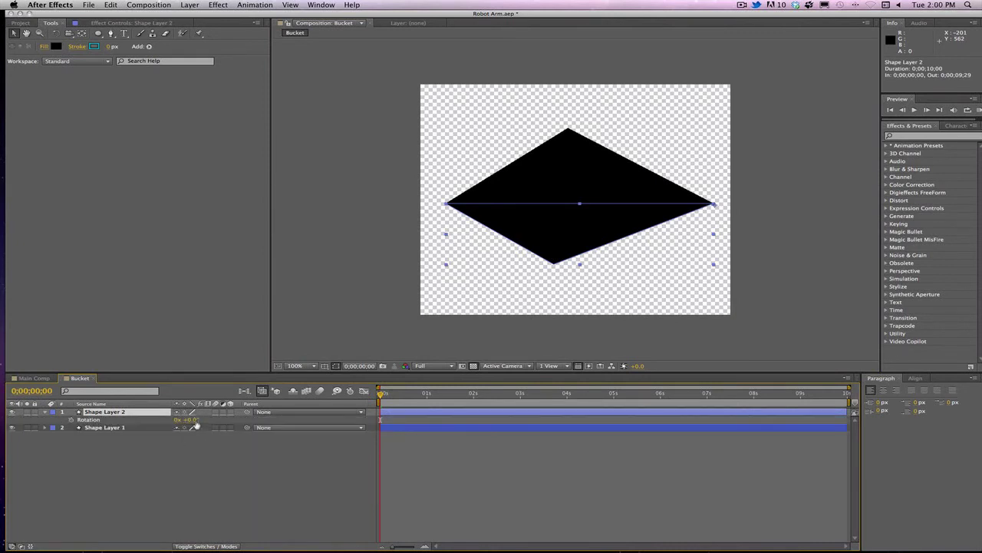
pyautogui.moveTo(188, 420)
pyautogui.mouseDown()
pyautogui.moveTo(151, 420)
pyautogui.moveTo(203, 420)
pyautogui.moveTo(188, 420)
pyautogui.mouseUp()
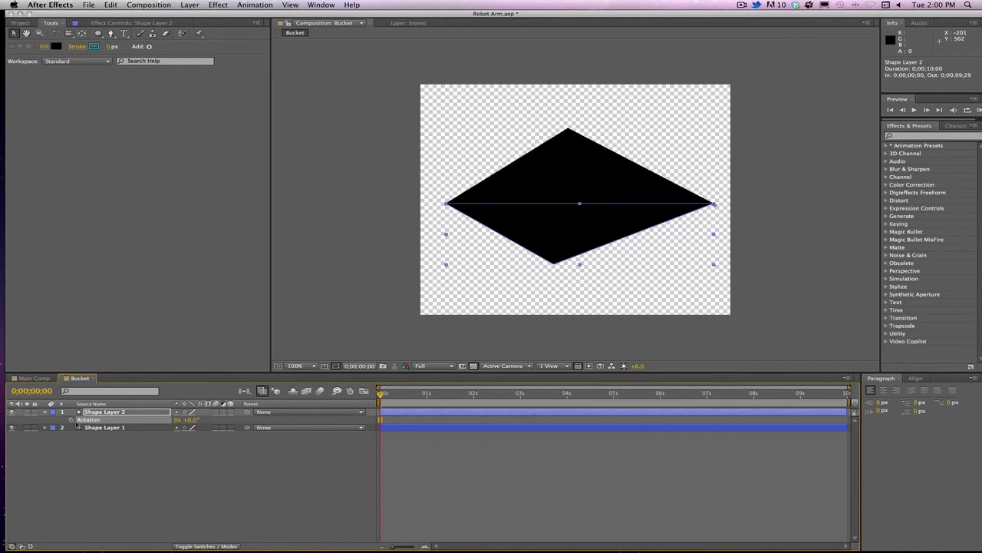
pyautogui.click(71, 420)
pyautogui.moveTo(389, 400); pyautogui.dragTo(405, 399)
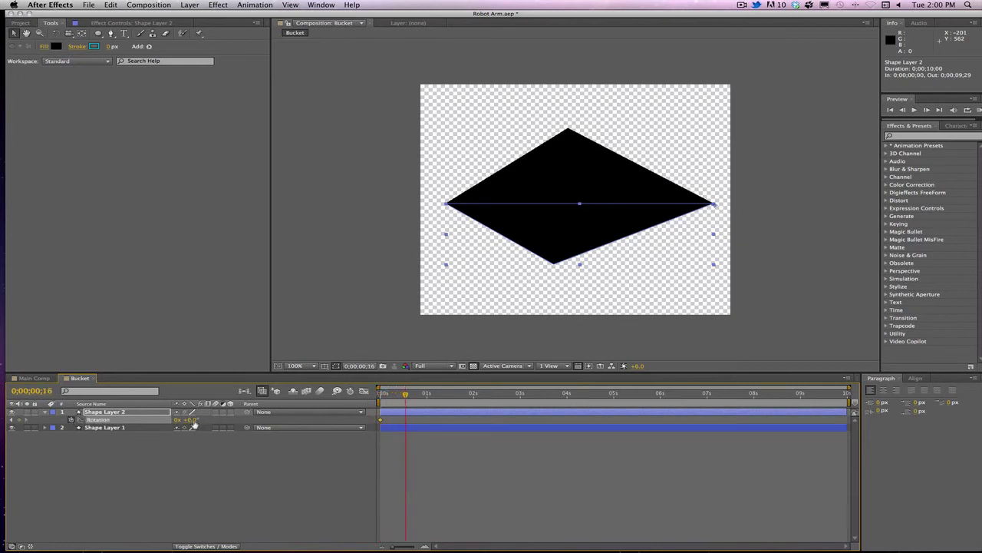
pyautogui.moveTo(195, 425); pyautogui.dragTo(165, 425)
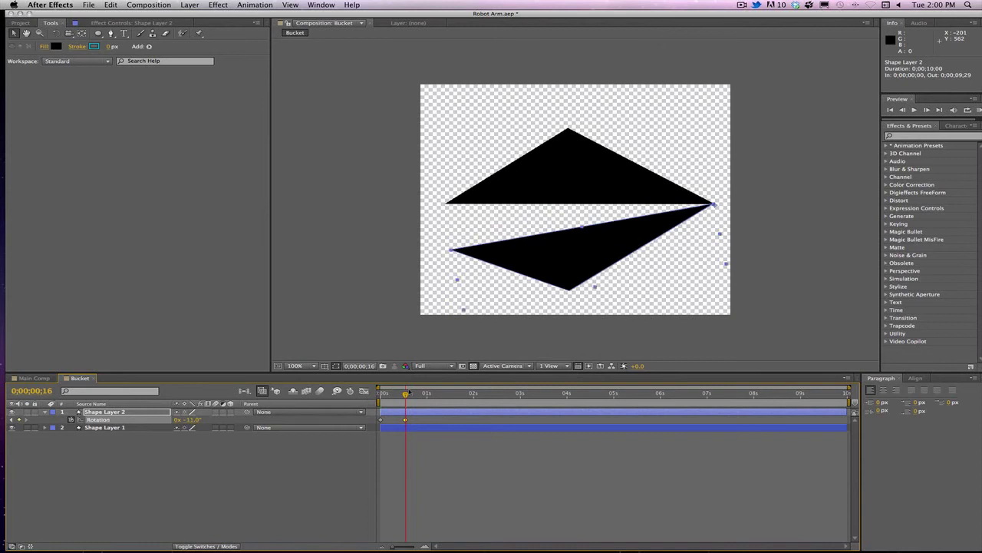
# Set Shape Layer 2's rotation to 0° at 0;00;00;20 to close the bucket
pyautogui.moveTo(408, 394); pyautogui.dragTo(412, 395)
pyautogui.click(196, 420)
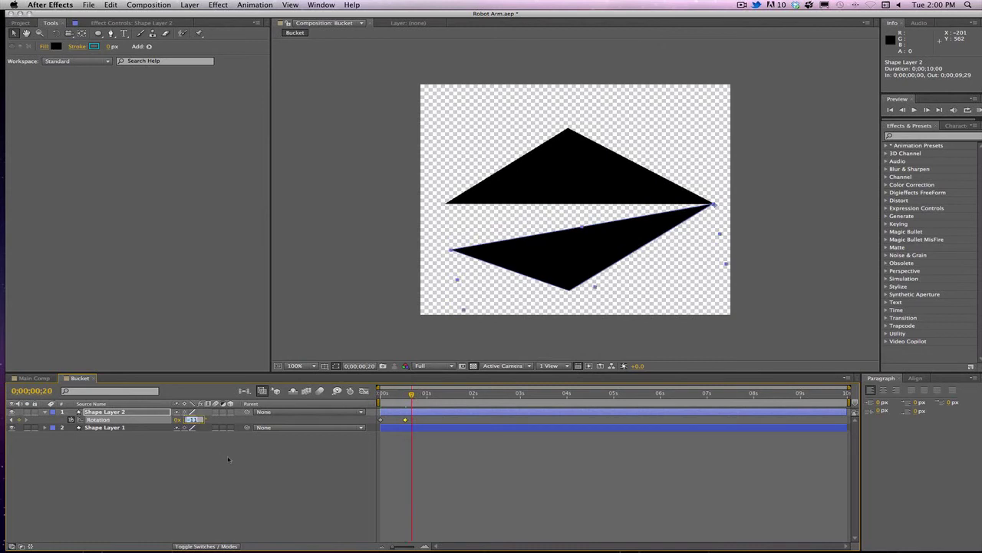
pyautogui.write('0')
pyautogui.press('Return')
# Copy the last two rotation keyframes, paste them at 0;00;01;12, and preview the bucket animation
pyautogui.moveTo(412, 396); pyautogui.dragTo(449, 398)
pyautogui.hotkey('ctrl', 'c')
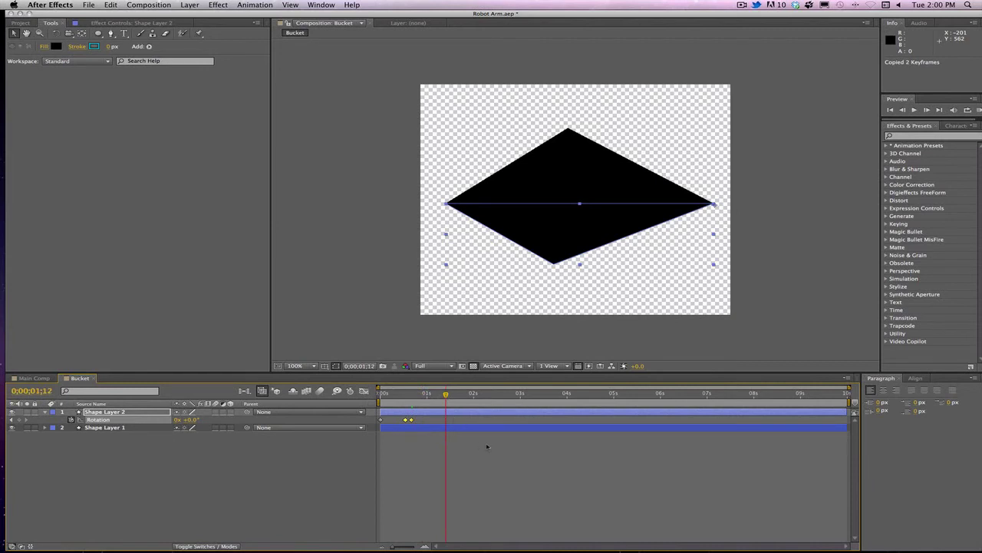
pyautogui.hotkey('ctrl', 'v')
pyautogui.press('space')
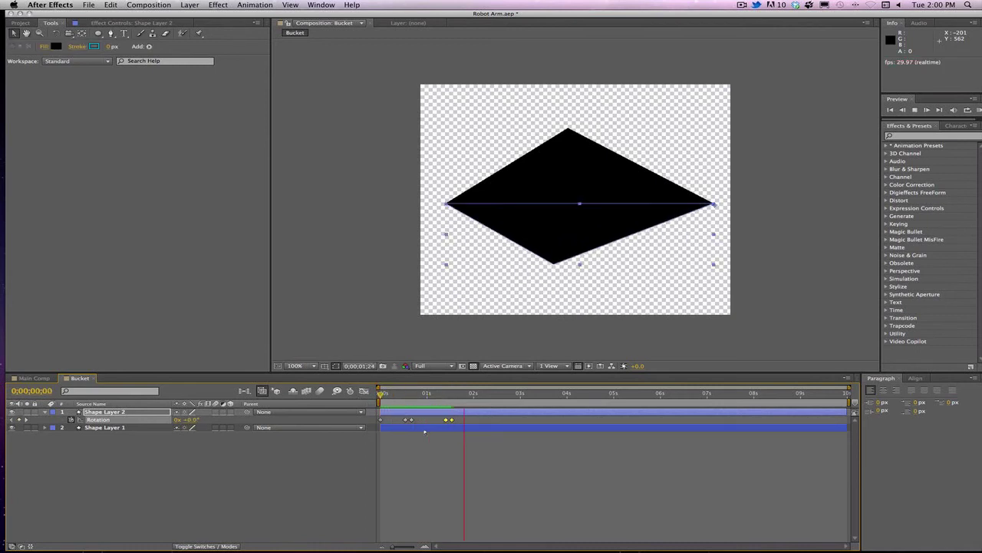
# Apply Easy Ease to all of Shape Layer 2's rotation keyframes and preview the bucket animation from the start
pyautogui.press('space')
pyautogui.click(415, 429)
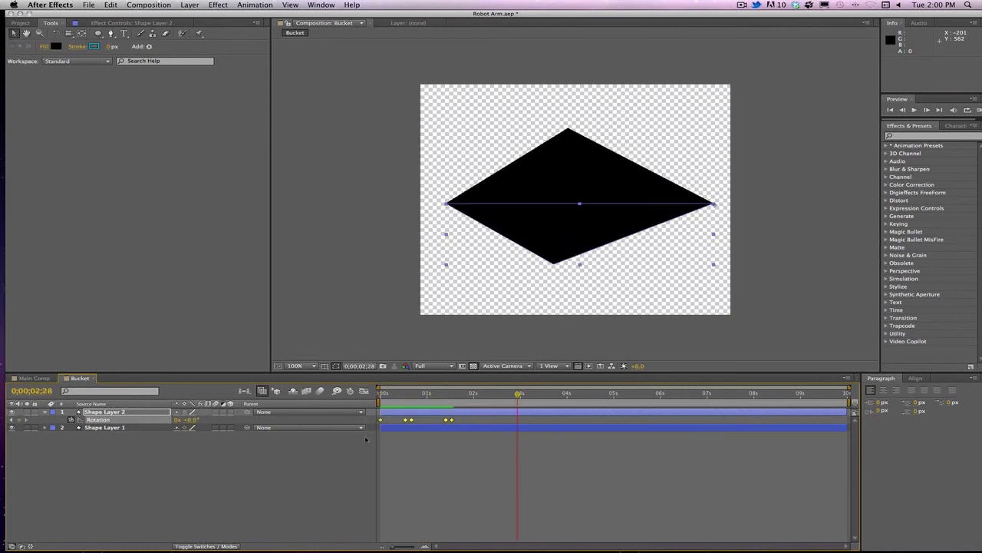
pyautogui.press('F9')
pyautogui.click(423, 443)
pyautogui.moveTo(440, 395); pyautogui.dragTo(379, 394)
pyautogui.press('space')
pyautogui.press('space')
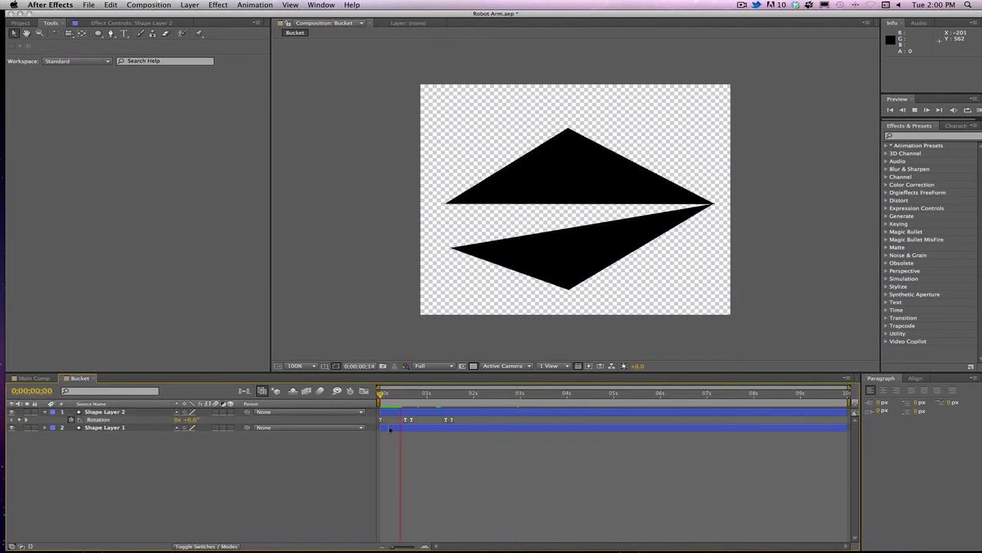
pyautogui.press('space')
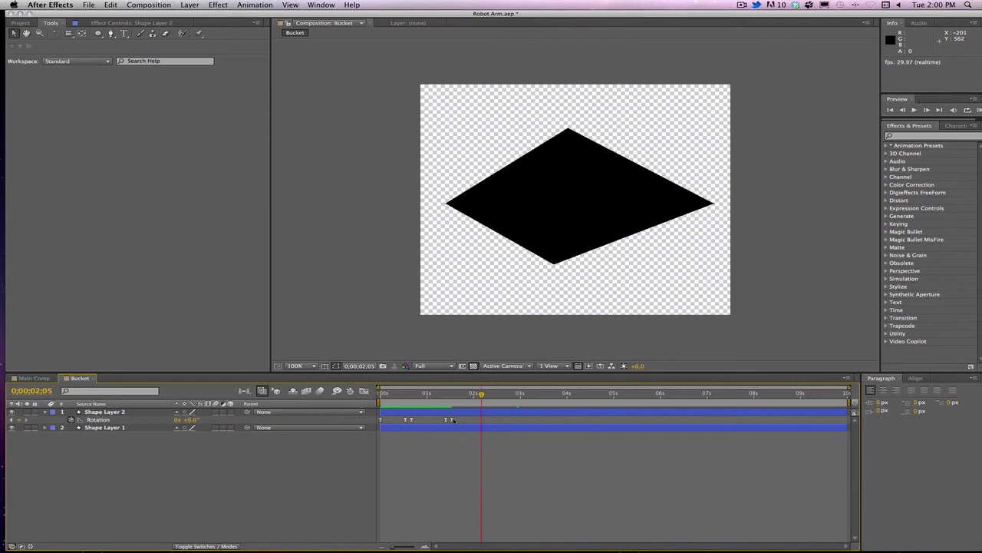
# Move Shape Layer 2's last rotation keyframe to 0;00;01;23 so the bucket closes more slowly, and preview it
pyautogui.moveTo(451, 420); pyautogui.dragTo(462, 419)
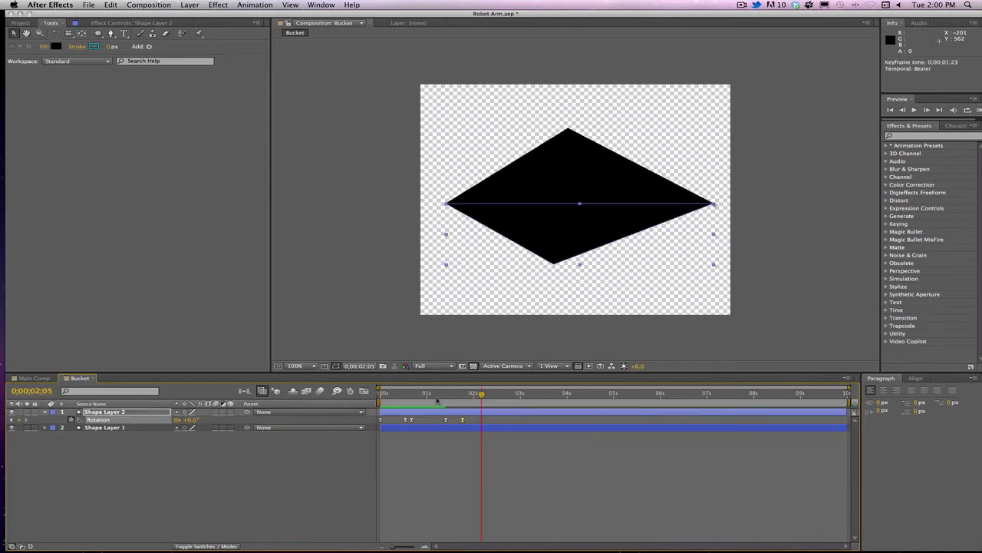
pyautogui.press('space')
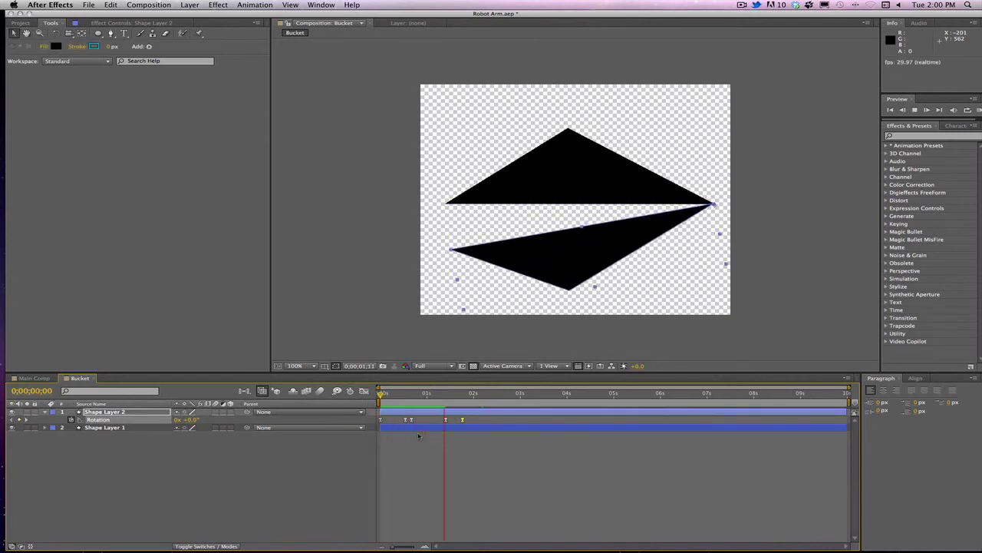
pyautogui.moveTo(438, 415)
pyautogui.mouseDown()
pyautogui.moveTo(475, 422)
pyautogui.moveTo(439, 414)
pyautogui.mouseUp()
# Copy Shape Layer 2's last two rotation keyframes and paste them at 0;00;03;00
pyautogui.click(475, 421)
pyautogui.click(446, 420)
pyautogui.click(450, 421)
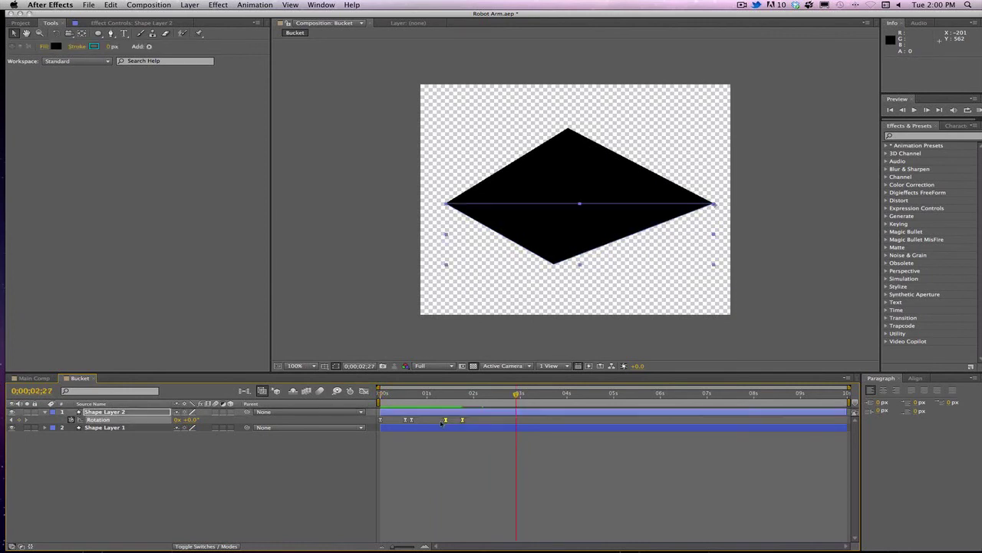
pyautogui.hotkey('ctrl', 'c')
pyautogui.click(520, 394)
pyautogui.hotkey('ctrl', 'v')
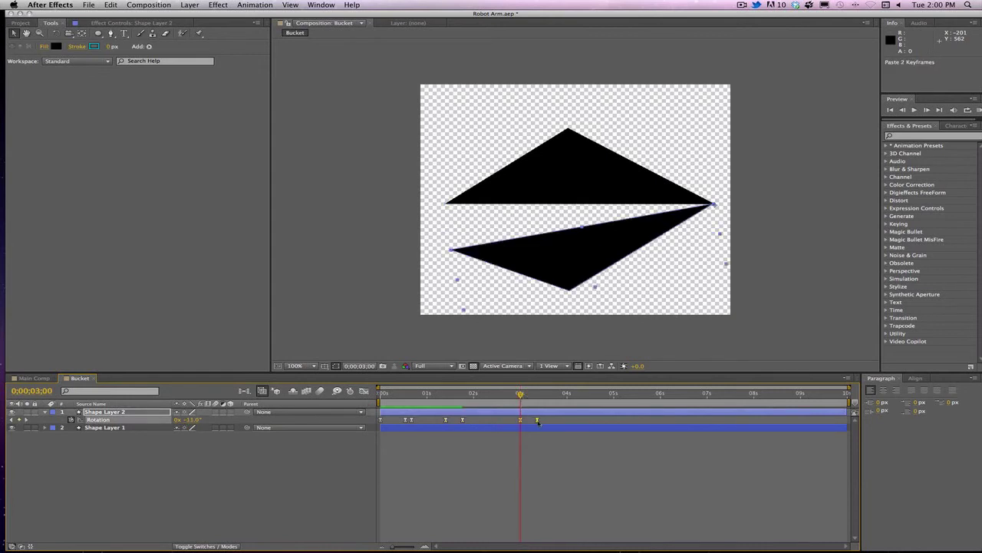
# Move the last pasted rotation keyframe to a little past 4 seconds, preview the animation, and return to time 0
pyautogui.click(550, 421)
pyautogui.moveTo(537, 420); pyautogui.dragTo(584, 421)
pyautogui.press('KP_0')
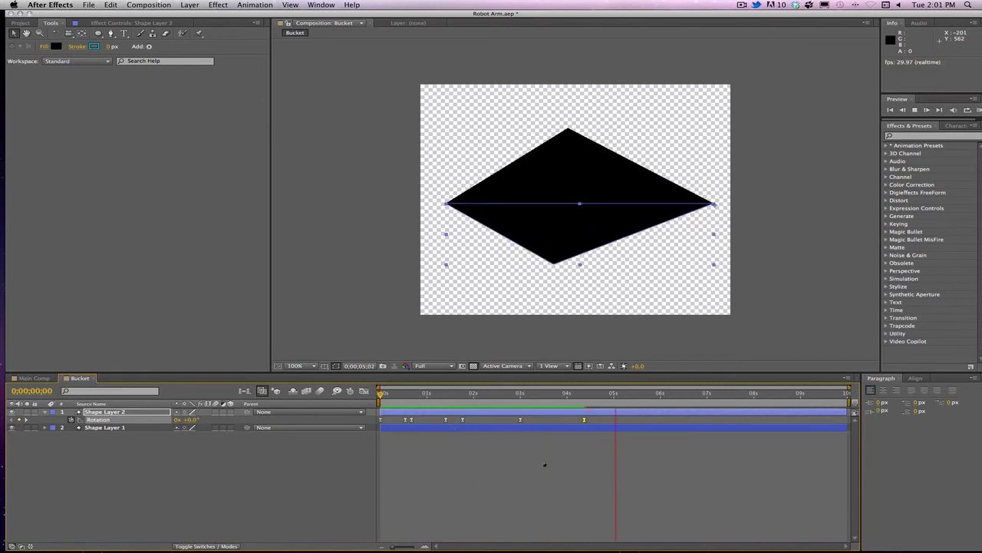
pyautogui.click(551, 469)
pyautogui.moveTo(554, 394); pyautogui.dragTo(320, 407)
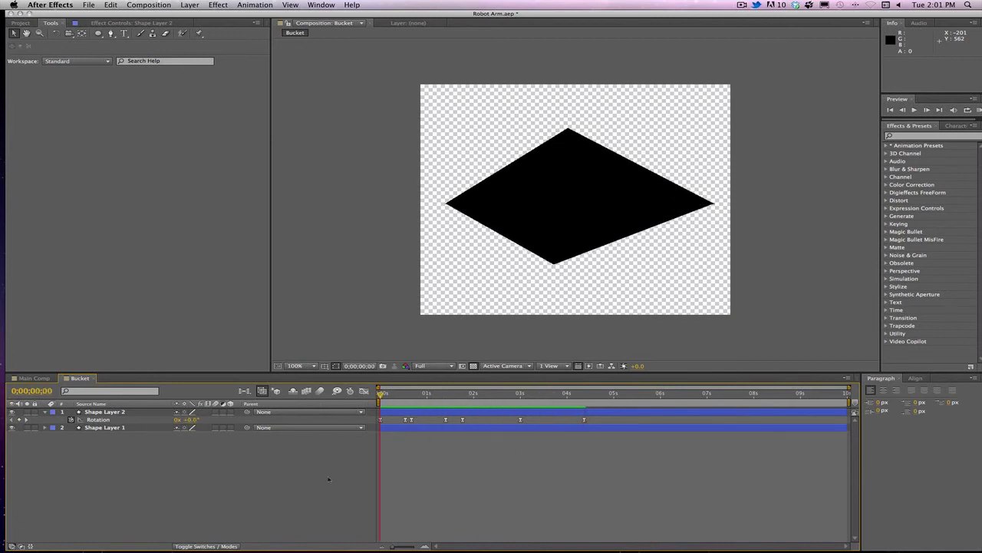
# Add the Bucket composition to Main Comp as the top layer, scaled down and placed at the arm's left end
pyautogui.click(34, 377)
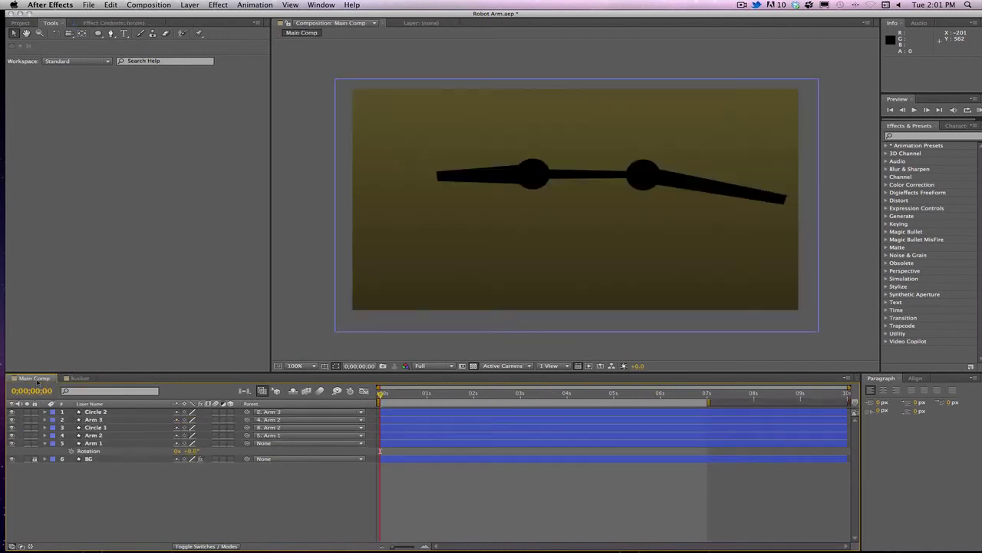
pyautogui.click(31, 23)
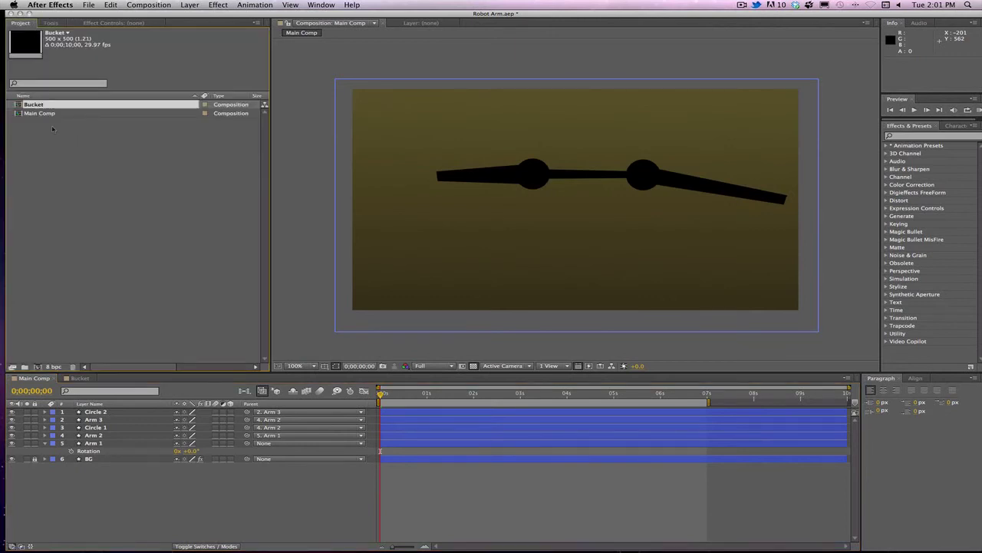
pyautogui.moveTo(33, 105); pyautogui.dragTo(153, 413)
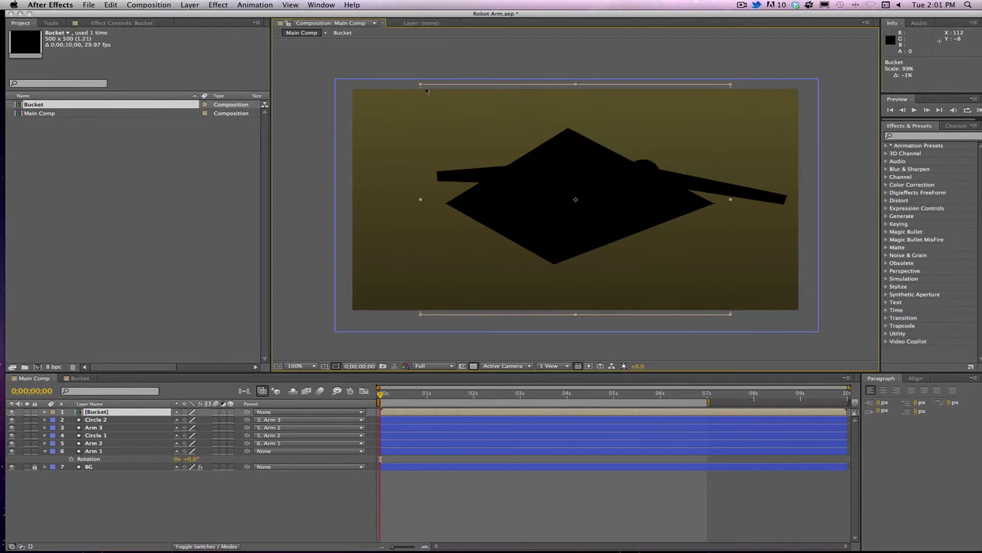
pyautogui.moveTo(422, 87); pyautogui.dragTo(517, 156)
pyautogui.moveTo(547, 201); pyautogui.dragTo(368, 180)
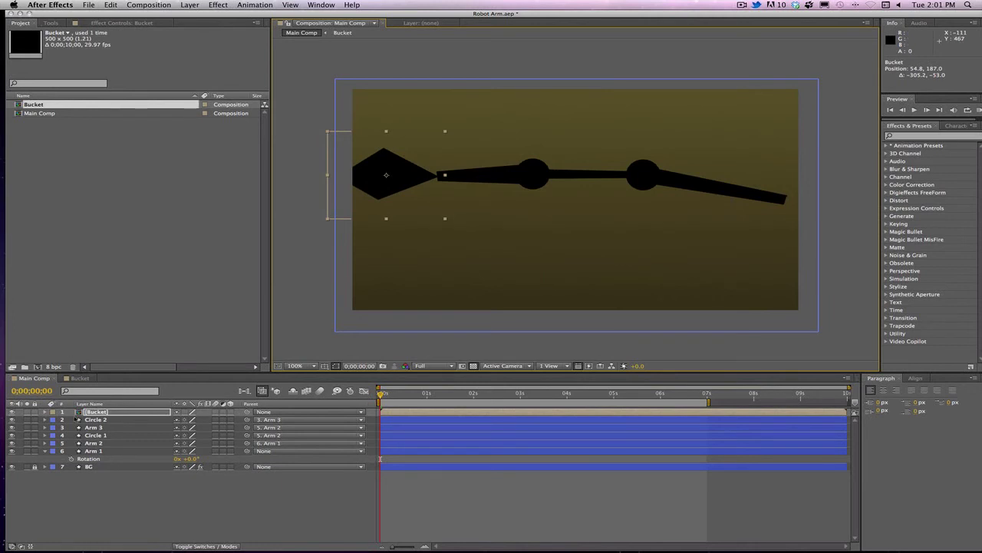
# In the Bucket composition, draw a small black circle about 58 by 72 px and center it over the bucket's hinge corner
pyautogui.doubleClick(82, 413)
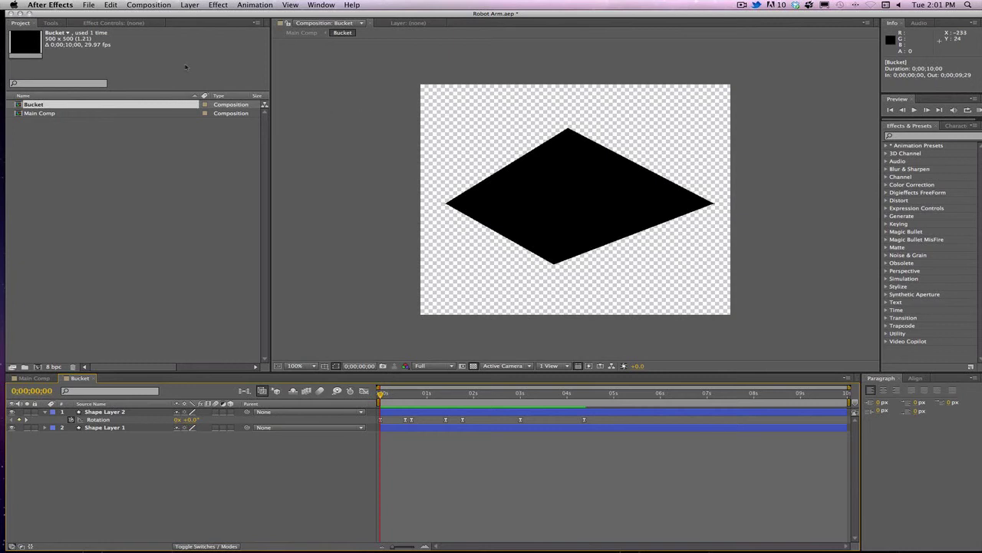
pyautogui.click(50, 22)
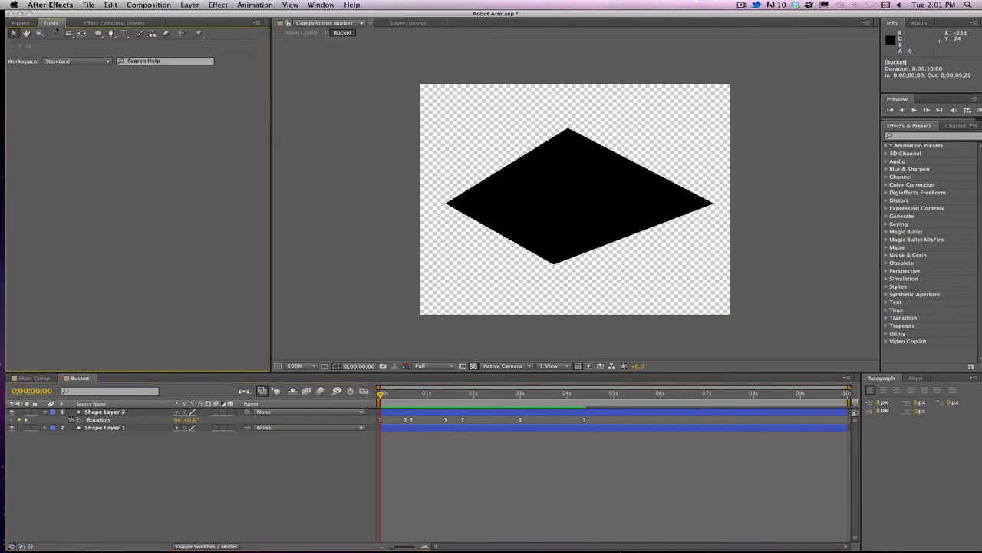
pyautogui.click(98, 34)
pyautogui.moveTo(697, 184); pyautogui.dragTo(733, 220)
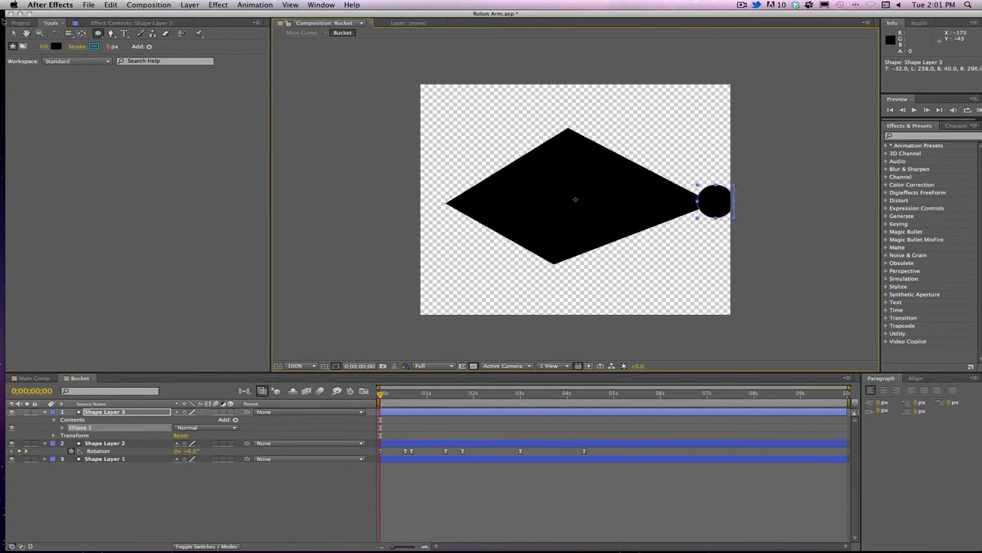
pyautogui.click(13, 34)
pyautogui.moveTo(710, 197); pyautogui.dragTo(702, 199)
pyautogui.click(697, 180)
pyautogui.click(682, 262)
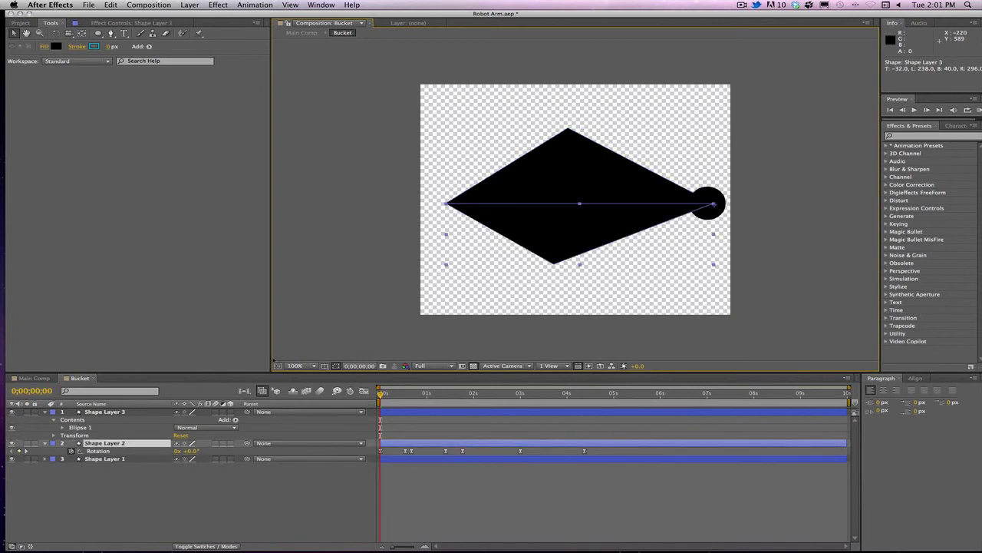
# In Main Comp, parent the Bucket layer to Arm 3
pyautogui.click(34, 378)
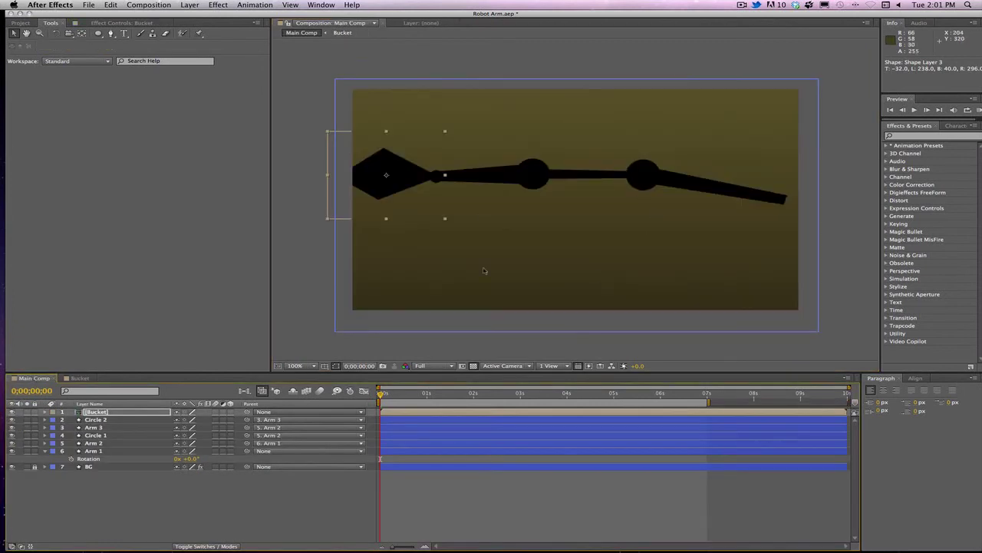
pyautogui.moveTo(381, 393)
pyautogui.mouseDown()
pyautogui.moveTo(625, 394)
pyautogui.moveTo(379, 394)
pyautogui.mouseUp()
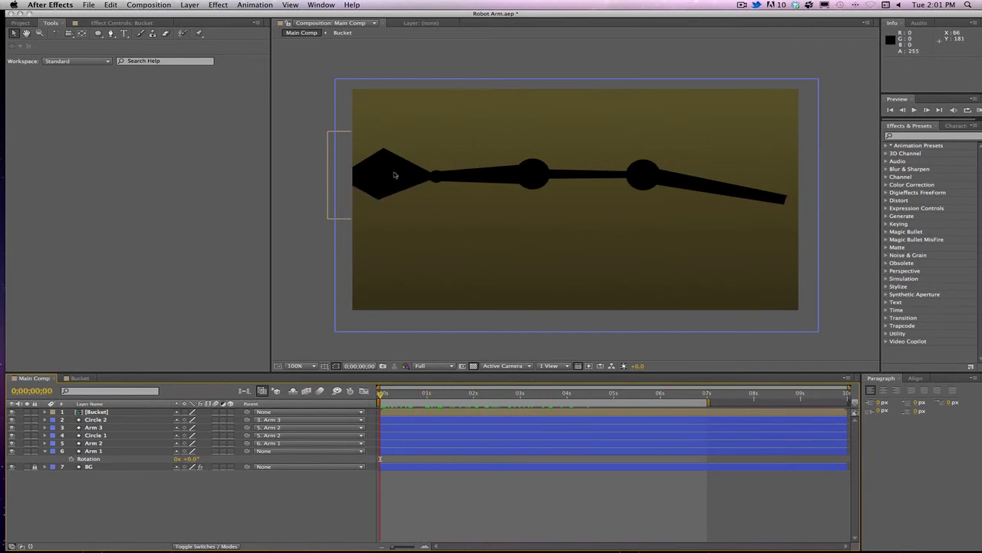
pyautogui.click(121, 412)
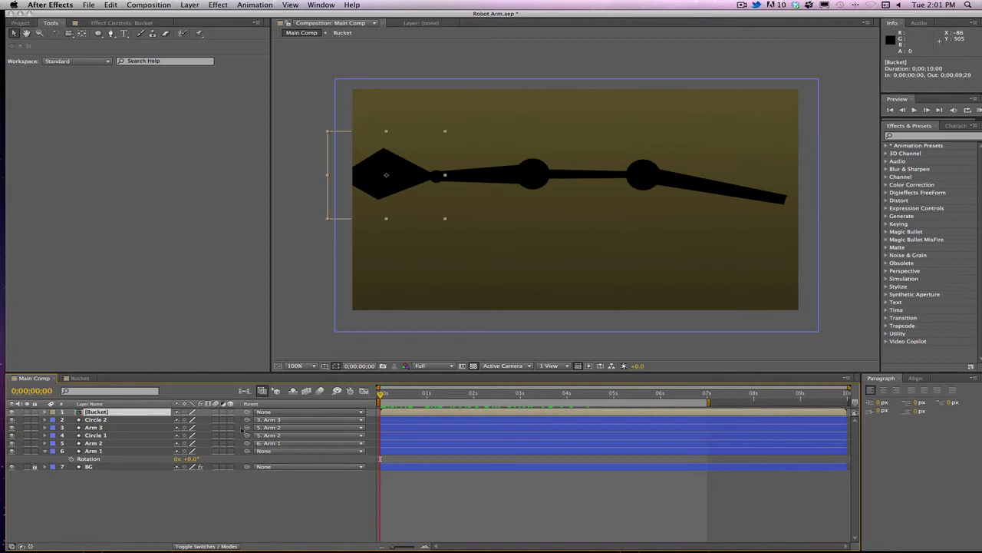
pyautogui.moveTo(248, 412); pyautogui.dragTo(147, 426)
pyautogui.moveTo(381, 395)
pyautogui.mouseDown()
pyautogui.moveTo(389, 400)
pyautogui.moveTo(378, 400)
pyautogui.mouseUp()
# Shift the whole arm slightly right and down by moving Arm 1, so the bucket sits fully inside the frame
pyautogui.click(132, 452)
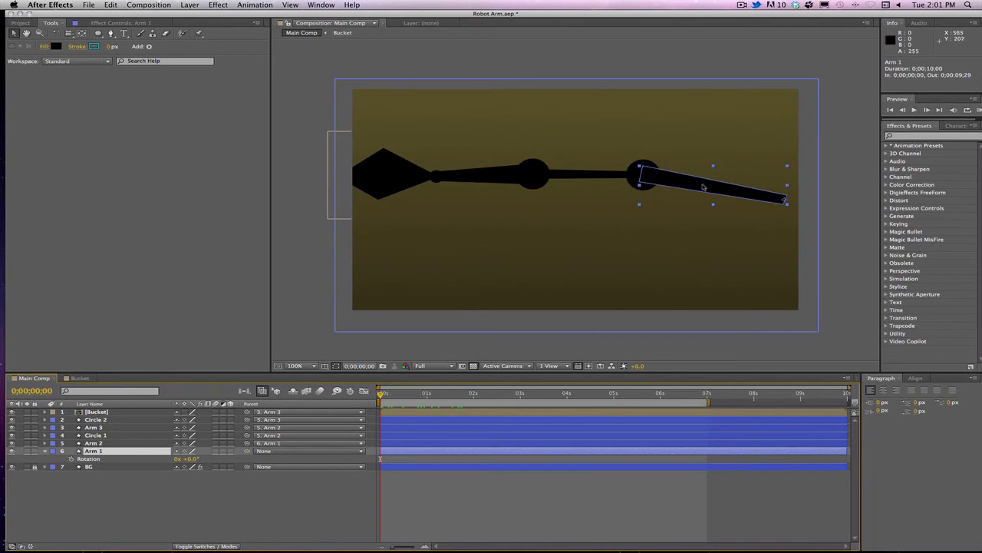
pyautogui.moveTo(727, 191); pyautogui.dragTo(707, 196)
pyautogui.click(296, 289)
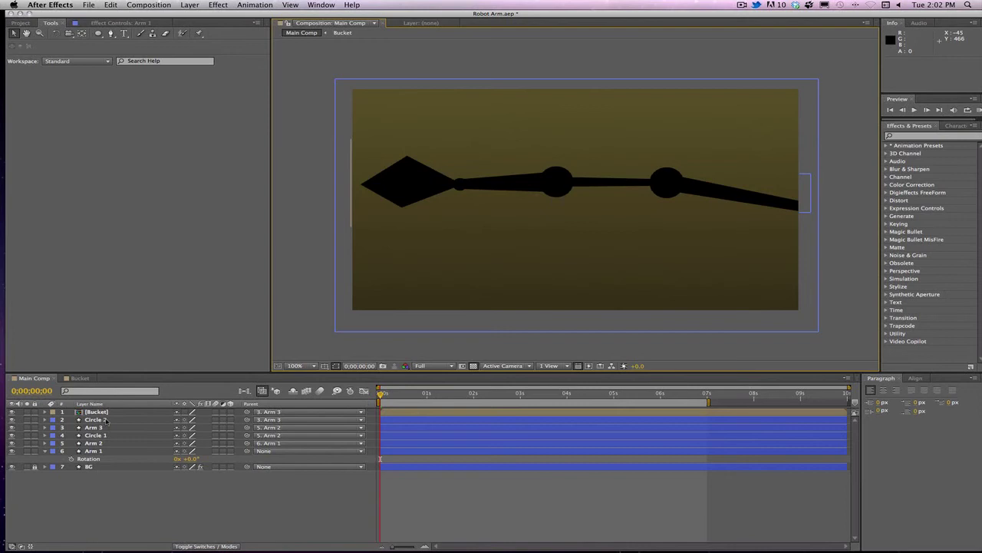
# Set rotation keyframes at time 0 for the Bucket, Arm 3, Arm 2 and Arm 1 layers together
pyautogui.click(106, 412)
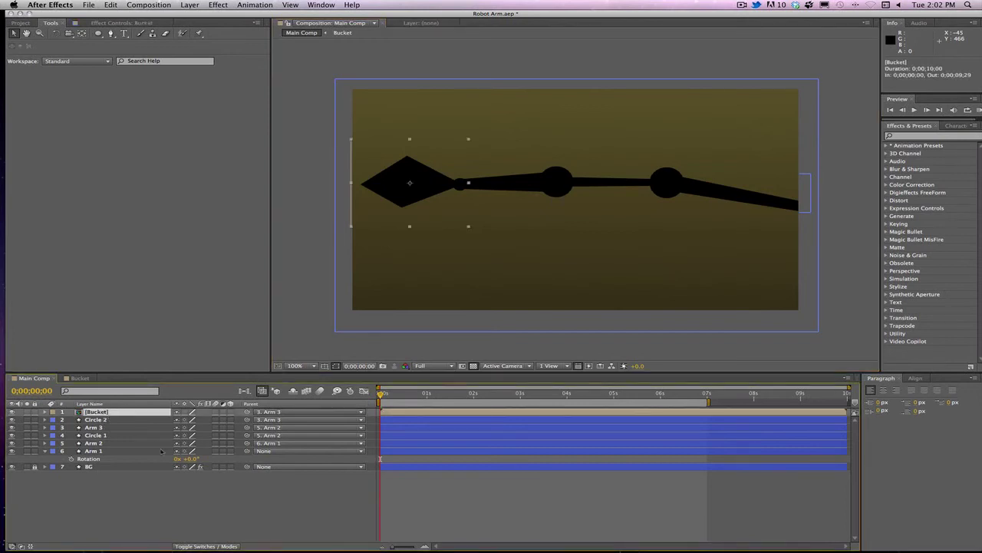
pyautogui.keyDown('super'); pyautogui.click(98, 428); pyautogui.keyUp('super')
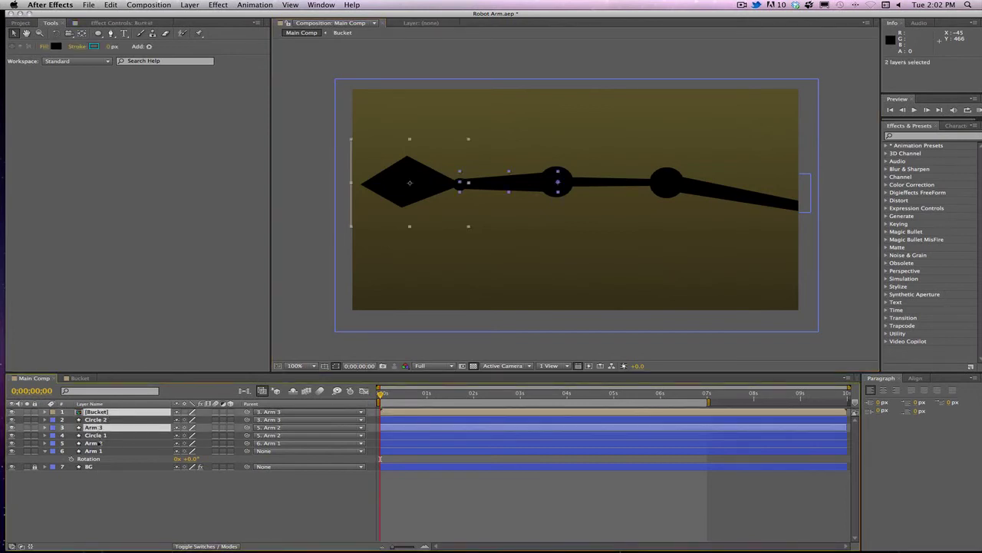
pyautogui.keyDown('super'); pyautogui.click(99, 443); pyautogui.keyUp('super')
pyautogui.keyDown('super'); pyautogui.click(99, 451); pyautogui.keyUp('super')
pyautogui.press('r')
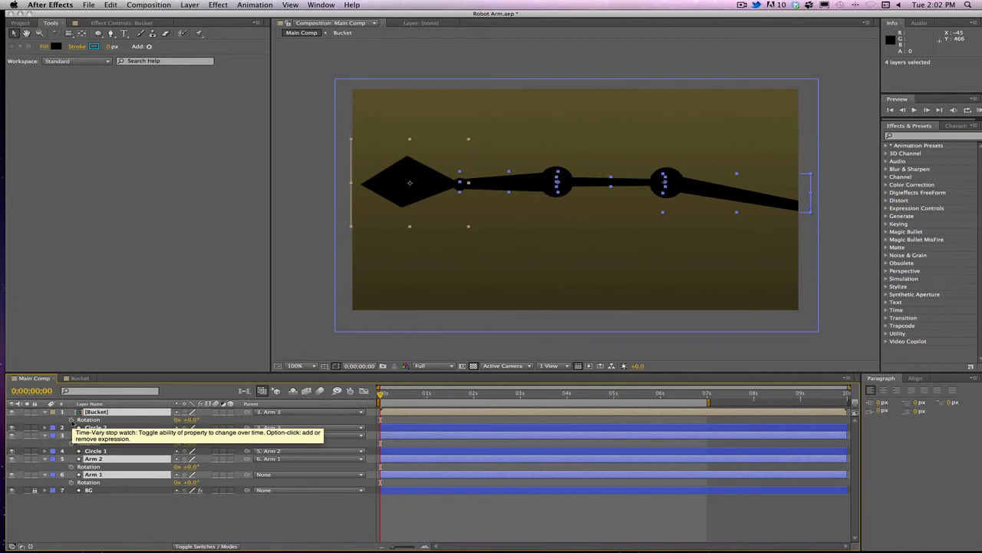
pyautogui.click(71, 419)
pyautogui.click(373, 528)
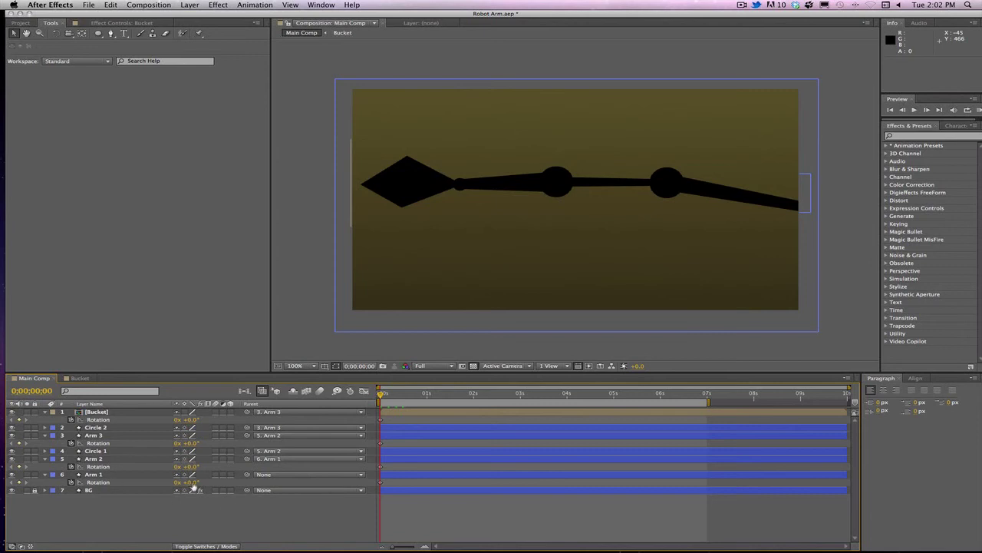
# Fold the arm at time 0 by setting the rotation of Arm 1 to -42°, Arm 2 to 136° and Arm 3 to -143°
pyautogui.moveTo(191, 482); pyautogui.dragTo(256, 450)
pyautogui.click(220, 473)
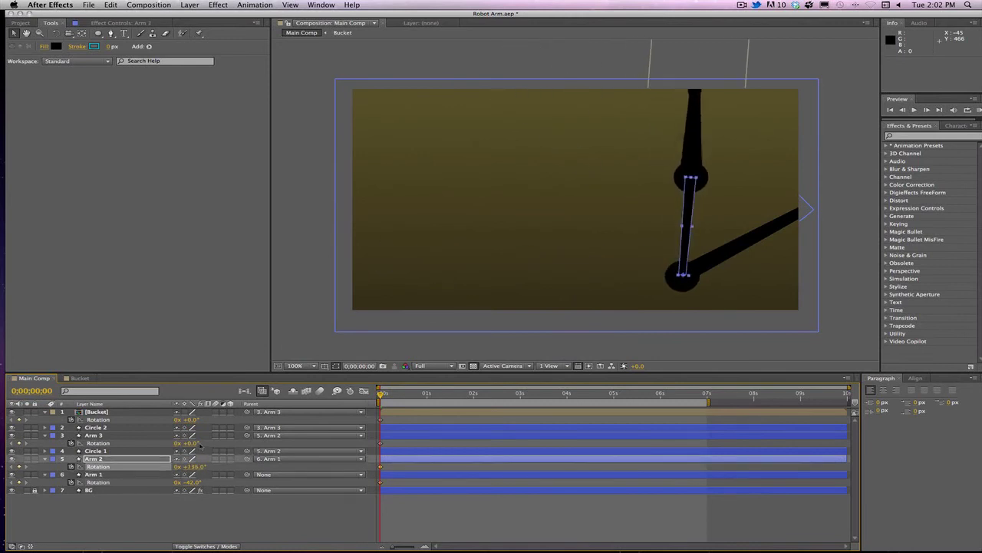
pyautogui.moveTo(188, 443); pyautogui.dragTo(186, 423)
pyautogui.press('super+z')
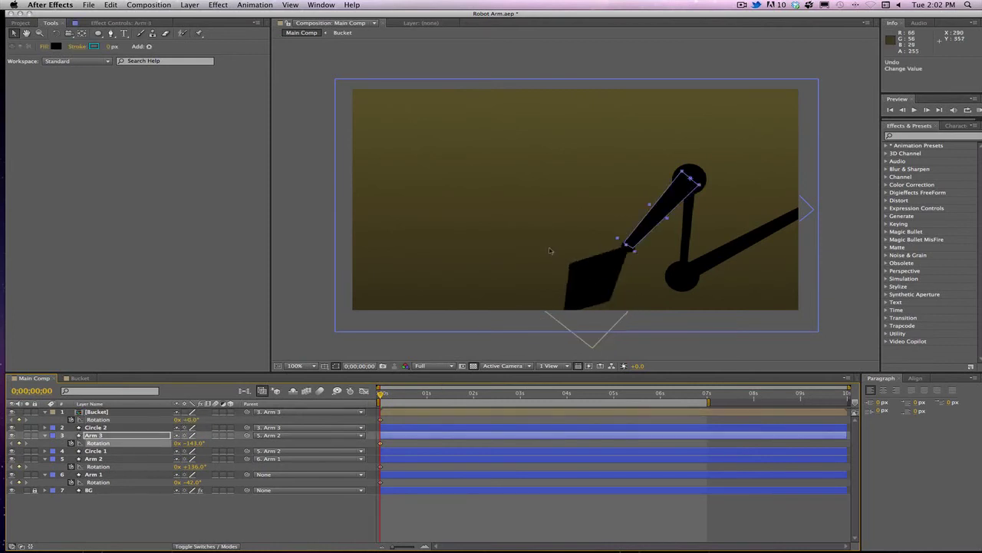
# Move the Bucket layer's anchor point onto the small hinge circle at the end of Arm 3, and rotate the bucket slightly
pyautogui.click(594, 290)
pyautogui.click(82, 33)
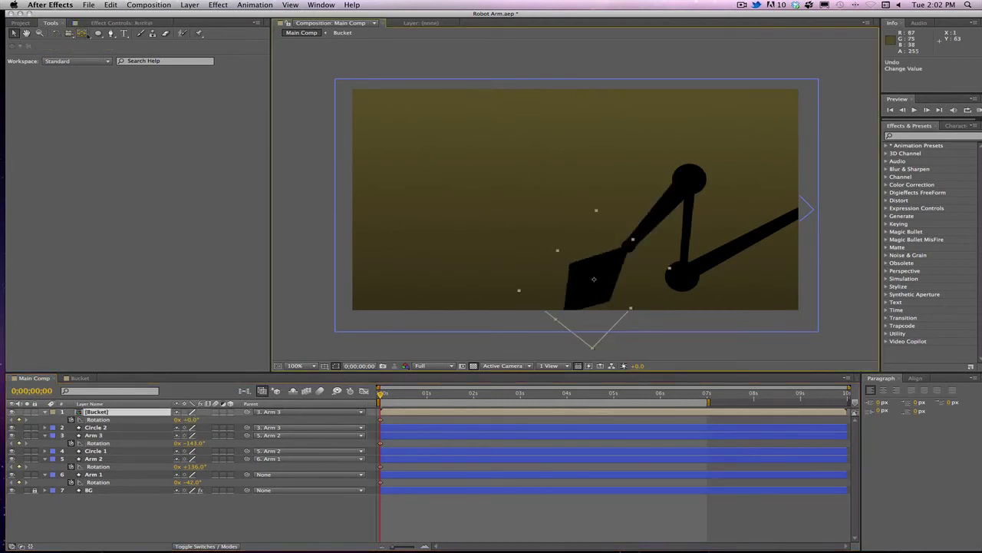
pyautogui.moveTo(594, 281); pyautogui.dragTo(630, 246)
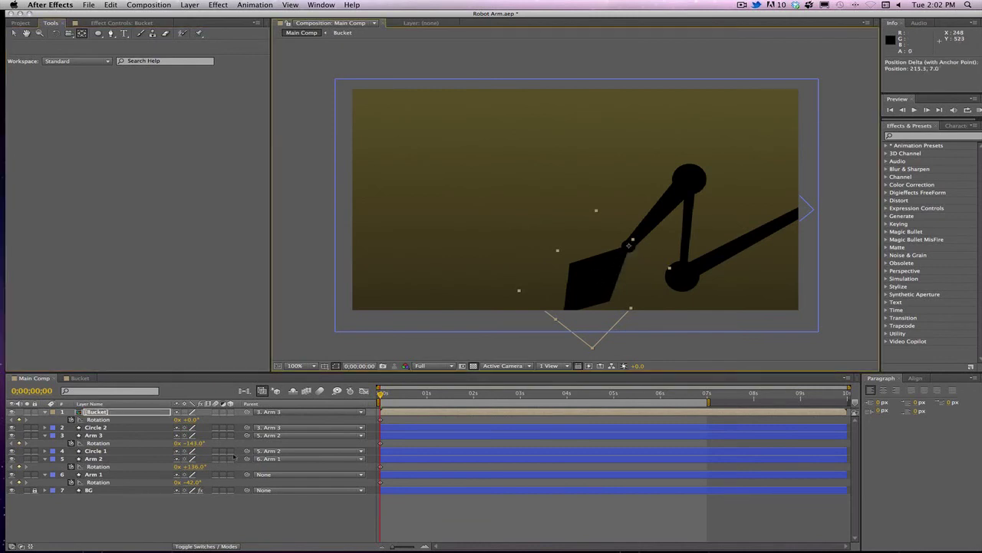
pyautogui.moveTo(201, 422)
pyautogui.mouseDown()
pyautogui.moveTo(163, 422)
pyautogui.moveTo(228, 421)
pyautogui.moveTo(160, 421)
pyautogui.moveTo(206, 421)
pyautogui.moveTo(192, 421)
pyautogui.mouseUp()
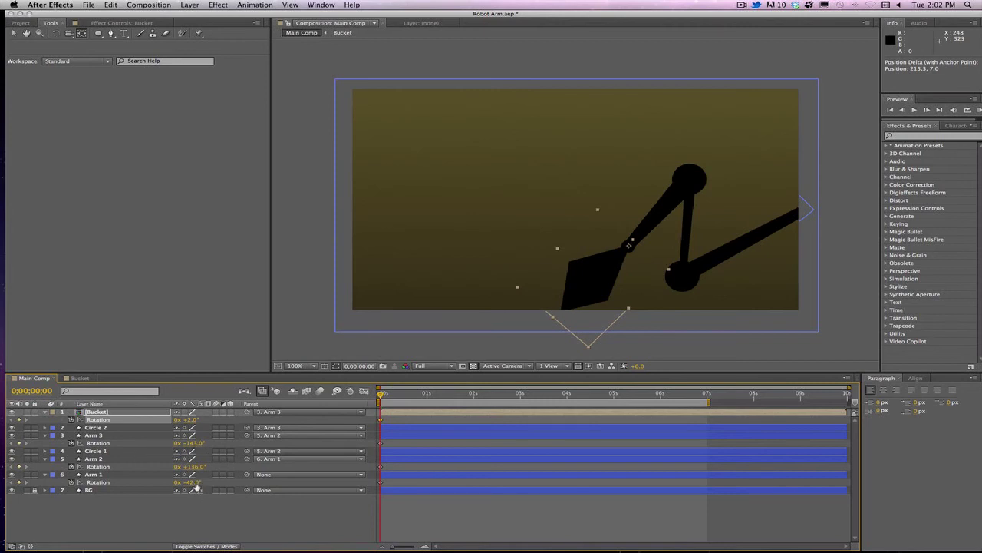
# Set Arm 1's rotation to -78° and move it up to position 741.1, 79.0 so the arm is back in frame
pyautogui.moveTo(187, 482); pyautogui.dragTo(130, 482)
pyautogui.click(14, 33)
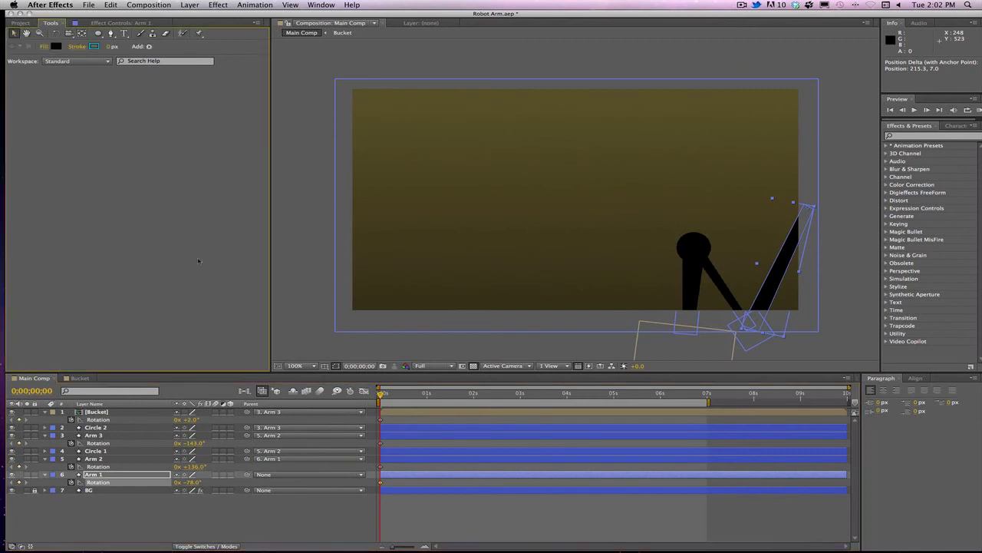
pyautogui.click(420, 495)
pyautogui.moveTo(781, 250); pyautogui.dragTo(782, 178)
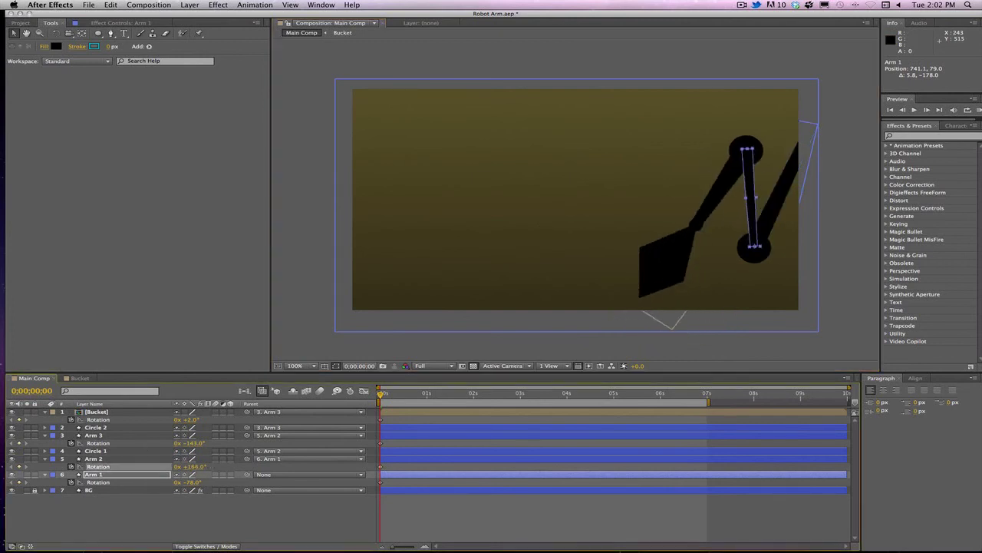
# Fold the arm tighter by setting the rotation of Arm 2 to 173°, Arm 3 to -159° and Bucket to -25°
pyautogui.click(197, 466)
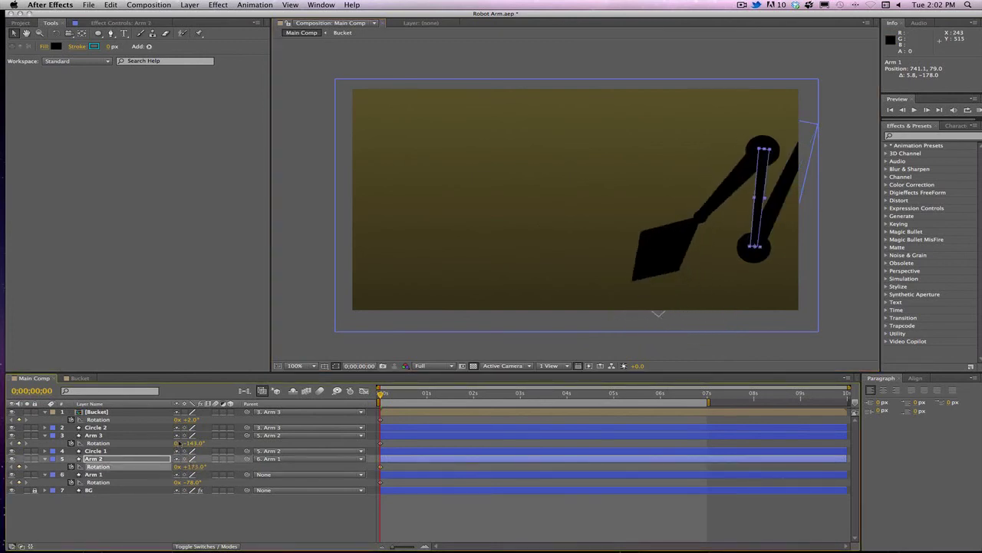
pyautogui.moveTo(190, 445); pyautogui.dragTo(178, 419)
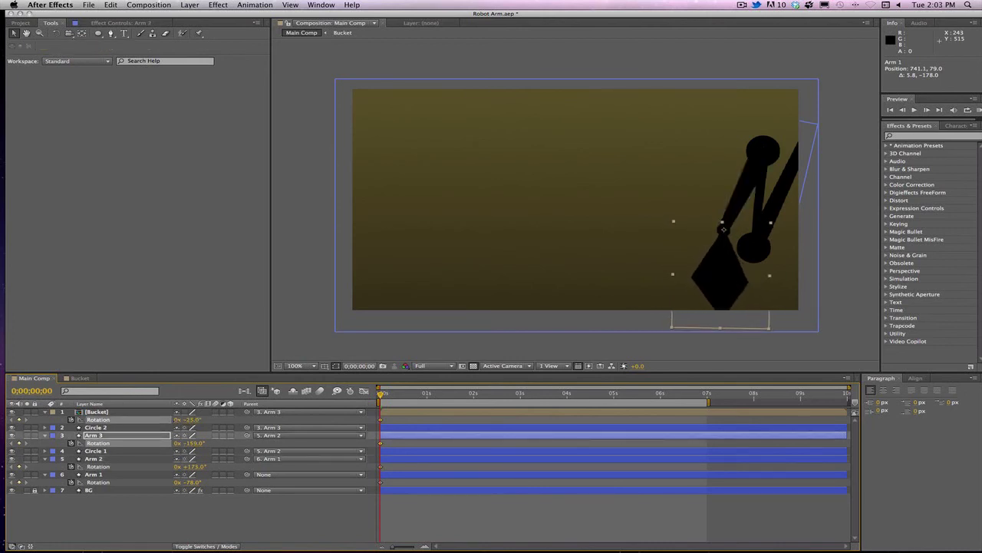
# Raise Arm 1 to position 737.8, 26.0 so the folded arm sits higher in frame, and go to 0;00;04;06
pyautogui.click(98, 287)
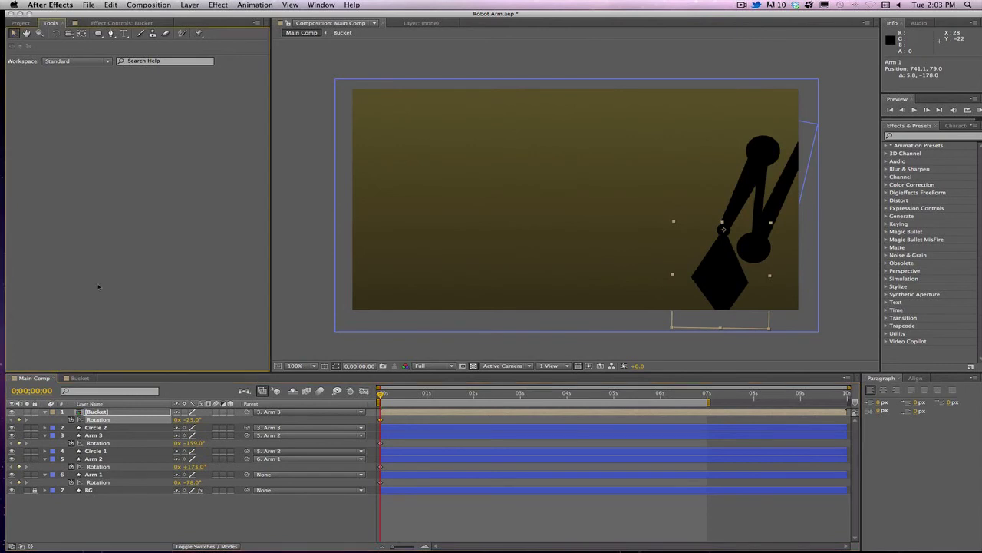
pyautogui.click(141, 474)
pyautogui.moveTo(776, 206); pyautogui.dragTo(774, 177)
pyautogui.moveTo(388, 399); pyautogui.dragTo(577, 399)
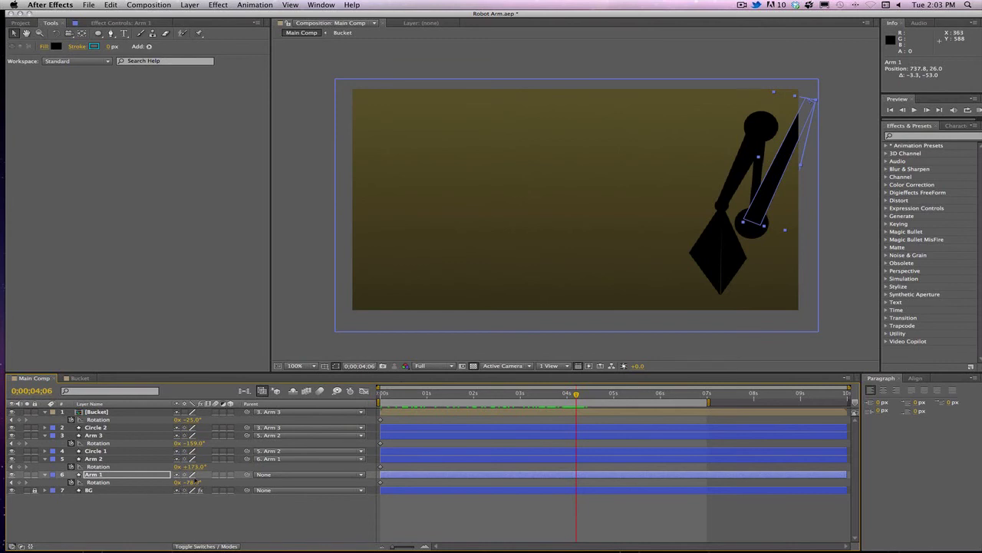
pyautogui.click(102, 419)
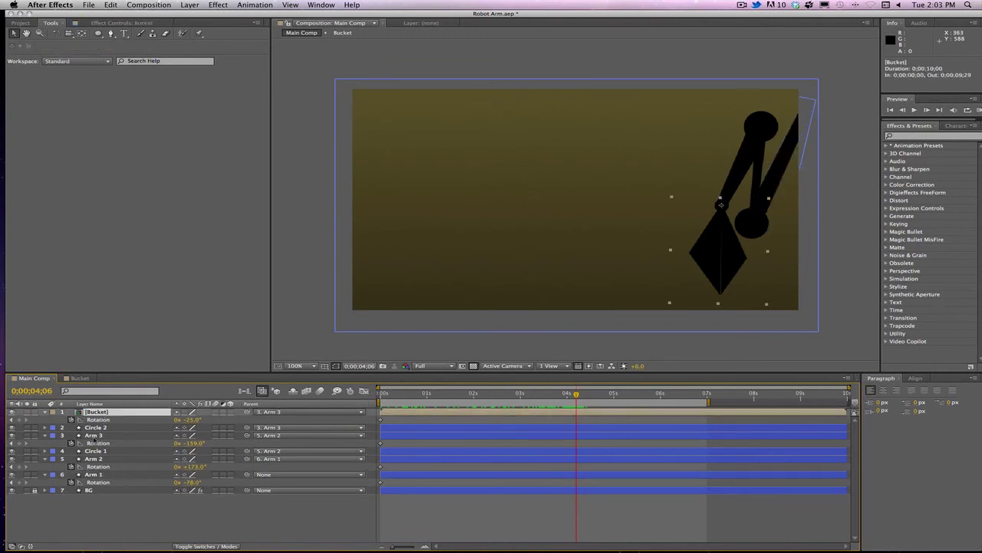
pyautogui.keyDown('super'); pyautogui.click(93, 435); pyautogui.keyUp('super')
pyautogui.keyDown('super'); pyautogui.click(100, 459); pyautogui.keyUp('super')
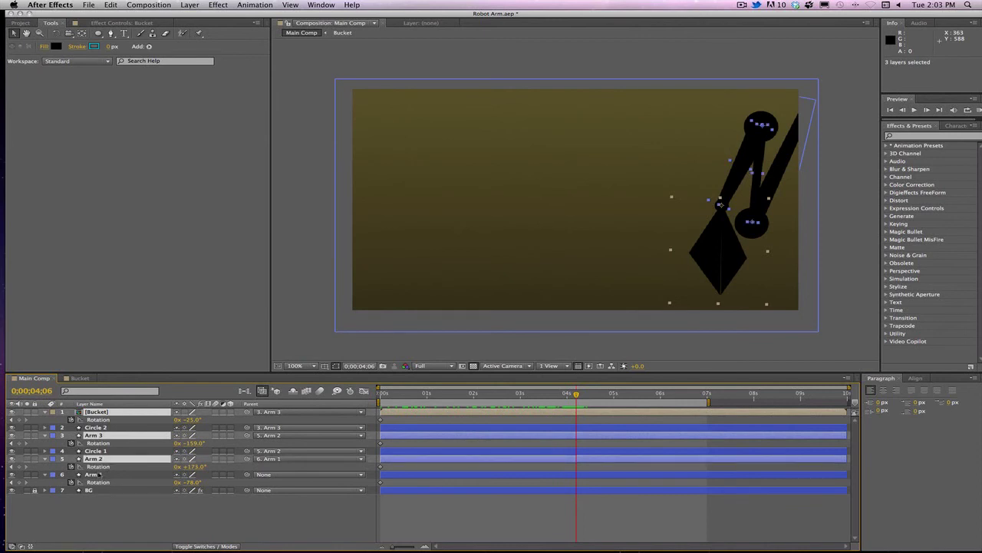
pyautogui.keyDown('super'); pyautogui.click(100, 474); pyautogui.keyUp('super')
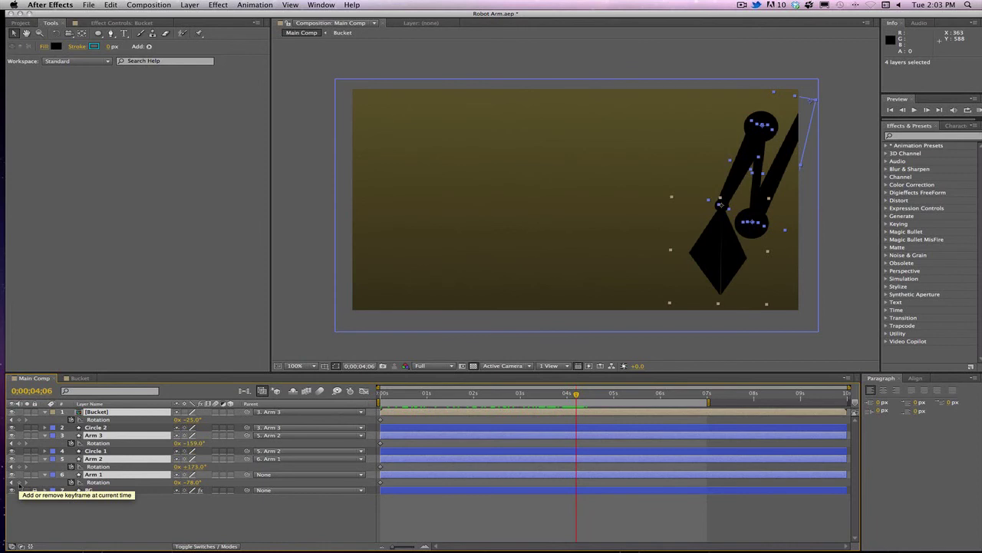
pyautogui.click(105, 512)
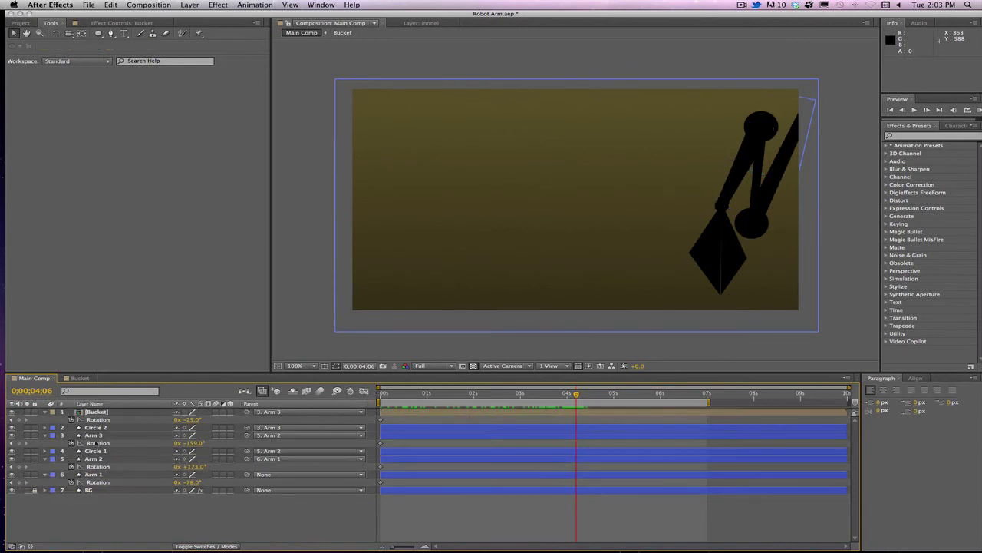
pyautogui.click(71, 420)
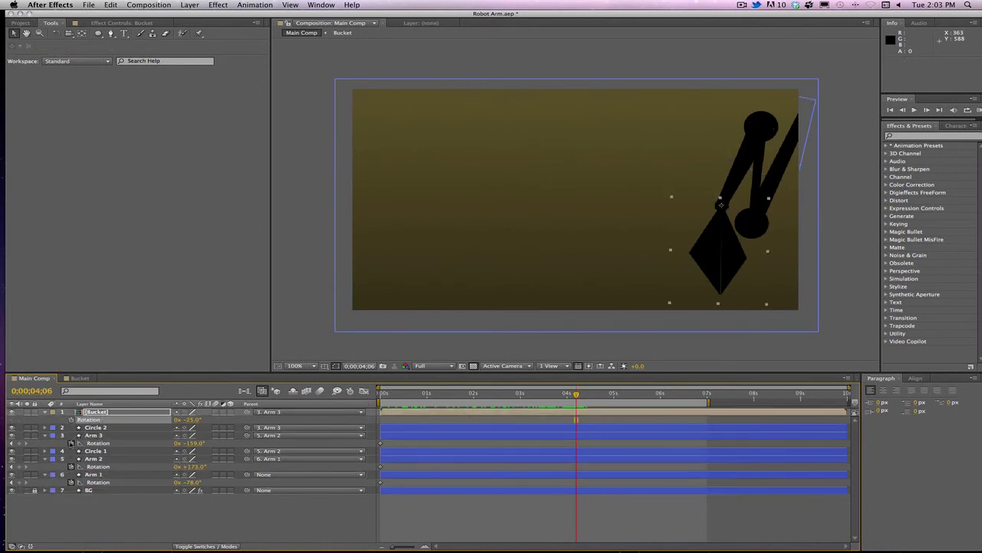
pyautogui.click(71, 442)
pyautogui.press('super+z')
pyautogui.press('super+z')
pyautogui.press('super+z')
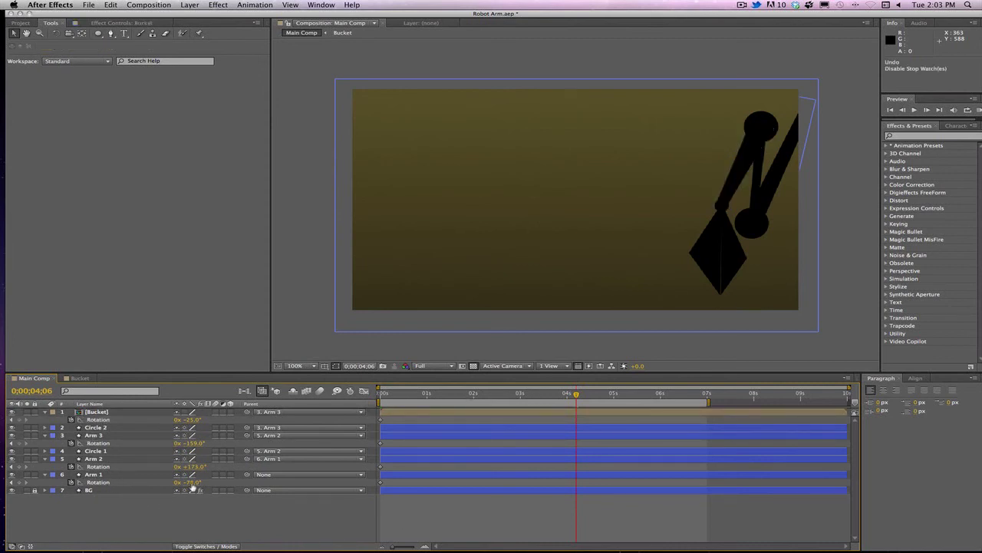
# At 0;00;04;06, extend the arm by setting the rotation of Arm 1 to -63°, Arm 2 to 102°, Arm 3 to -42° and Bucket to -4°
pyautogui.moveTo(188, 482); pyautogui.dragTo(275, 443)
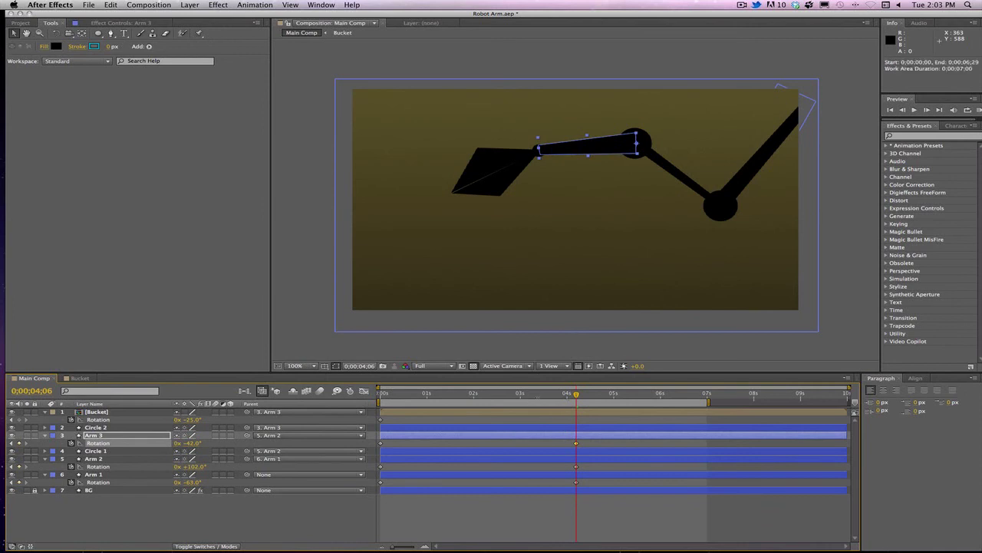
pyautogui.moveTo(576, 395); pyautogui.dragTo(555, 440)
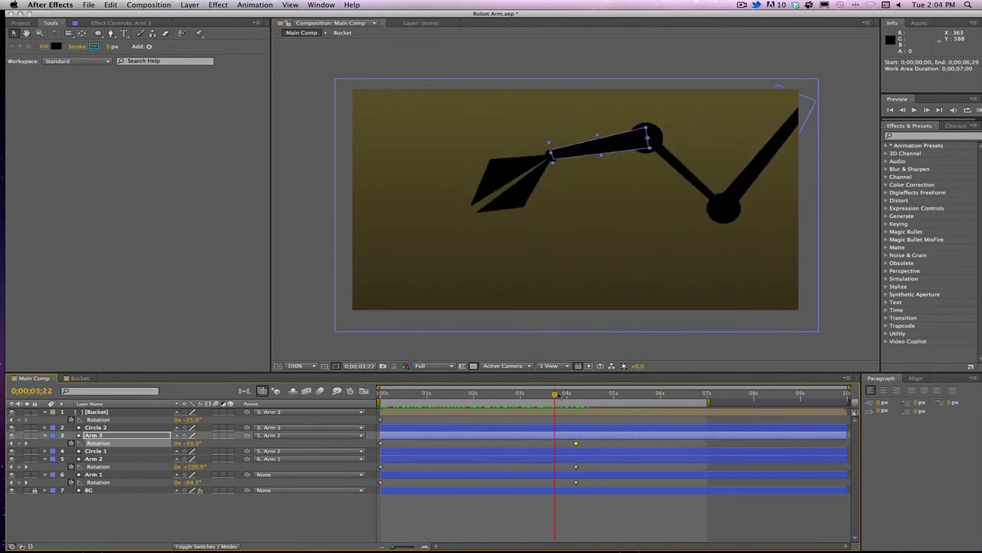
pyautogui.moveTo(556, 395); pyautogui.dragTo(575, 401)
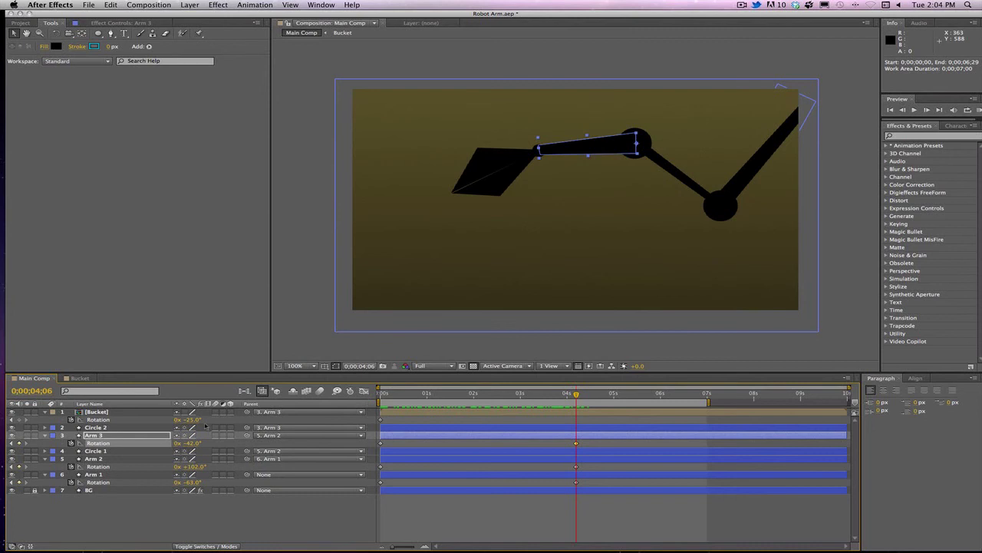
pyautogui.moveTo(196, 422); pyautogui.dragTo(586, 387)
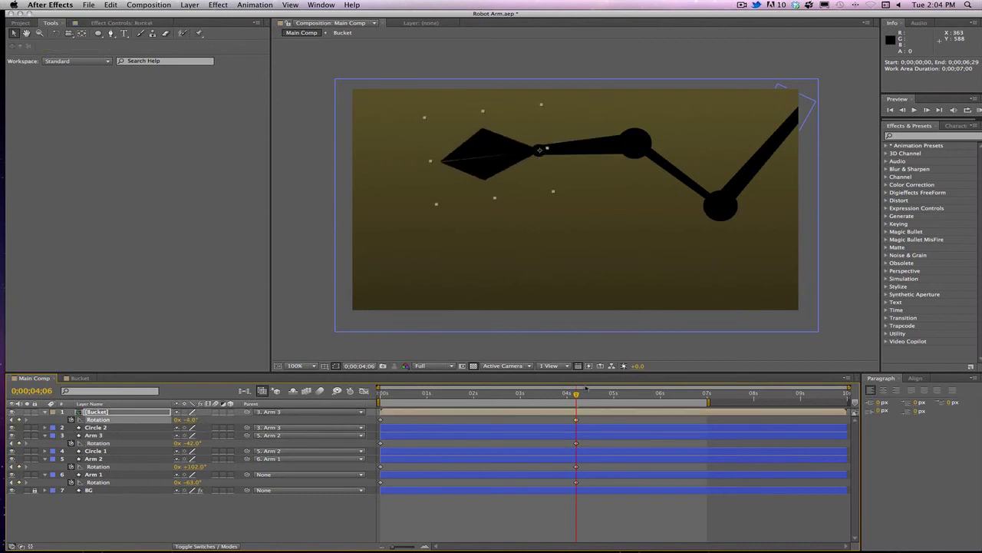
# Preview the arm's unfolding motion from the start of the composition
pyautogui.press('Home')
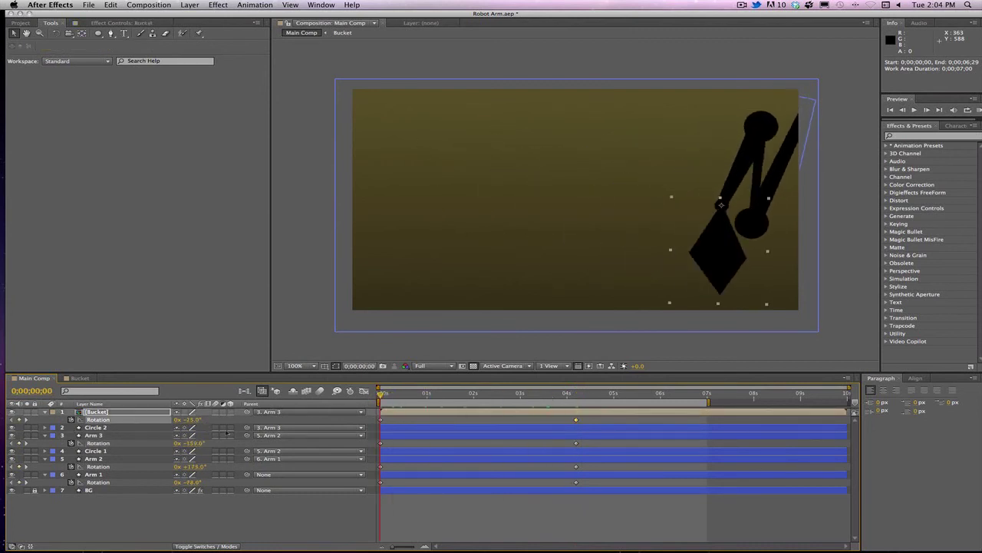
pyautogui.press('space')
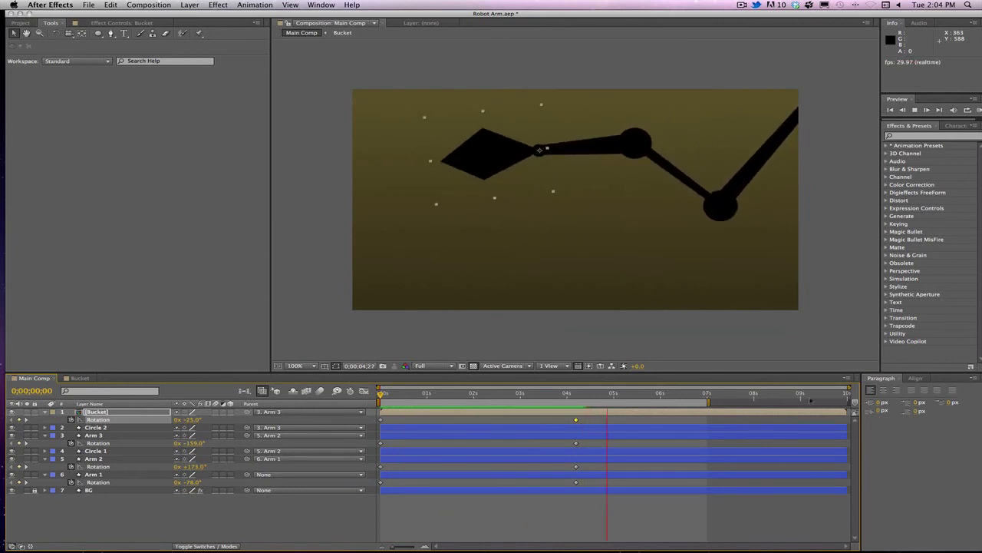
pyautogui.press('space')
# Set the Bucket's rotation keyframe at 0;00;04;06 to 15°, and delay that keyframe to 0;00;05;02
pyautogui.click(576, 393)
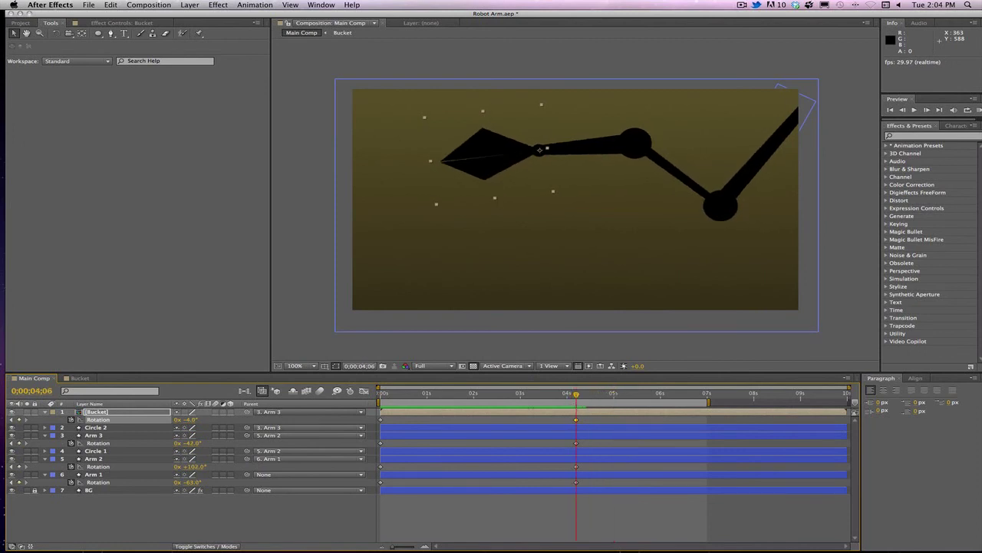
pyautogui.moveTo(187, 420); pyautogui.dragTo(199, 420)
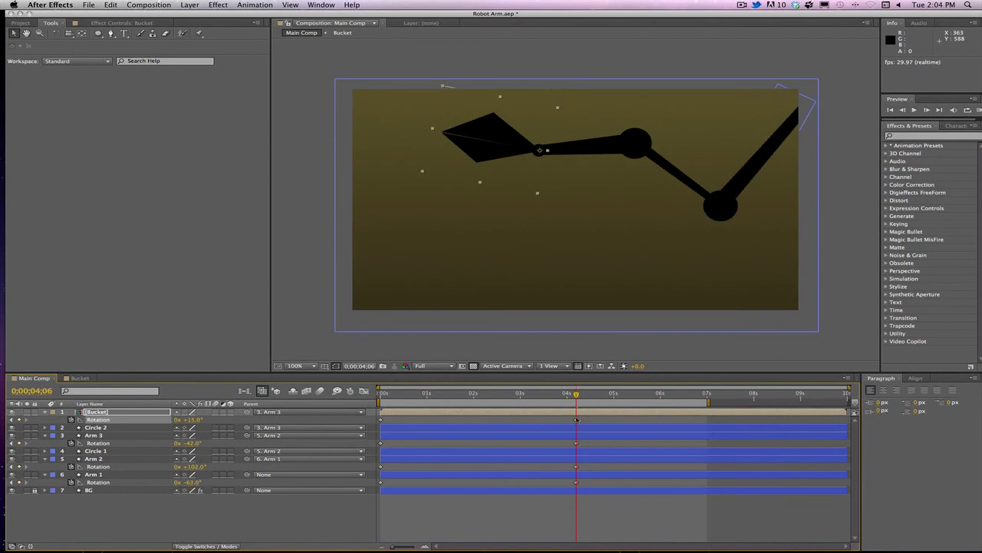
pyautogui.moveTo(576, 420); pyautogui.dragTo(617, 420)
# At 0;00;06;24, set the rotation of Bucket to 12°, Arm 1 to -74°, Arm 2 to 126° and Arm 3 to -62°
pyautogui.moveTo(576, 394); pyautogui.dragTo(701, 402)
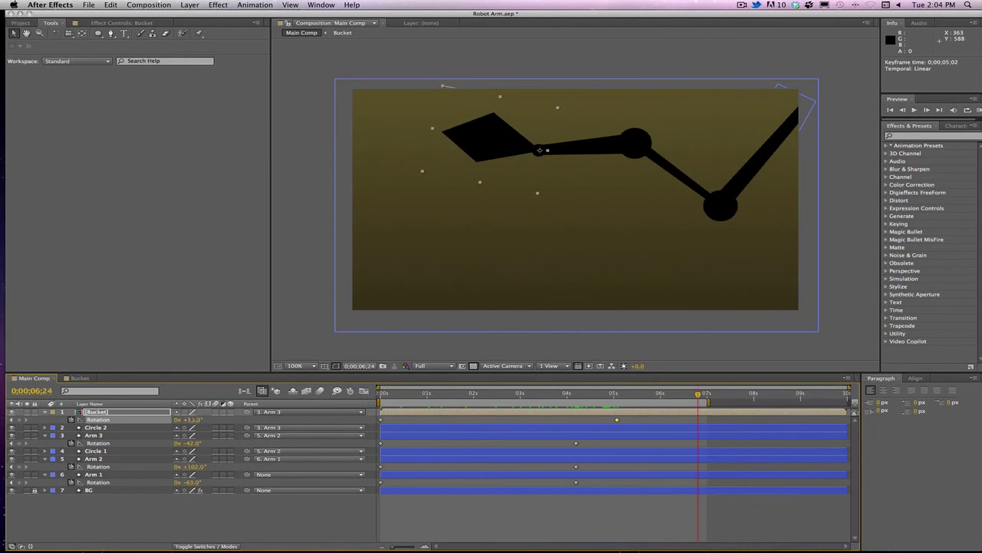
pyautogui.moveTo(196, 419); pyautogui.dragTo(185, 420)
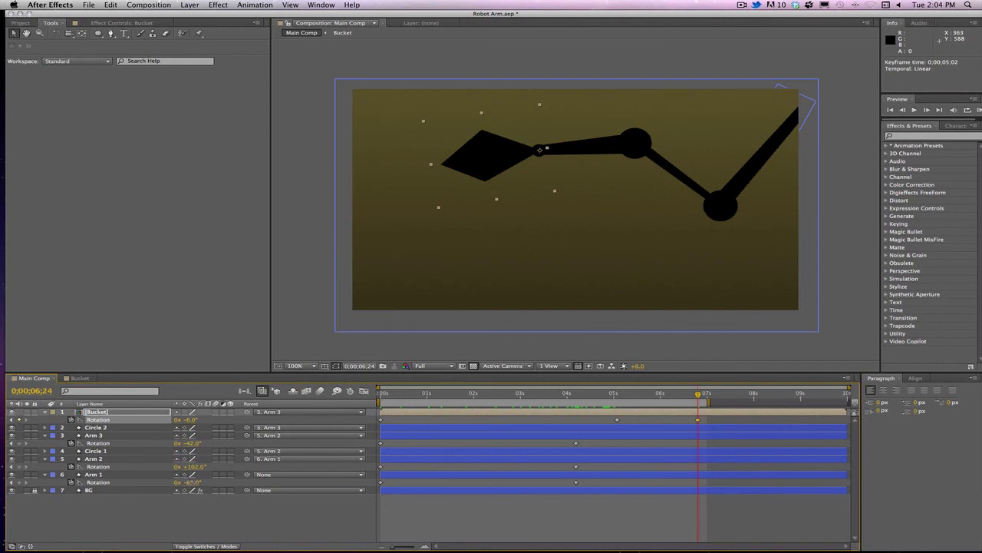
pyautogui.moveTo(193, 482); pyautogui.dragTo(206, 420)
pyautogui.moveTo(658, 393); pyautogui.dragTo(602, 465)
# Apply Easy Ease to all rotation keyframes of the Bucket, Arm 3, Arm 2 and Arm 1 layers
pyautogui.click(653, 516)
pyautogui.moveTo(733, 516); pyautogui.dragTo(371, 411)
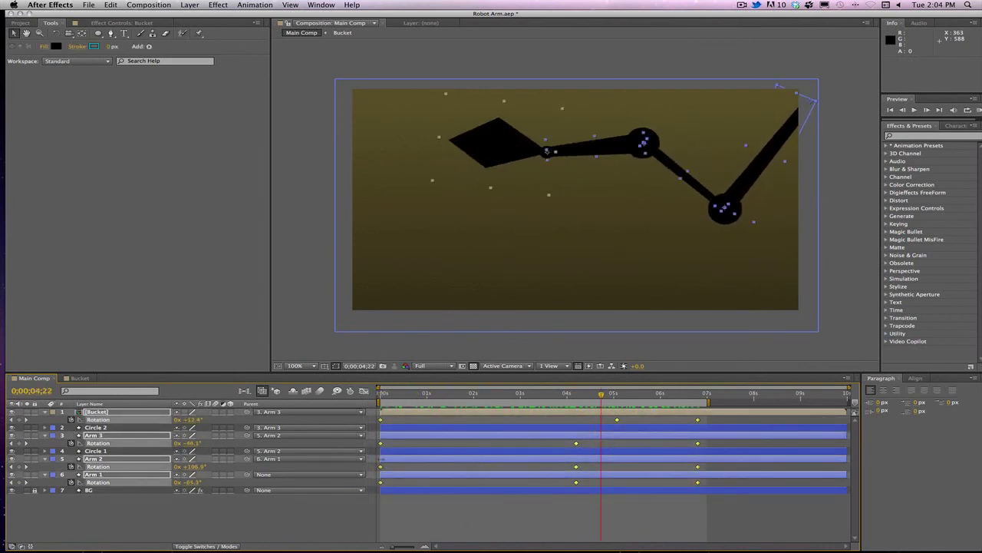
pyautogui.press('F9')
# Play the eased arm animation from the start to check its motion
pyautogui.press('Home')
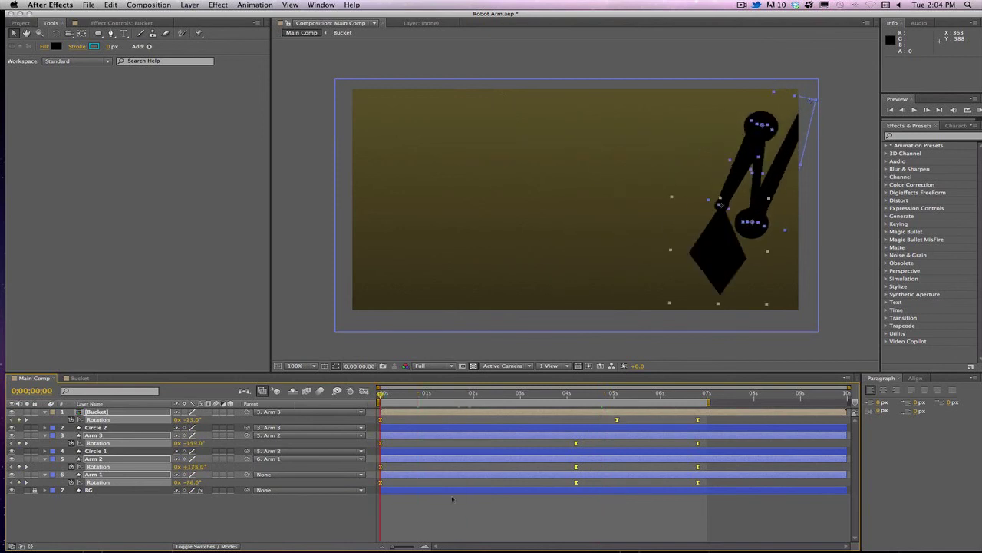
pyautogui.press('space')
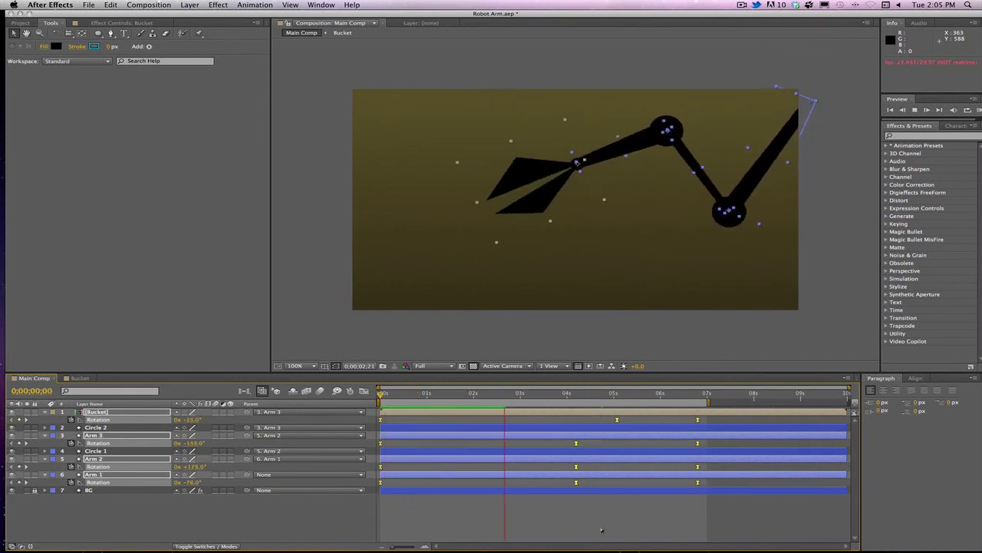
pyautogui.click(653, 528)
# In the Bucket composition, move Shape Layer 2's last two rotation keyframes to about 4.2 s and 6.9 s
pyautogui.click(694, 393)
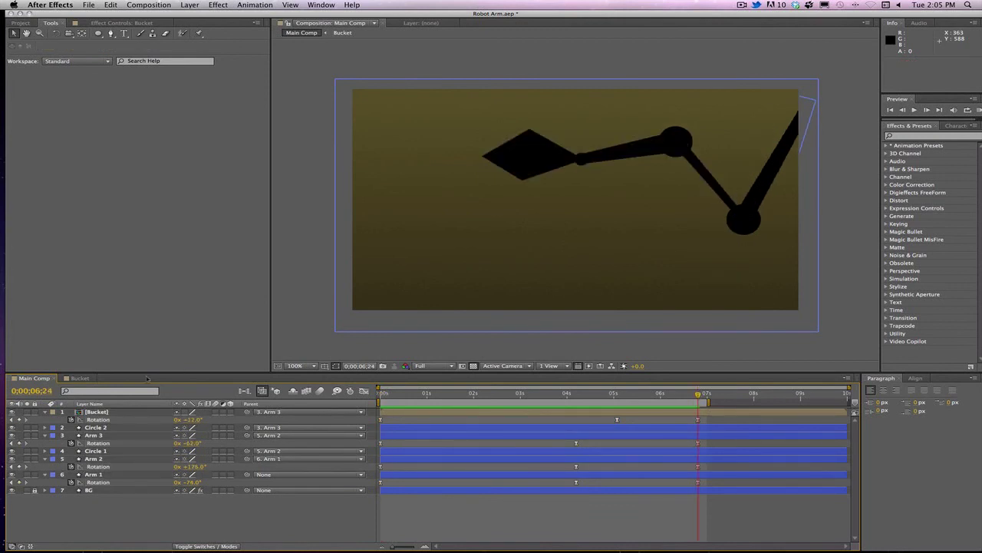
pyautogui.doubleClick(81, 412)
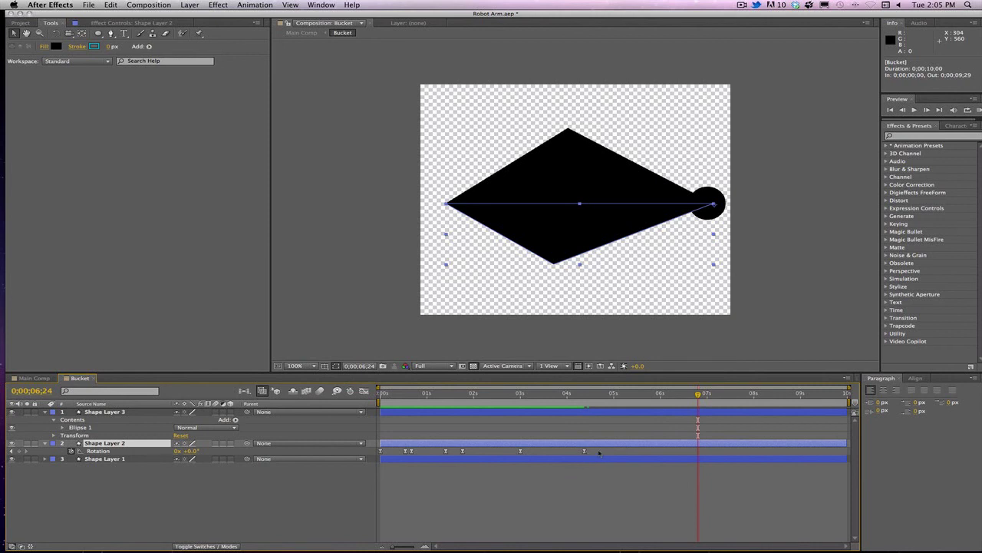
pyautogui.moveTo(584, 450); pyautogui.dragTo(593, 451)
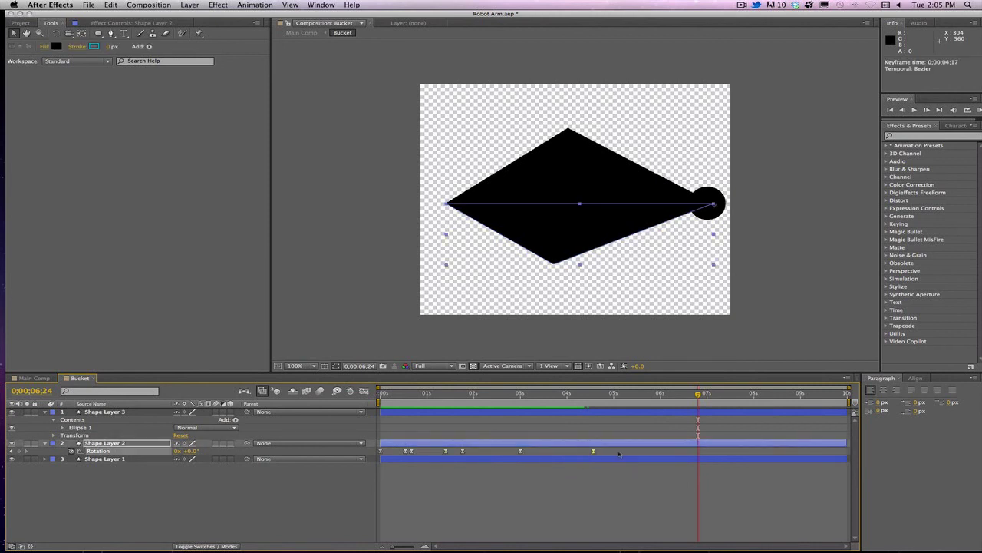
pyautogui.moveTo(704, 452); pyautogui.dragTo(701, 452)
# Duplicate two of Shape Layer 2's rotation keyframes by copying them and pasting them at about 2 s
pyautogui.moveTo(487, 455); pyautogui.dragTo(434, 450)
pyautogui.moveTo(485, 397); pyautogui.dragTo(693, 434)
pyautogui.press('super+v')
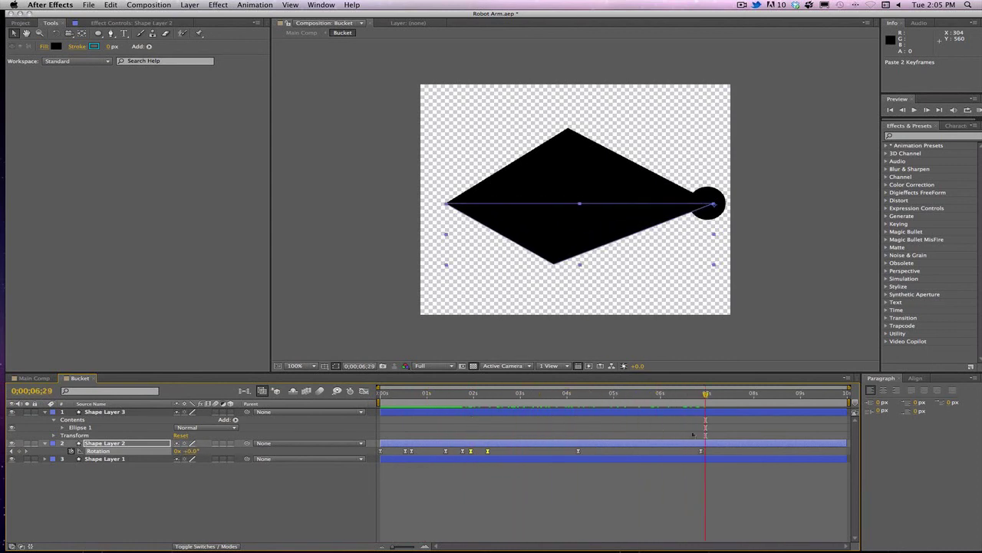
# Return to Main Comp and preview the arm together with the retimed bucket from the start
pyautogui.click(34, 378)
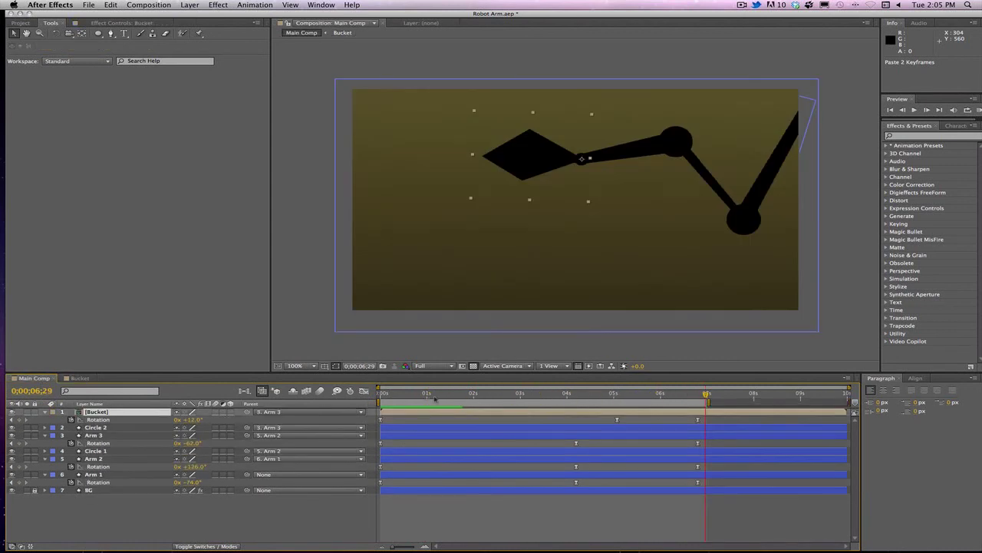
pyautogui.moveTo(453, 396); pyautogui.dragTo(318, 396)
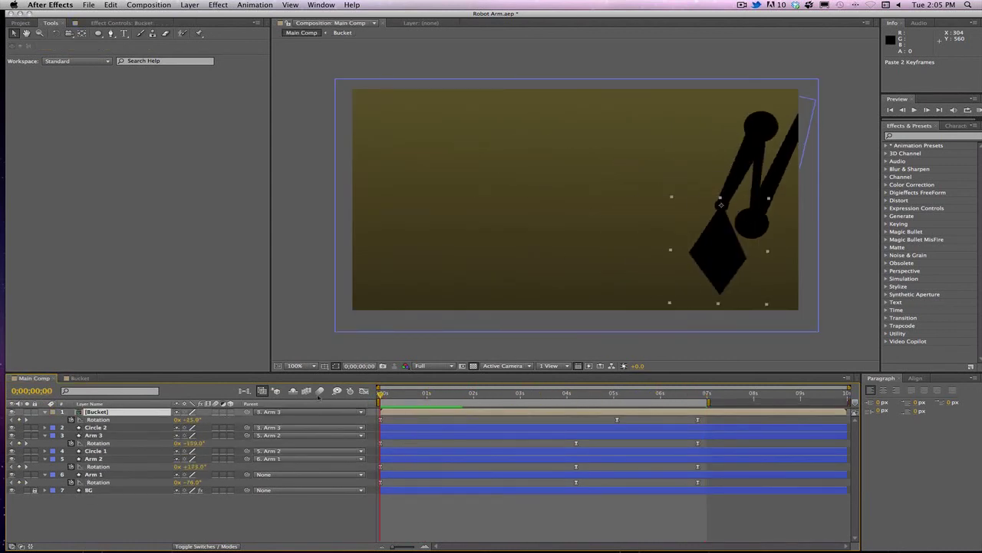
pyautogui.press('space')
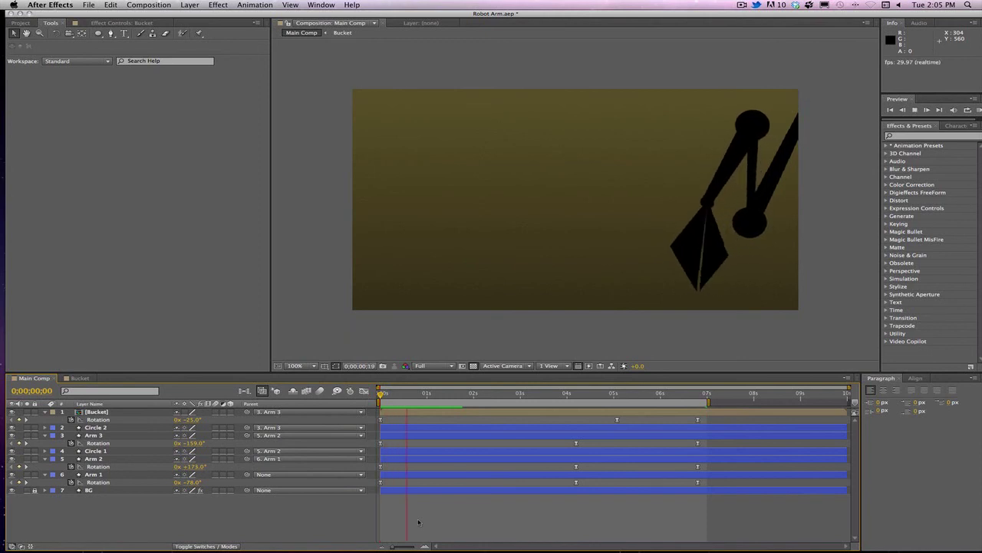